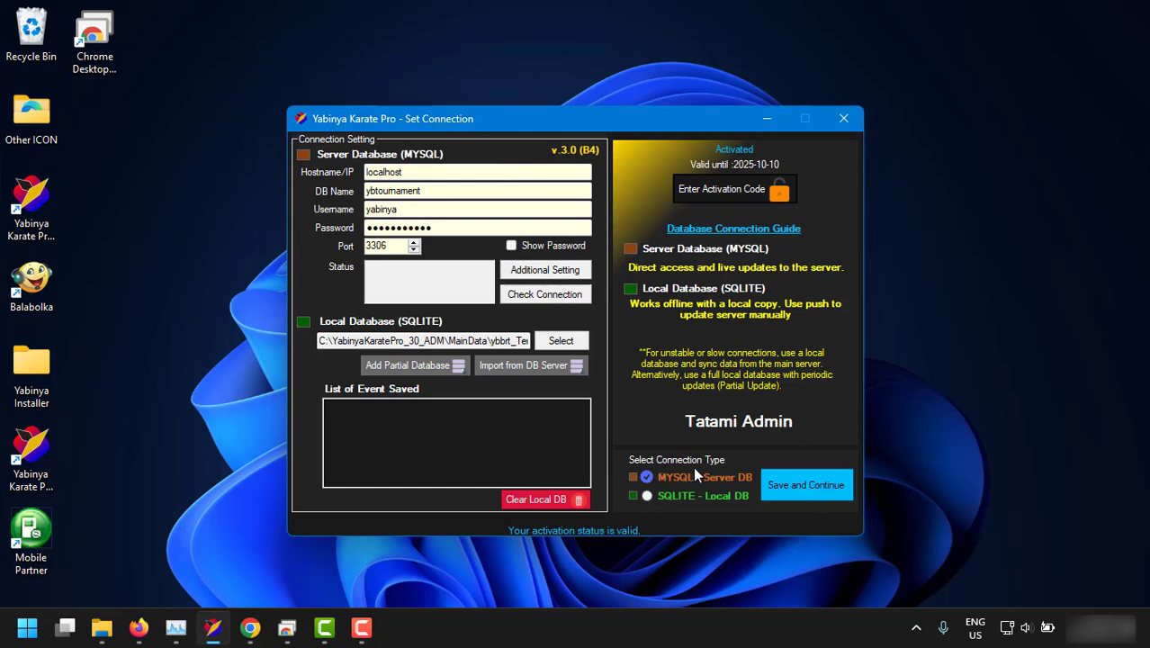
Glance at quick settings, then bring up the Chrome Remote Desktop session from the taskbar.
{"action": "left_click", "coordinate": [1013, 628]}
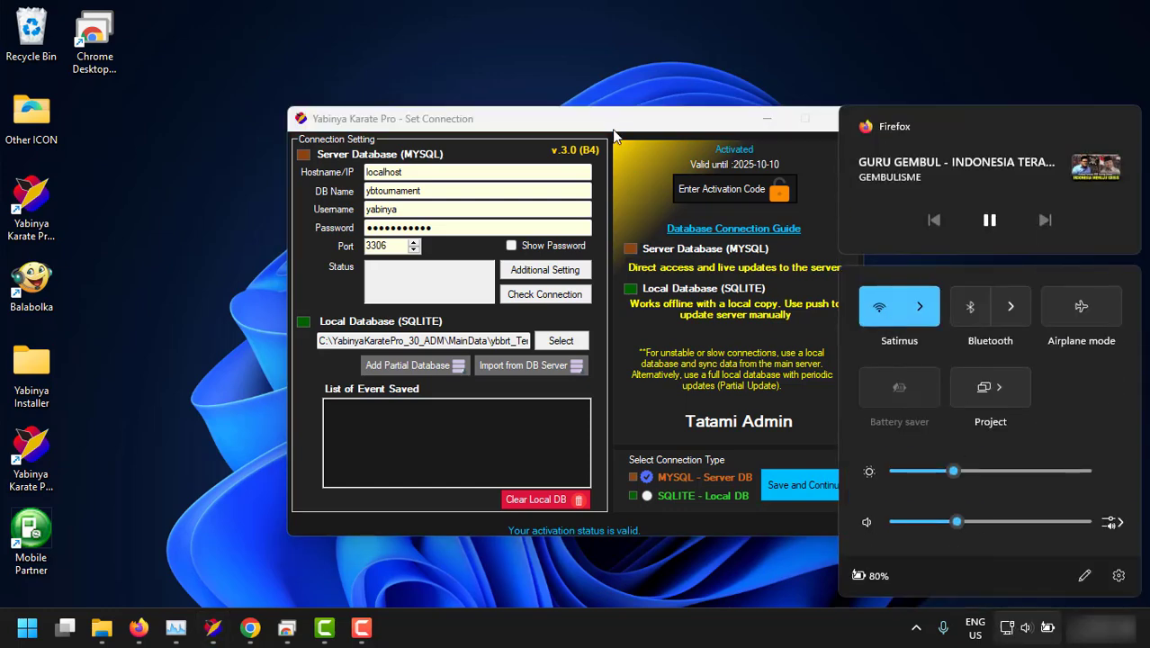
{"action": "left_click", "coordinate": [612, 132]}
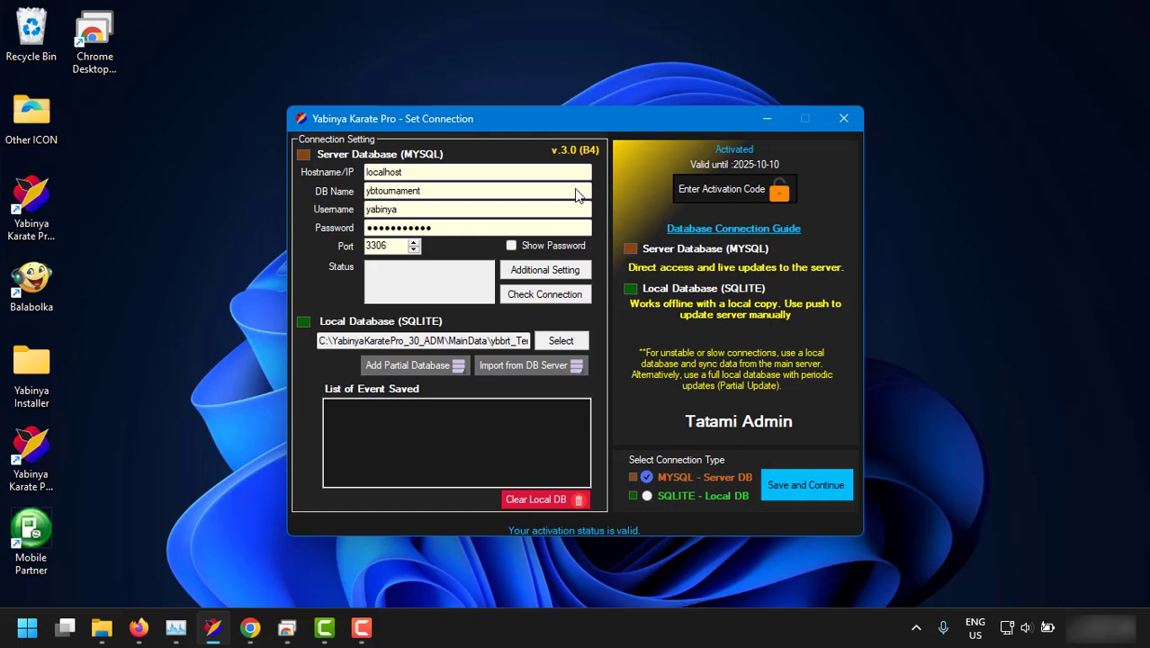
{"action": "left_click", "coordinate": [286, 627]}
{"action": "left_click", "coordinate": [288, 628]}
Maximize the Chrome Remote Desktop window to fill the screen.
{"action": "left_click", "coordinate": [286, 627]}
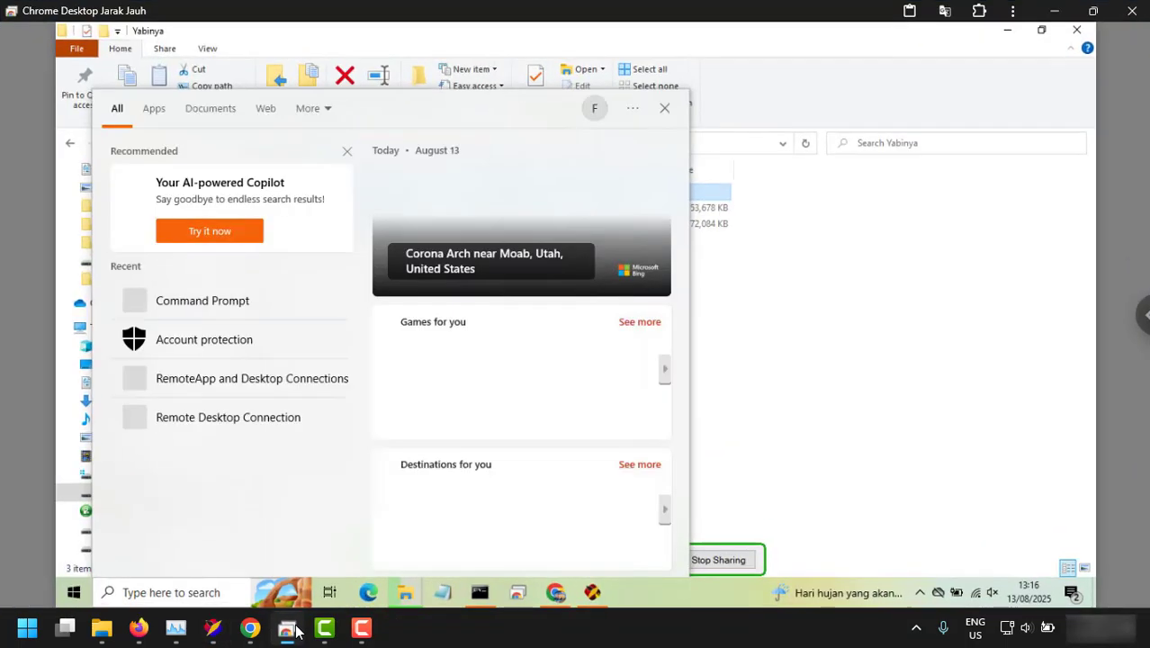
{"action": "left_click", "coordinate": [817, 369]}
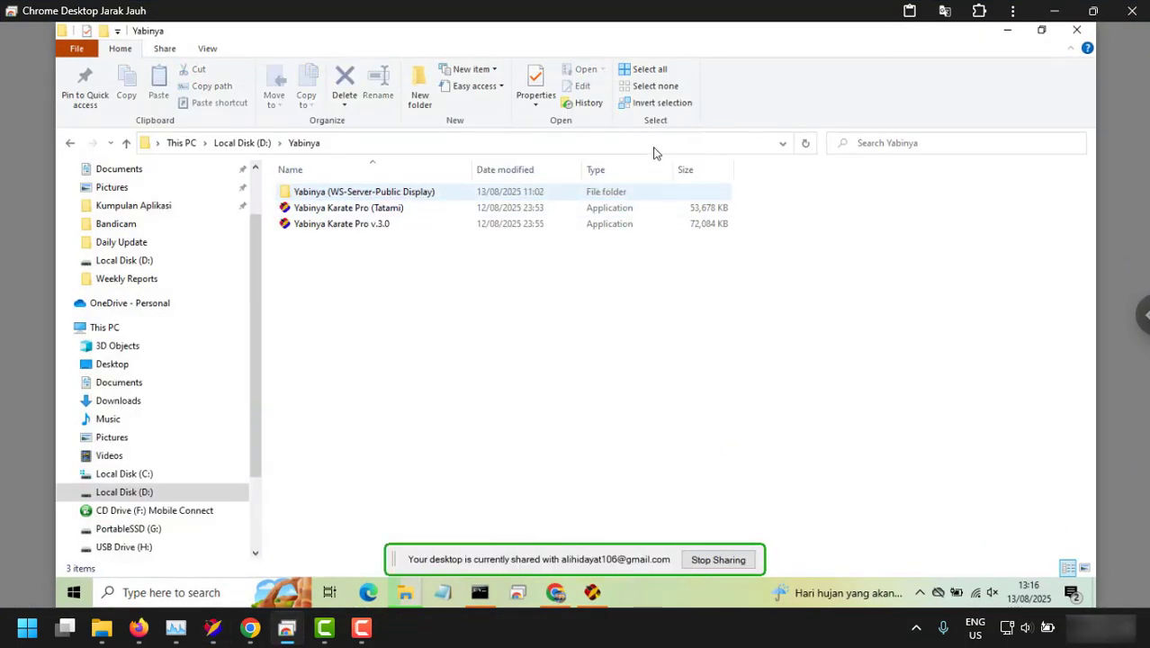
{"action": "left_click_drag", "start_coordinate": [747, 11], "coordinate": [520, 296]}
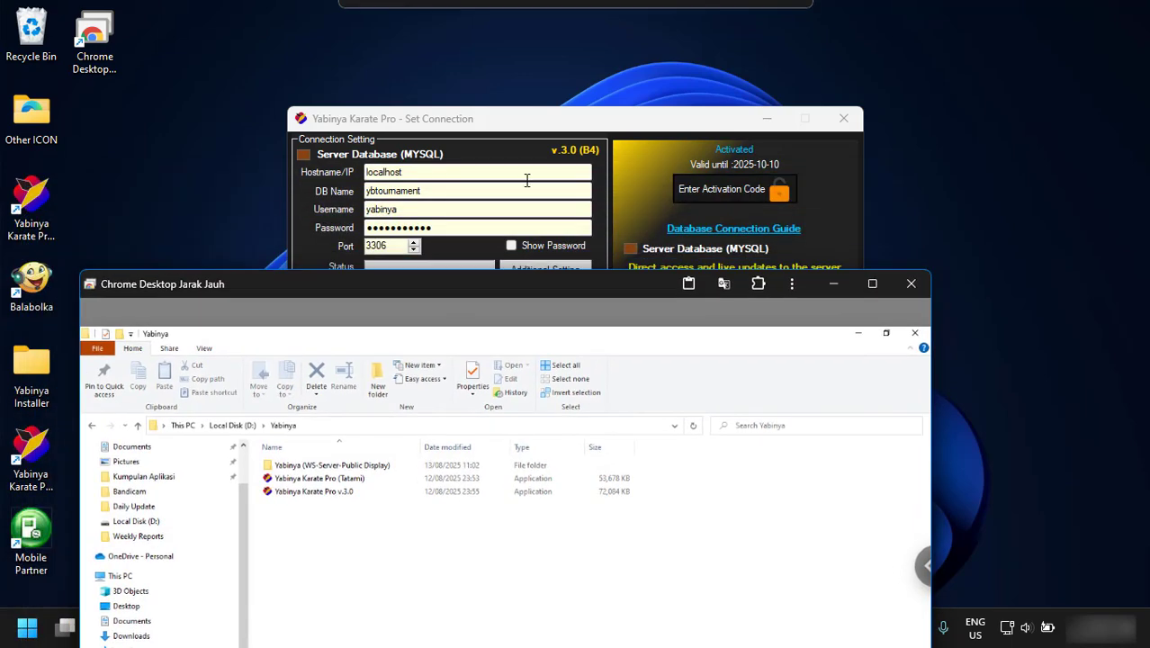
{"action": "left_click_drag", "start_coordinate": [406, 273], "coordinate": [349, 23]}
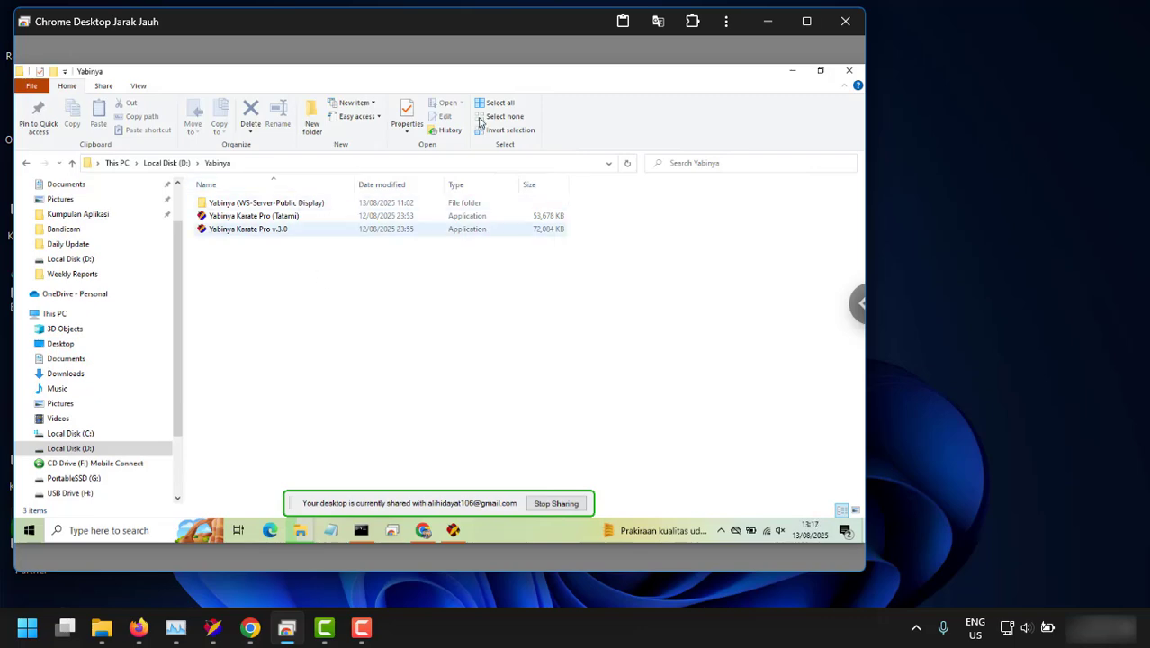
{"action": "double_click", "coordinate": [451, 22]}
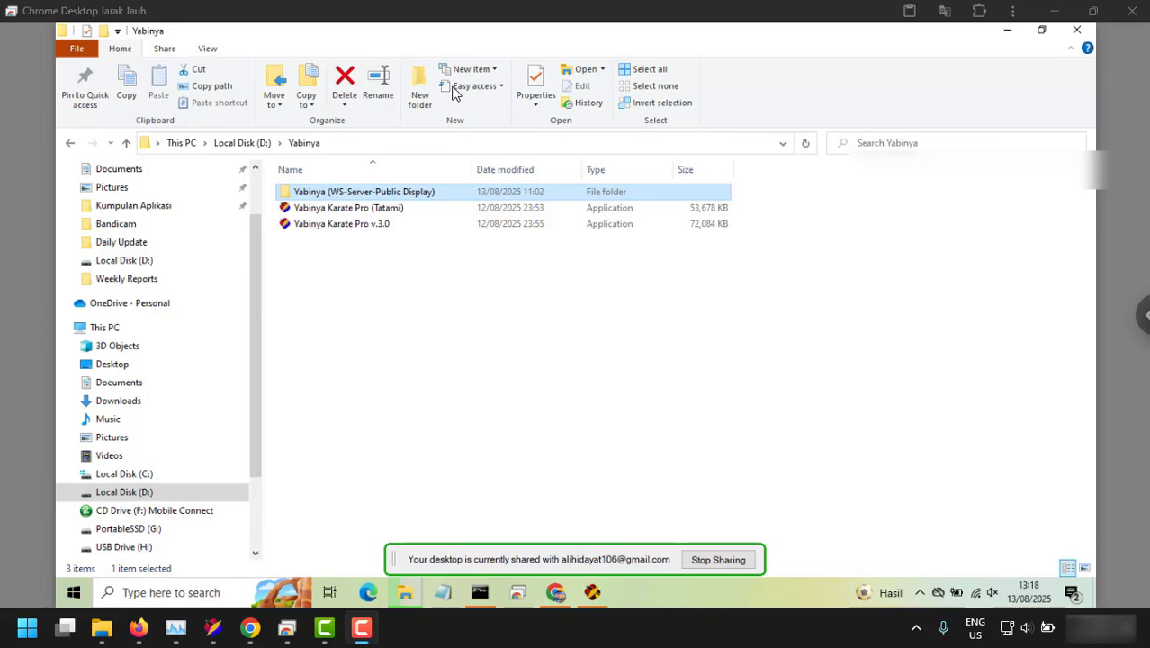
Open Yabinya (WS-Server-Public Display), then the Yabinya Websocket Server folder.
{"action": "left_click", "coordinate": [357, 306]}
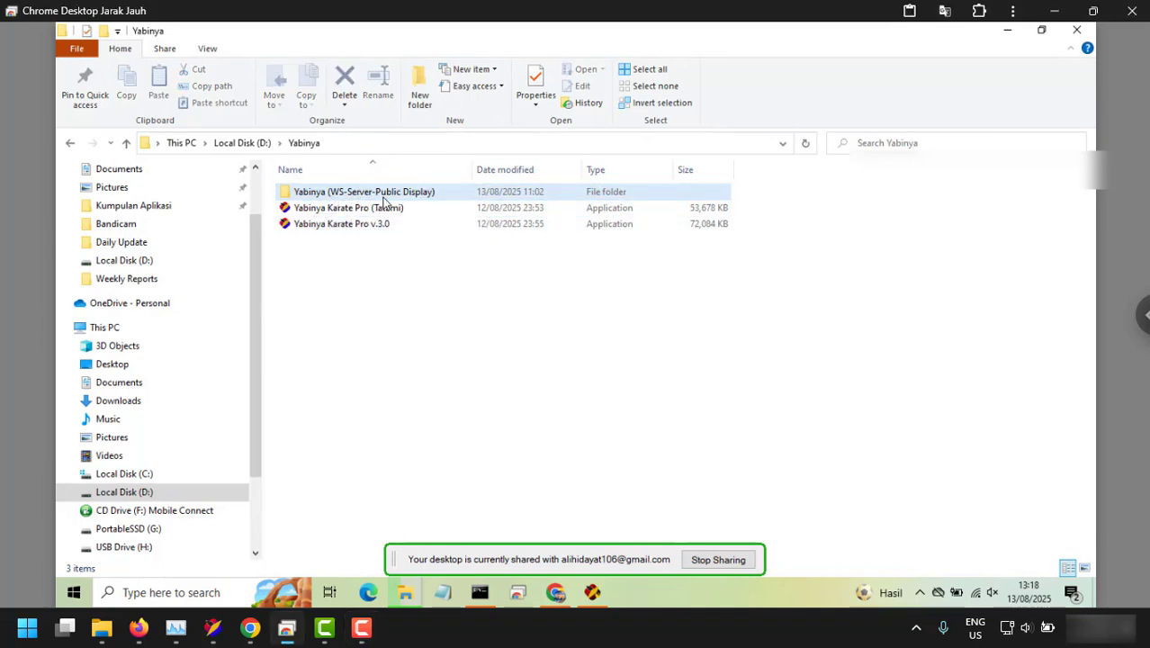
{"action": "double_click", "coordinate": [329, 195]}
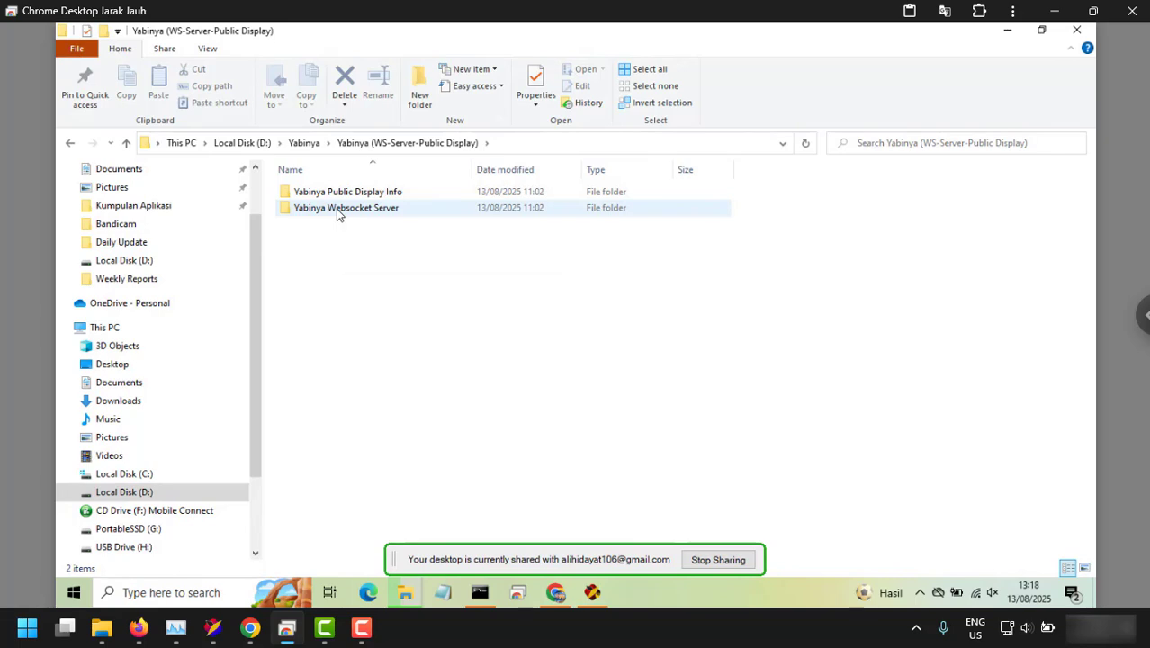
{"action": "double_click", "coordinate": [337, 210]}
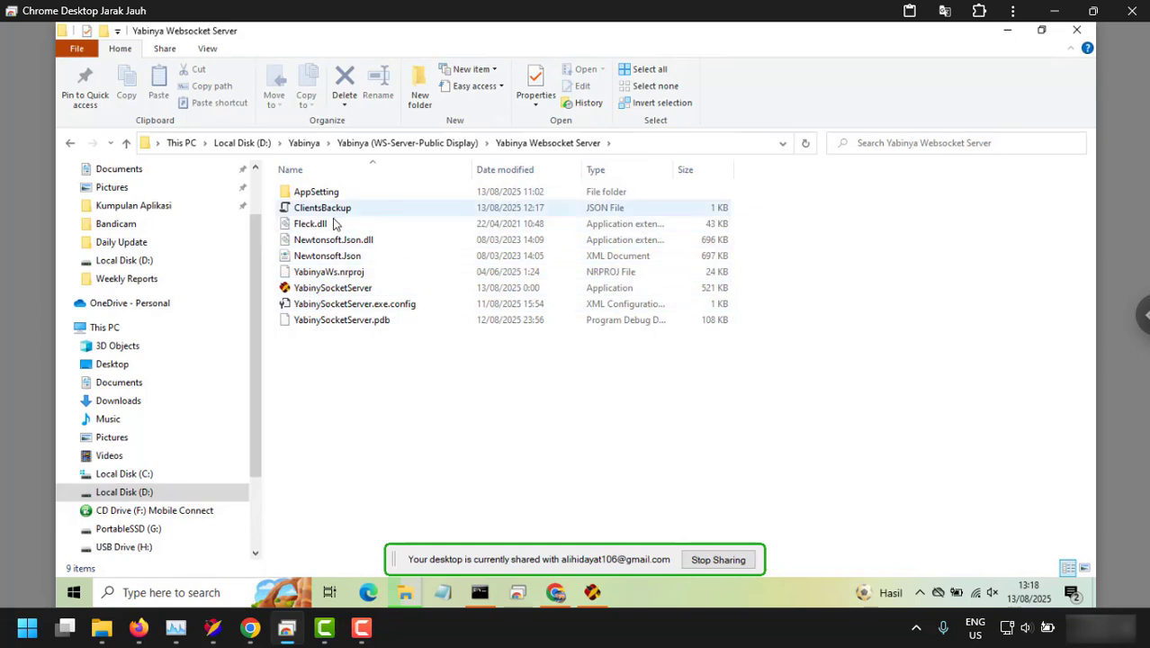
Launch YabinySocketServer and refill its Host with the detected IP 192.168.52.54.
{"action": "double_click", "coordinate": [350, 290]}
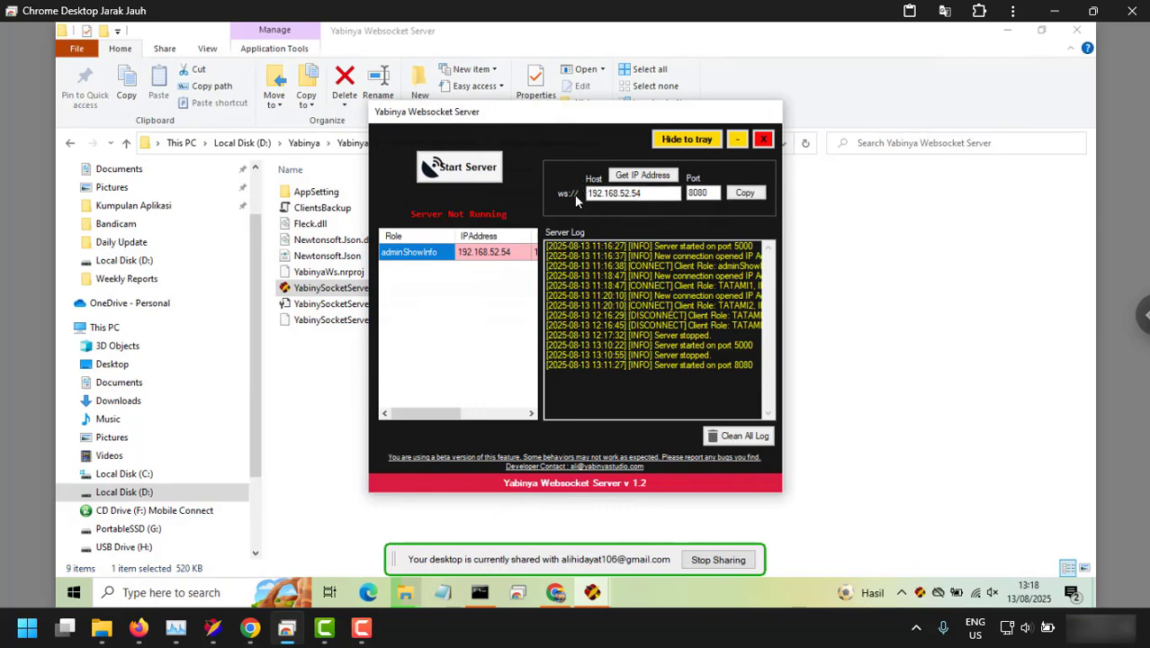
{"action": "left_click", "coordinate": [647, 177]}
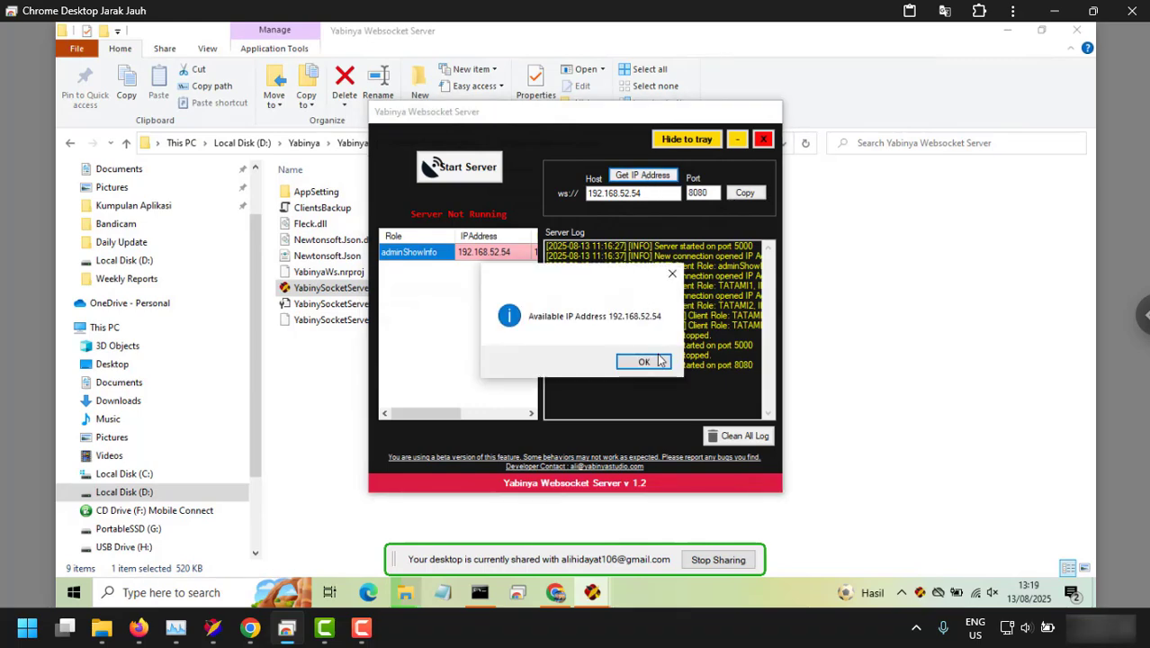
{"action": "left_click", "coordinate": [659, 361]}
{"action": "left_click_drag", "start_coordinate": [644, 194], "coordinate": [569, 200]}
{"action": "key", "text": "BackSpace"}
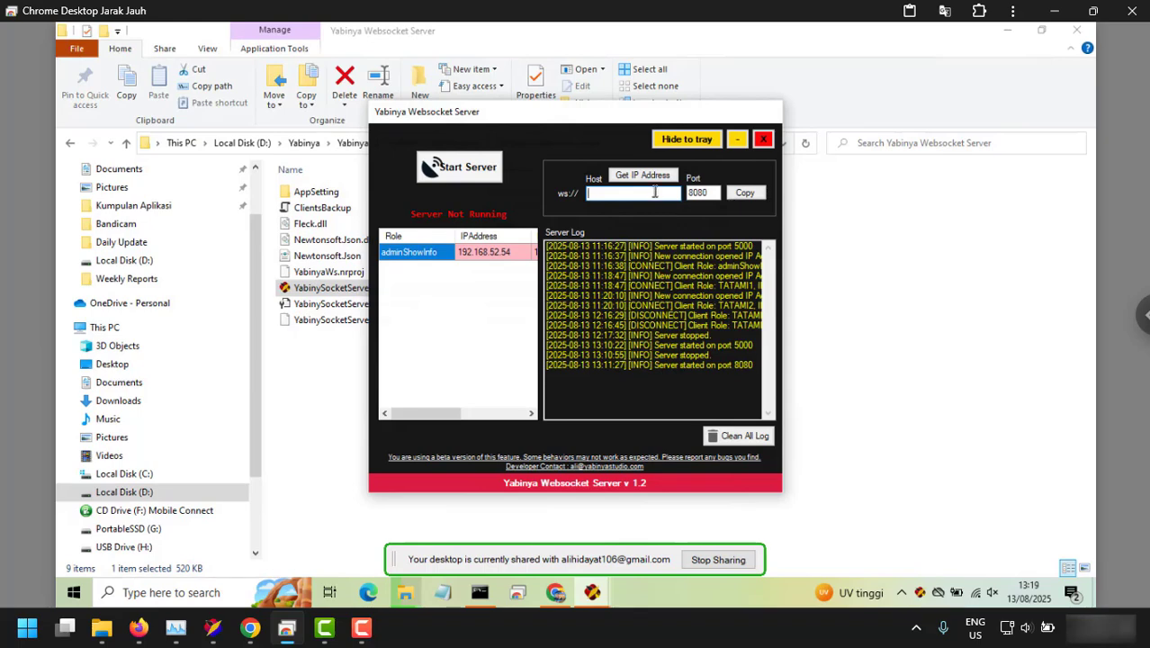
{"action": "left_click", "coordinate": [631, 176]}
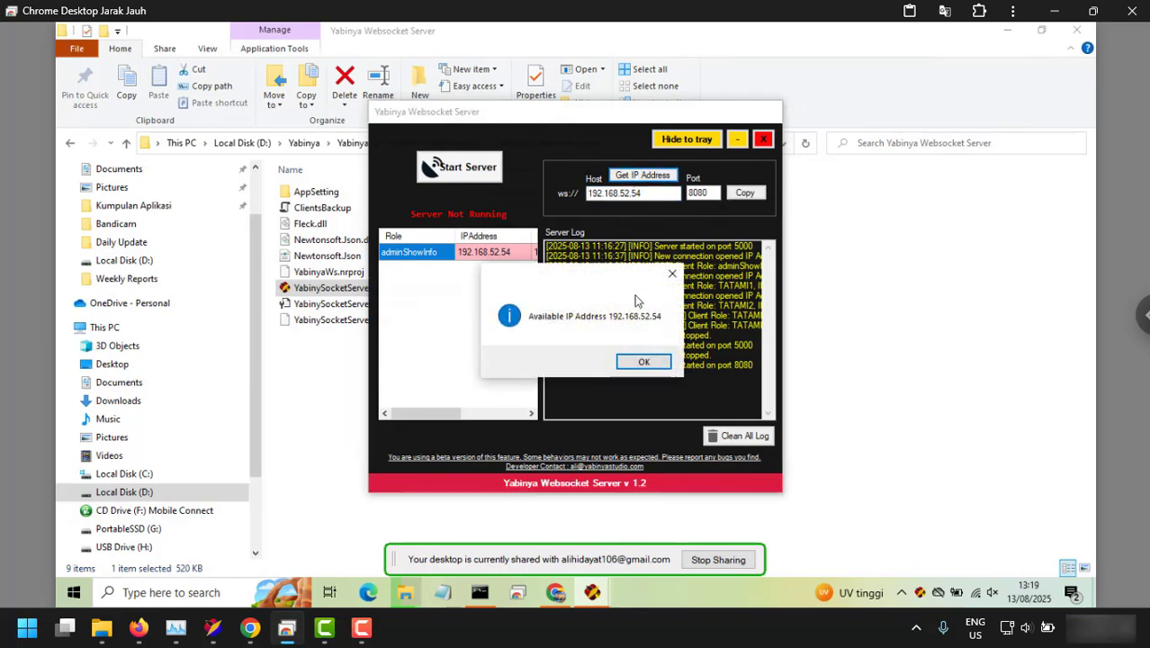
{"action": "left_click", "coordinate": [642, 359]}
{"action": "left_click_drag", "start_coordinate": [641, 194], "coordinate": [575, 203]}
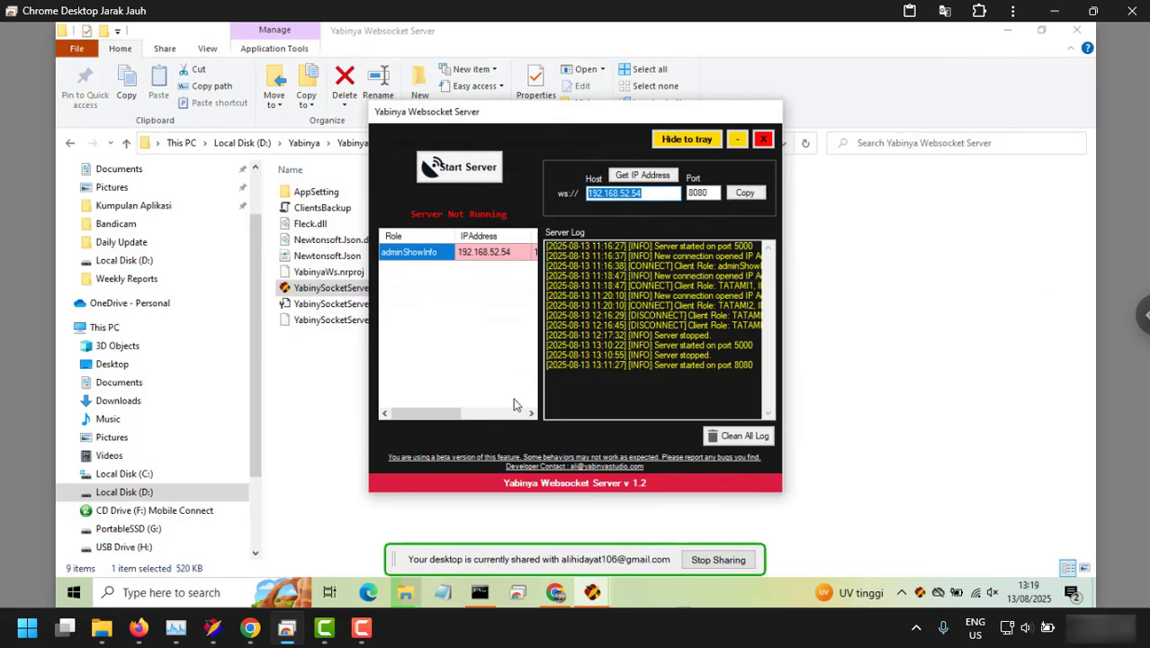
Run ipconfig in Command Prompt, check the Wi-Fi IPv4 is 192.168.52.54, then minimize.
{"action": "left_click", "coordinate": [480, 592]}
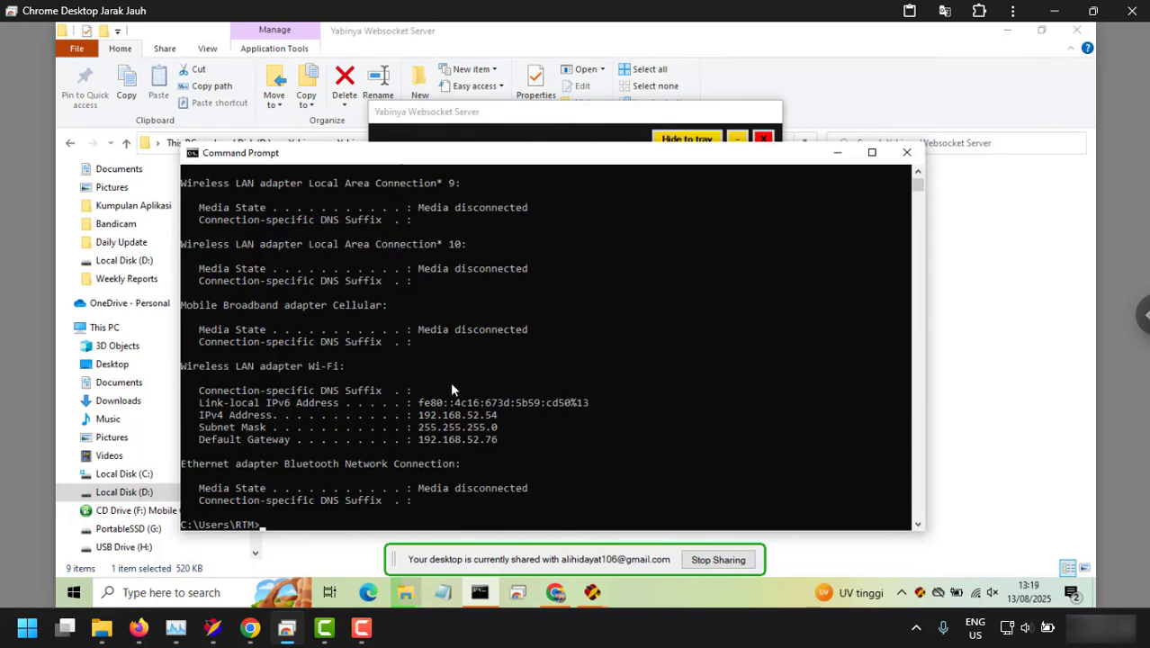
{"action": "scroll", "coordinate": [452, 396], "scroll_direction": "down", "scroll_amount": 1}
{"action": "type", "text": "IPV"}
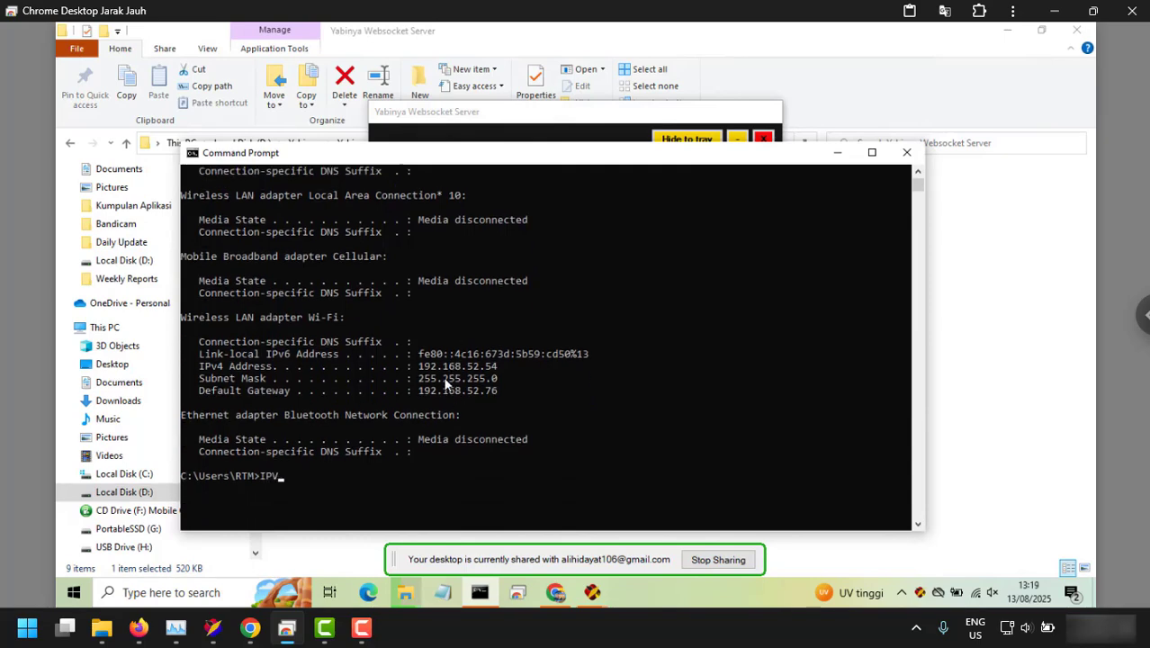
{"action": "type", "text": "ONFIG"}
{"action": "key", "text": "Return"}
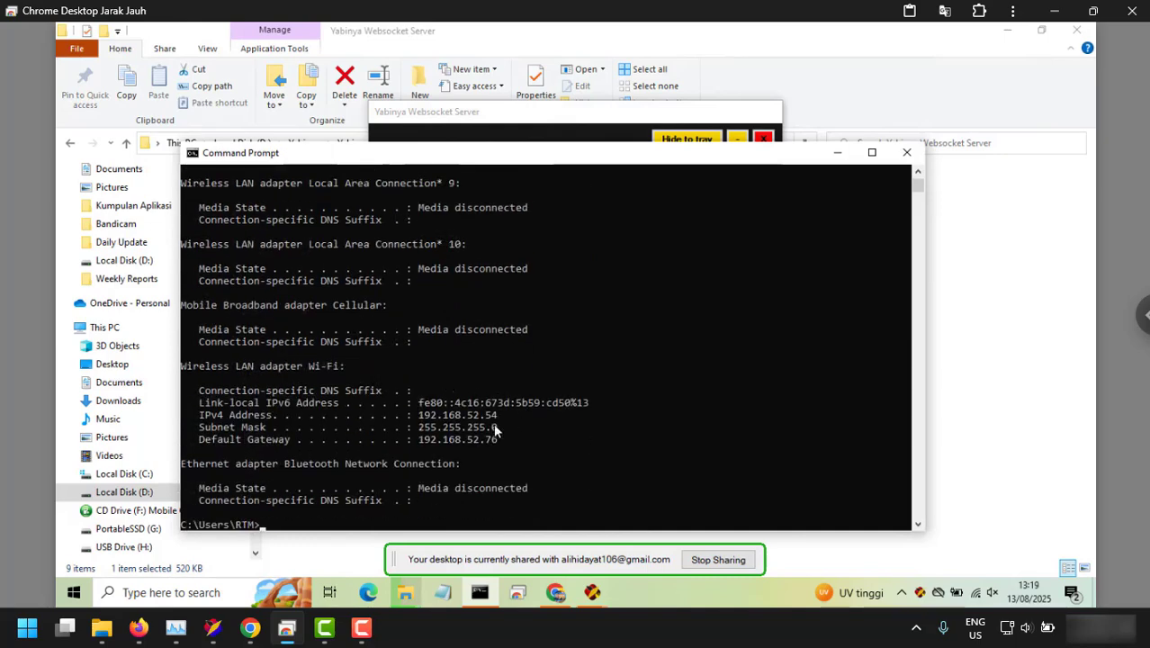
{"action": "left_click_drag", "start_coordinate": [419, 414], "coordinate": [488, 410]}
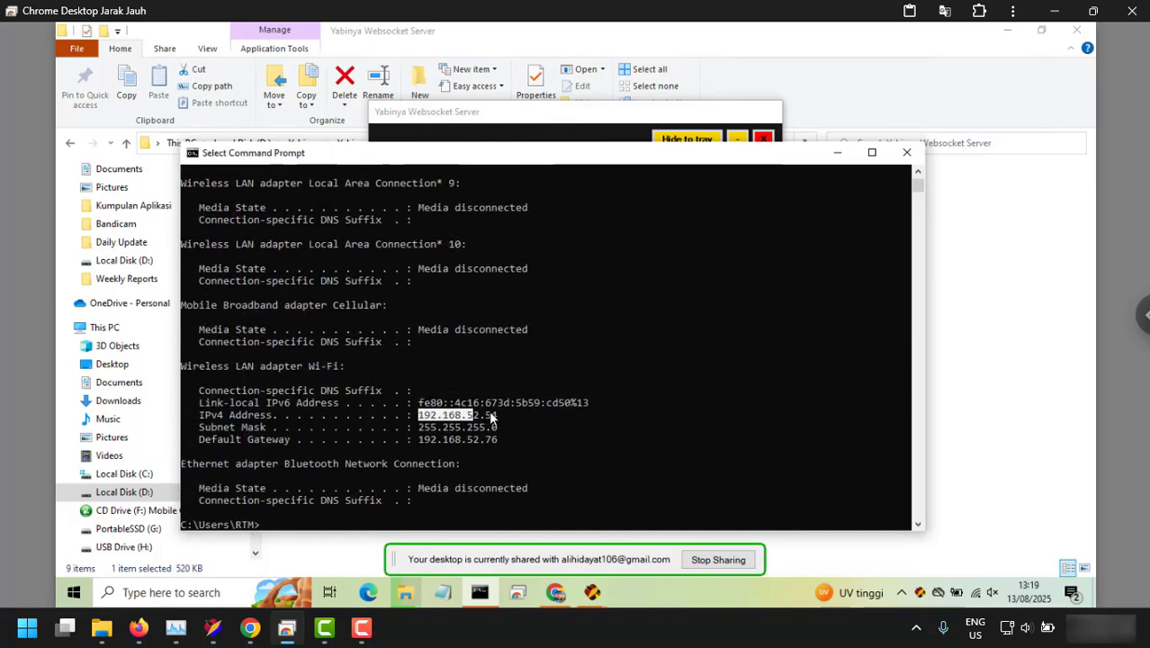
{"action": "left_click", "coordinate": [836, 152]}
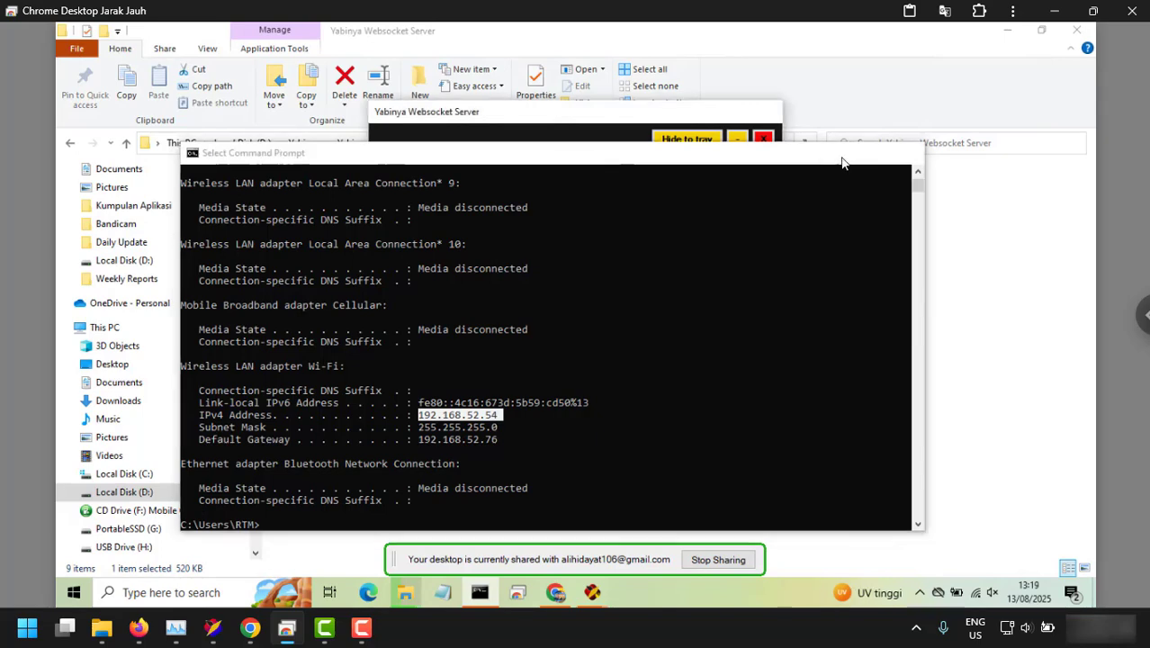
Start the websocket server on port 8080, then stop it.
{"action": "left_click", "coordinate": [660, 195]}
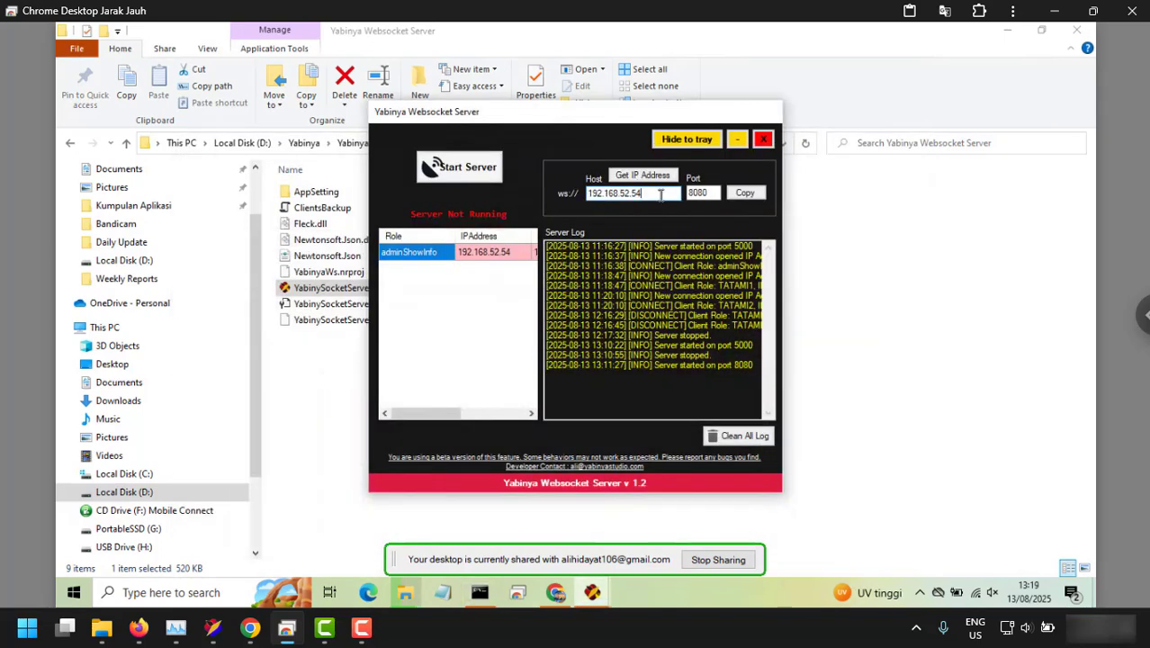
{"action": "left_click", "coordinate": [463, 177]}
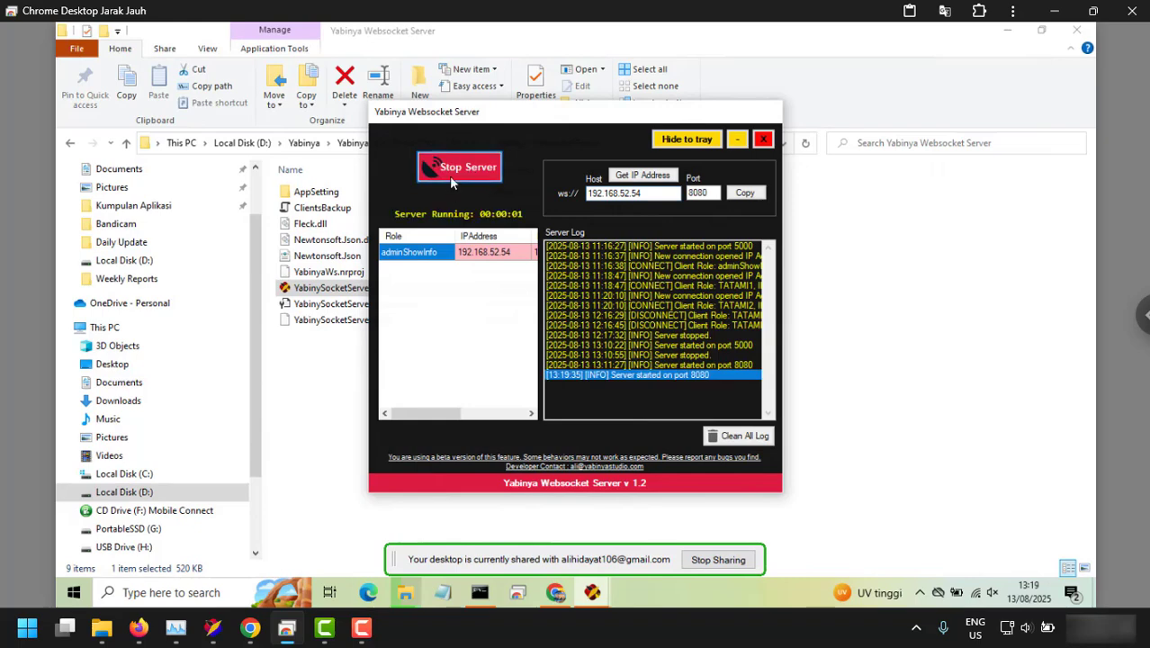
{"action": "left_click", "coordinate": [452, 180]}
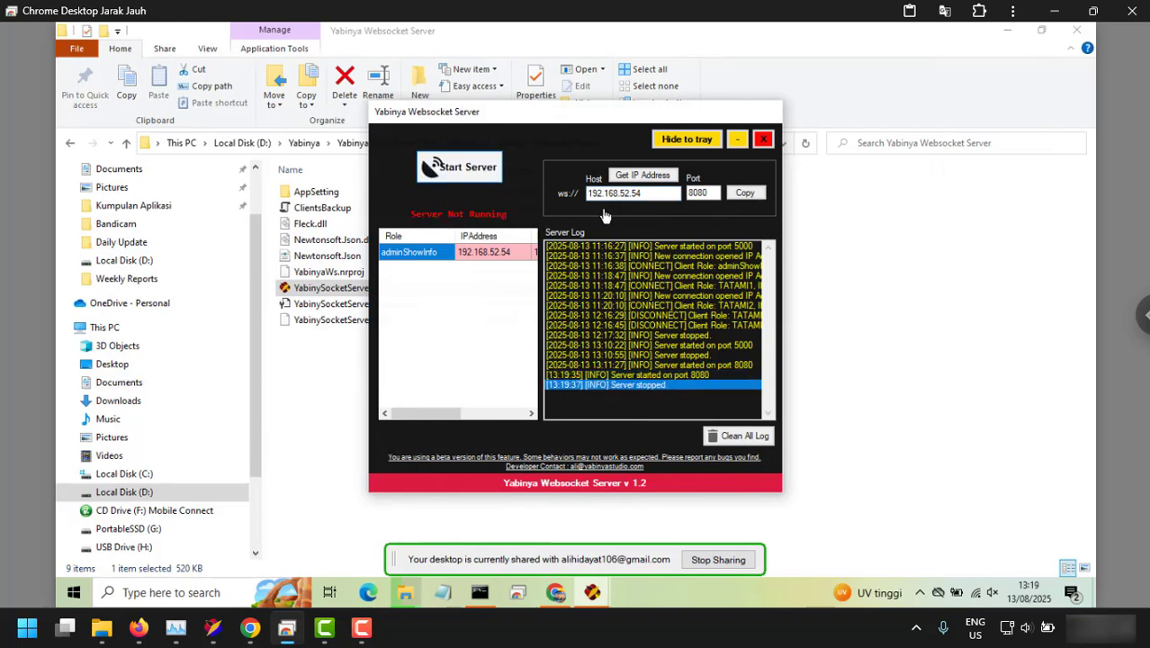
Change the port from 8080 to 5000 and start the server again.
{"action": "double_click", "coordinate": [713, 192]}
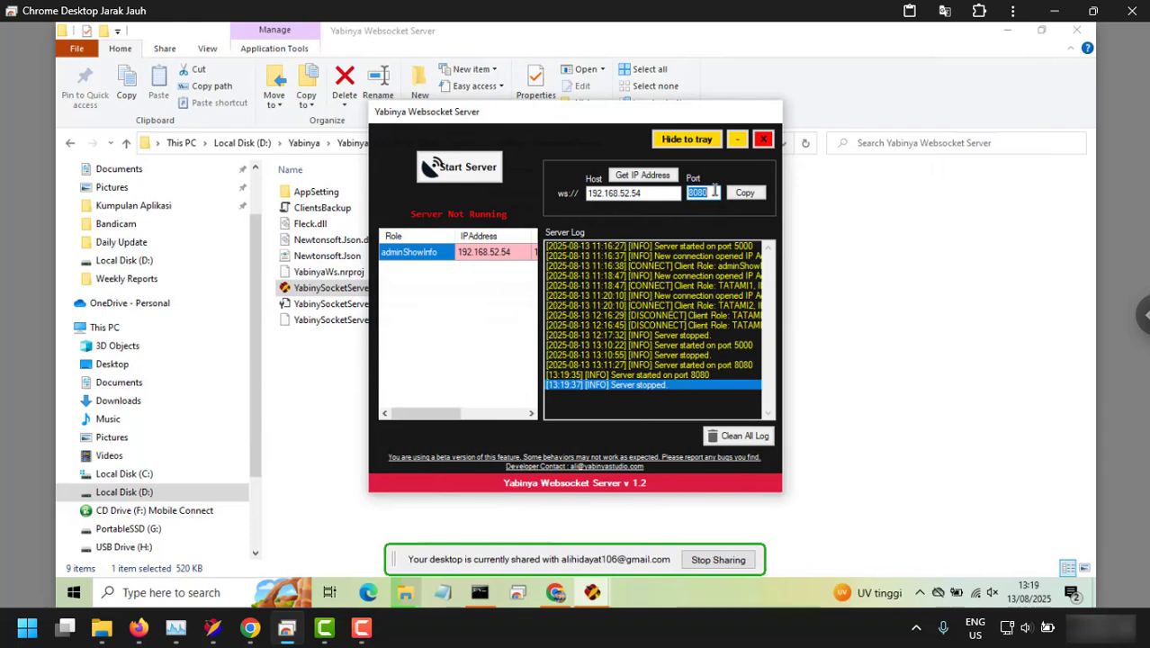
{"action": "type", "text": "5000"}
{"action": "left_click_drag", "start_coordinate": [714, 192], "coordinate": [677, 194]}
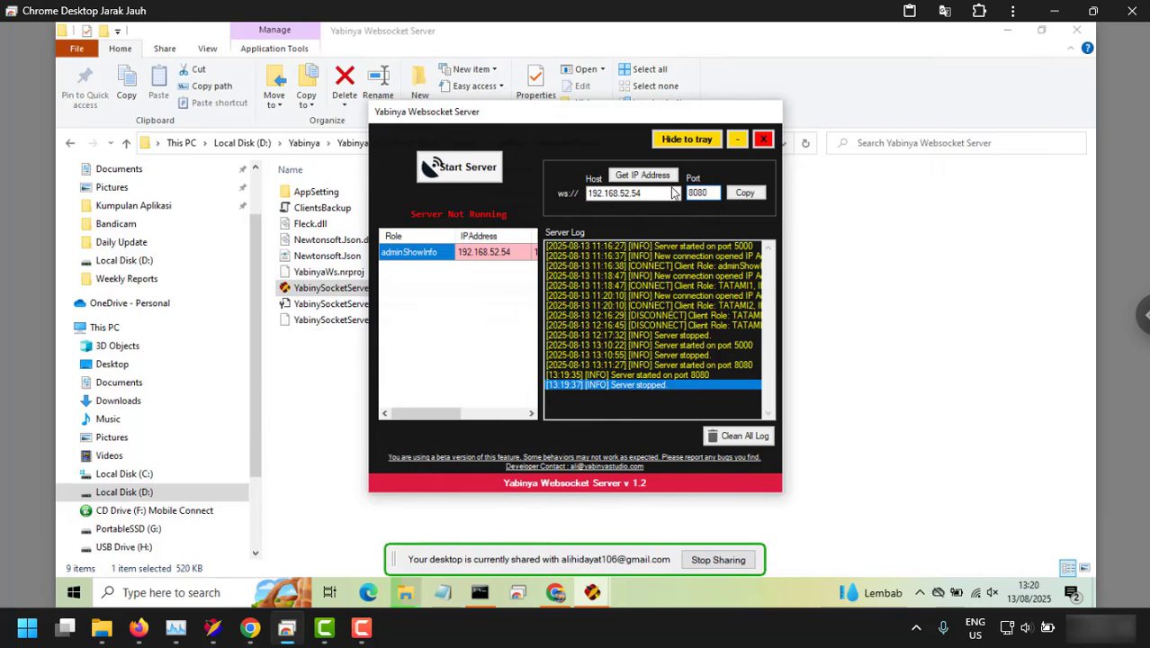
{"action": "double_click", "coordinate": [696, 189]}
{"action": "type", "text": "5000"}
{"action": "left_click", "coordinate": [463, 167]}
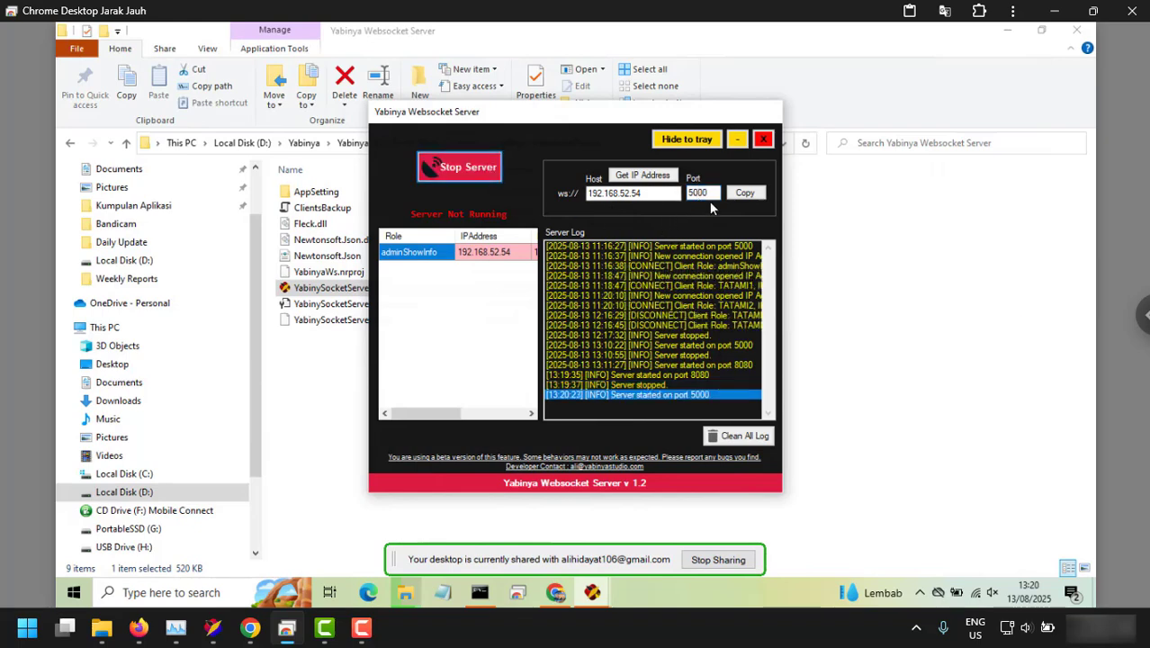
{"action": "left_click_drag", "start_coordinate": [670, 193], "coordinate": [568, 200]}
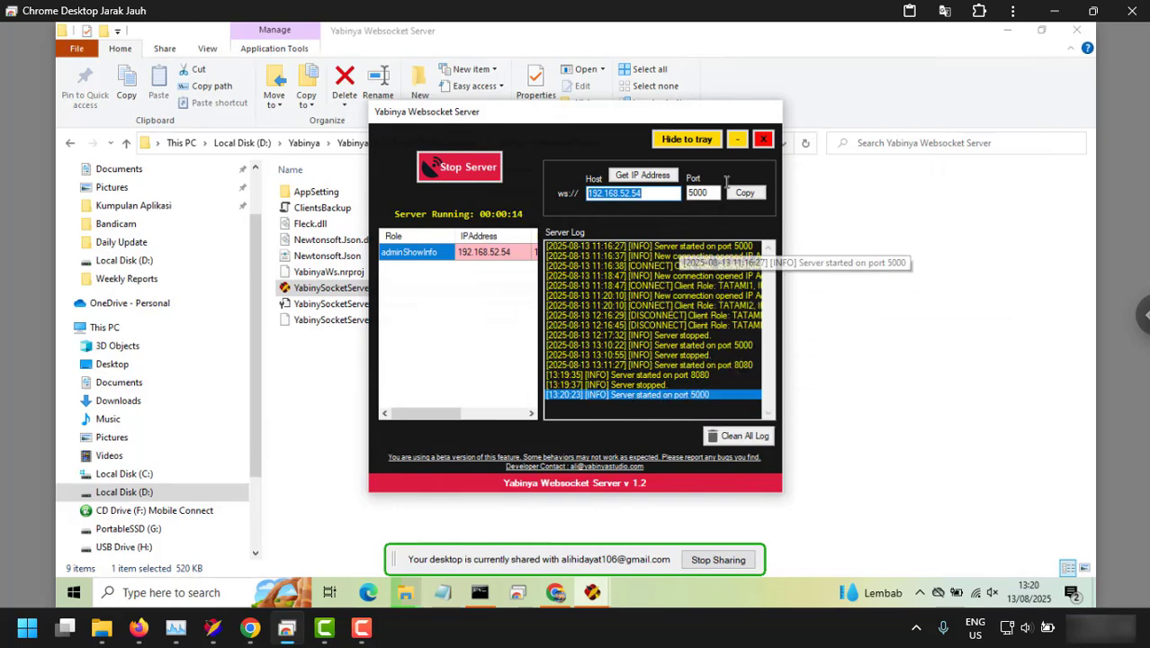
Launch YabinyaDisplayInfo from the Yabinya Public Display Info folder.
{"action": "left_click", "coordinate": [735, 140]}
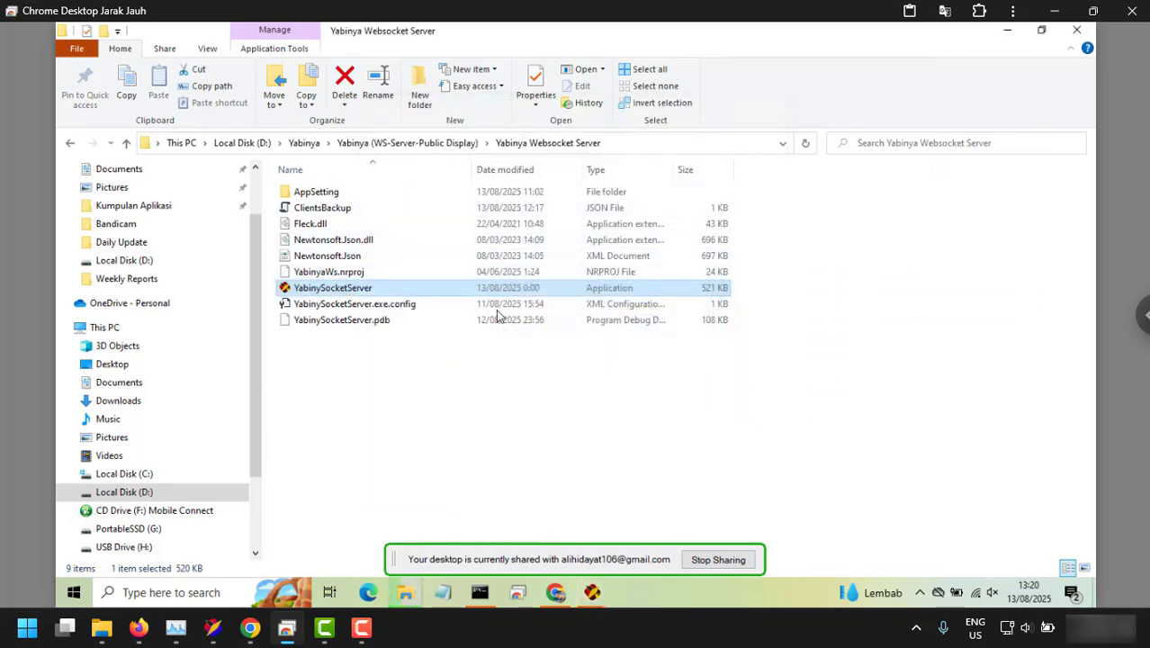
{"action": "left_click", "coordinate": [371, 351]}
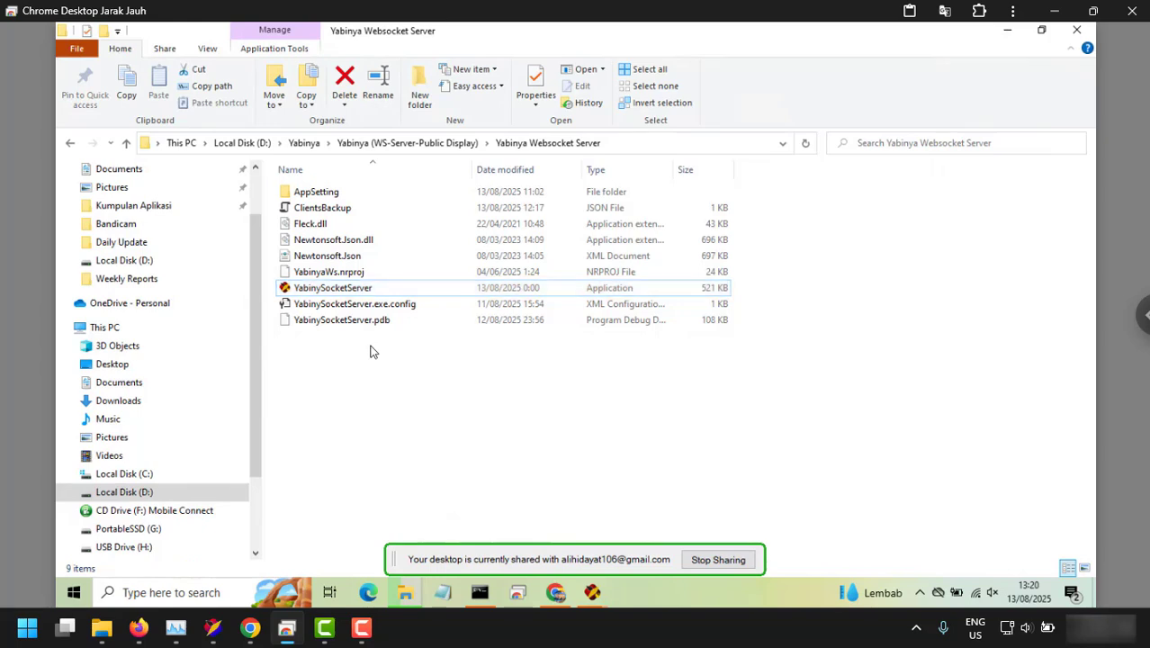
{"action": "left_click", "coordinate": [416, 146]}
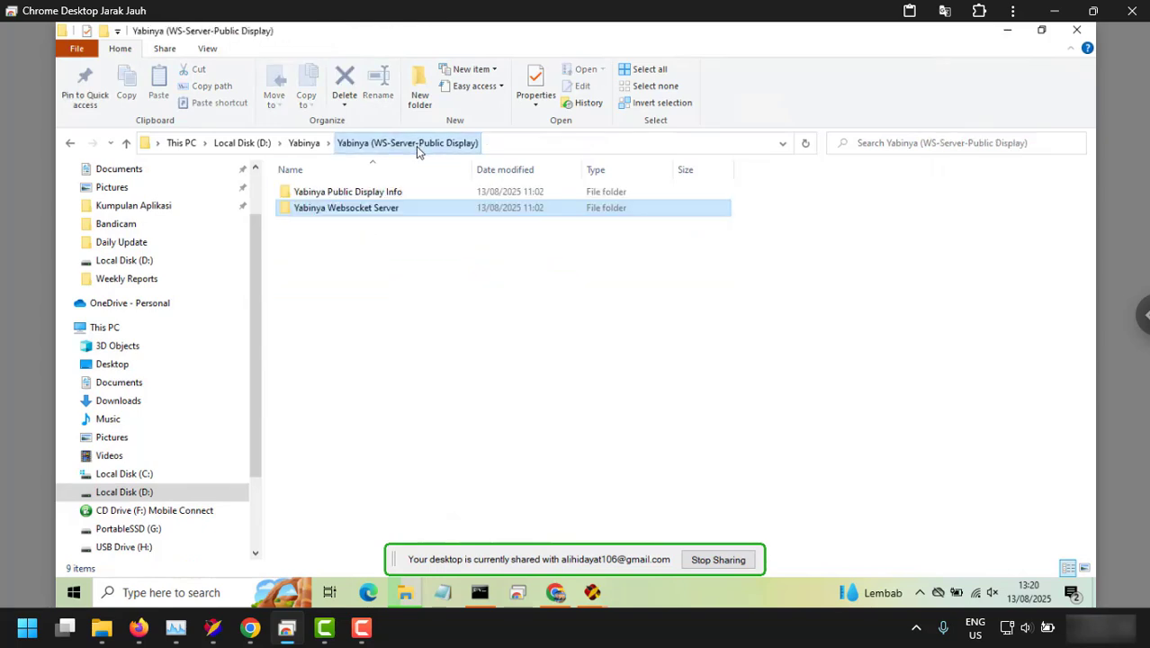
{"action": "double_click", "coordinate": [358, 194]}
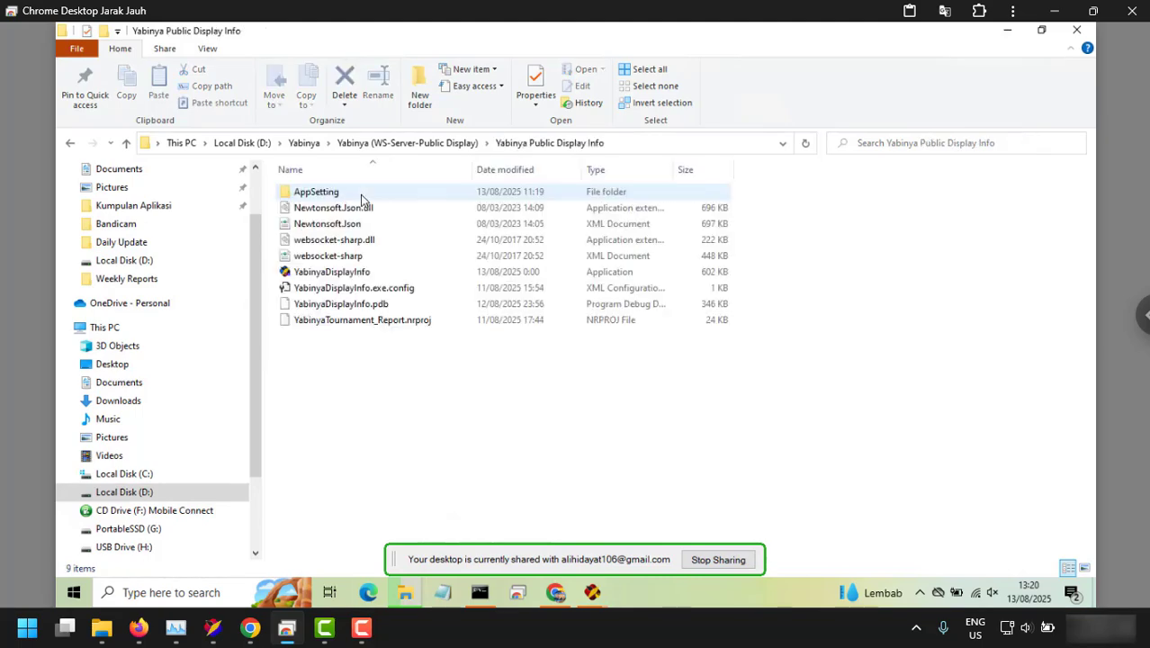
{"action": "double_click", "coordinate": [362, 276]}
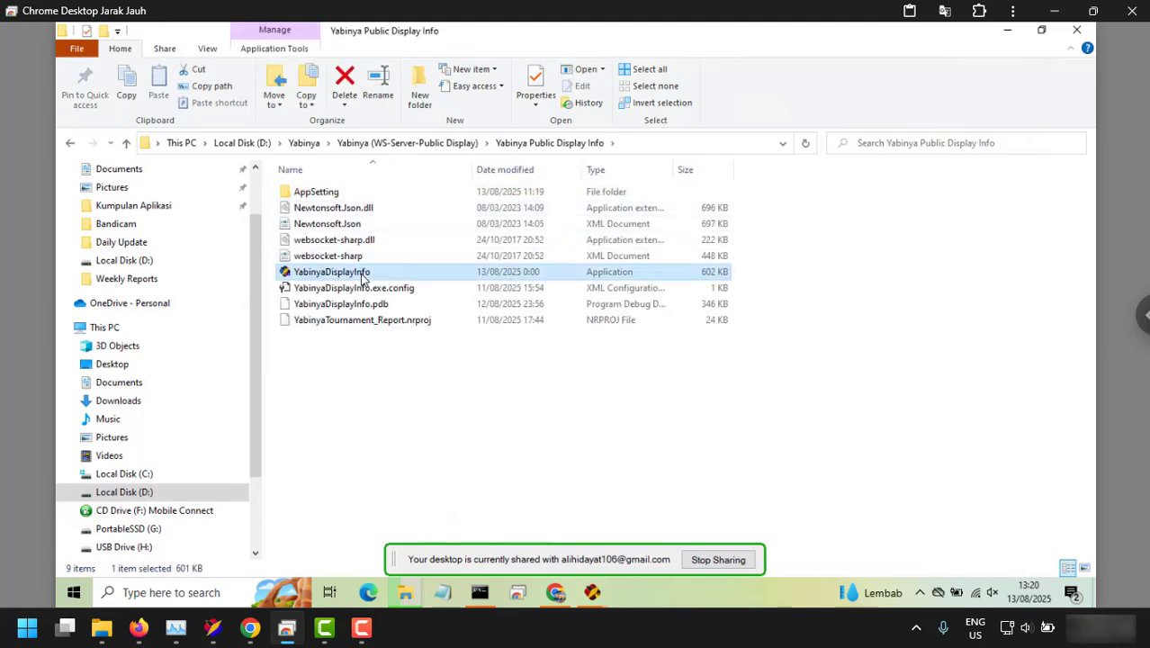
{"action": "left_click_drag", "start_coordinate": [650, 195], "coordinate": [511, 195]}
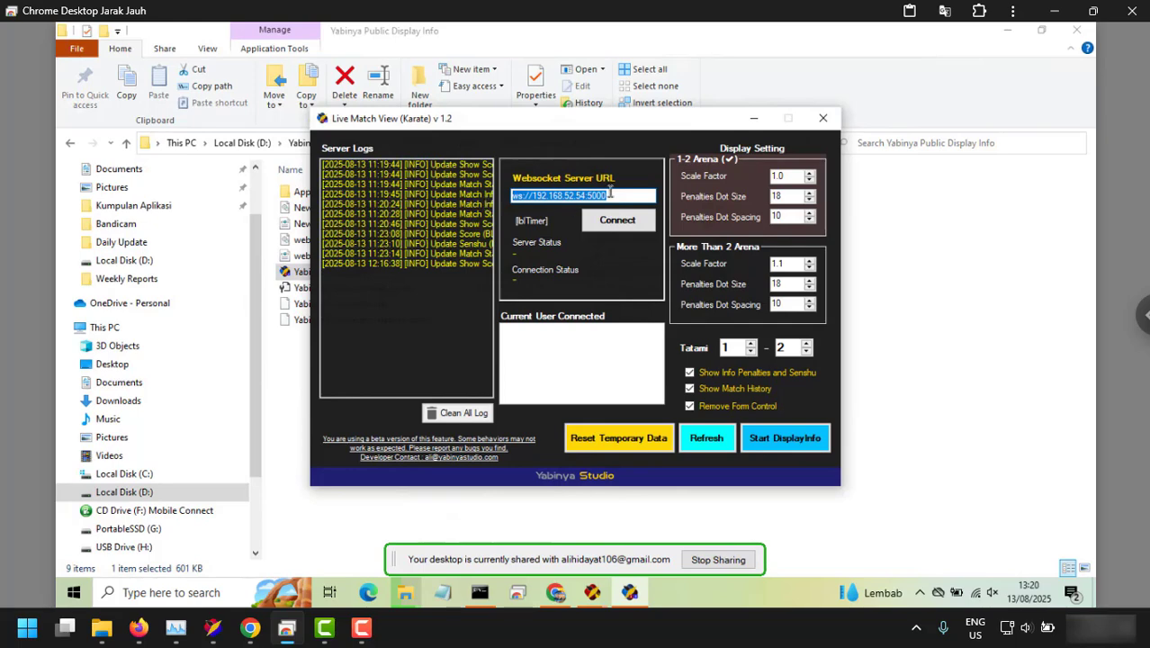
Copy the server address ws://192.168.52.54:5000 from the Websocket Server window.
{"action": "left_click", "coordinate": [592, 592]}
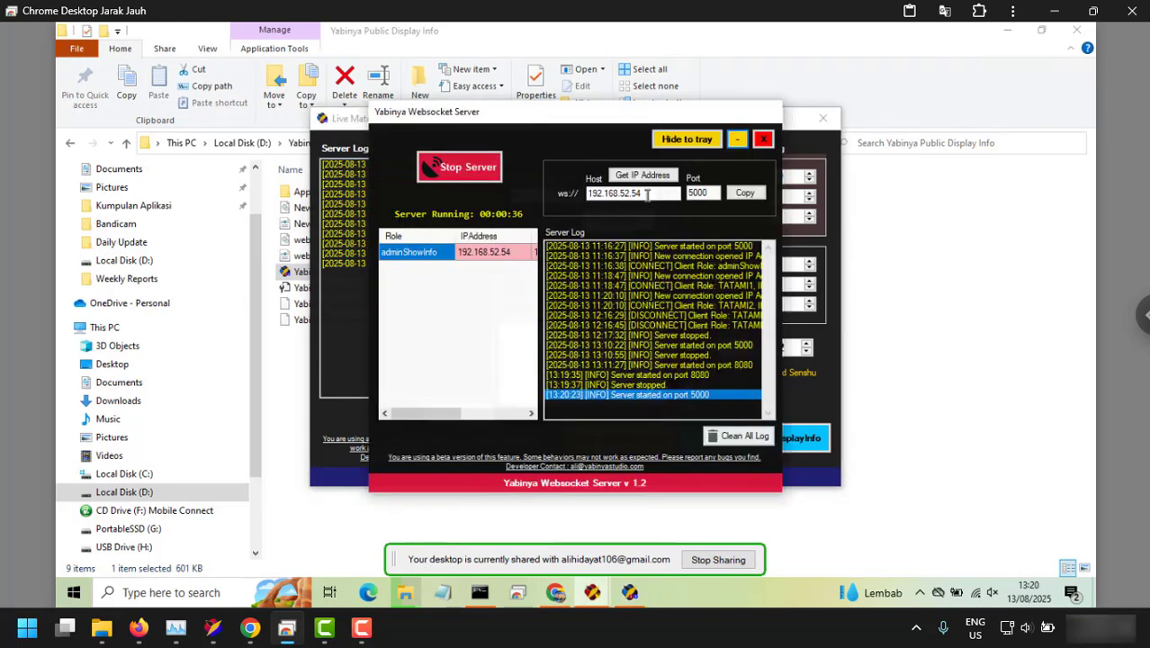
{"action": "left_click", "coordinate": [665, 180]}
{"action": "left_click", "coordinate": [745, 195]}
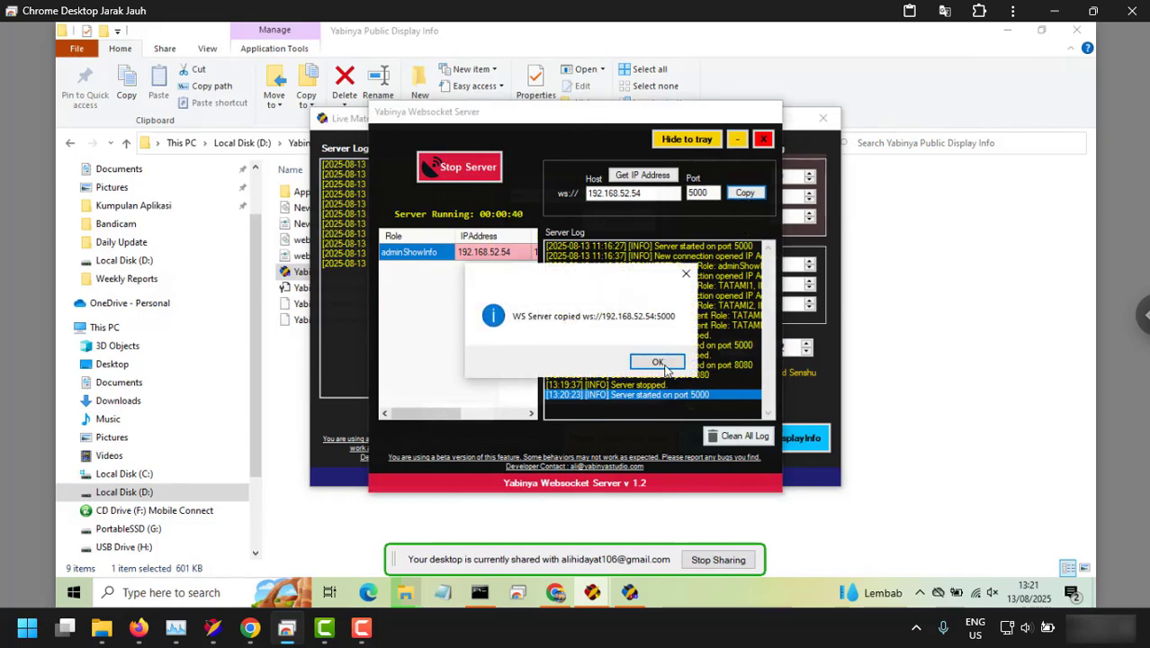
{"action": "left_click", "coordinate": [663, 365]}
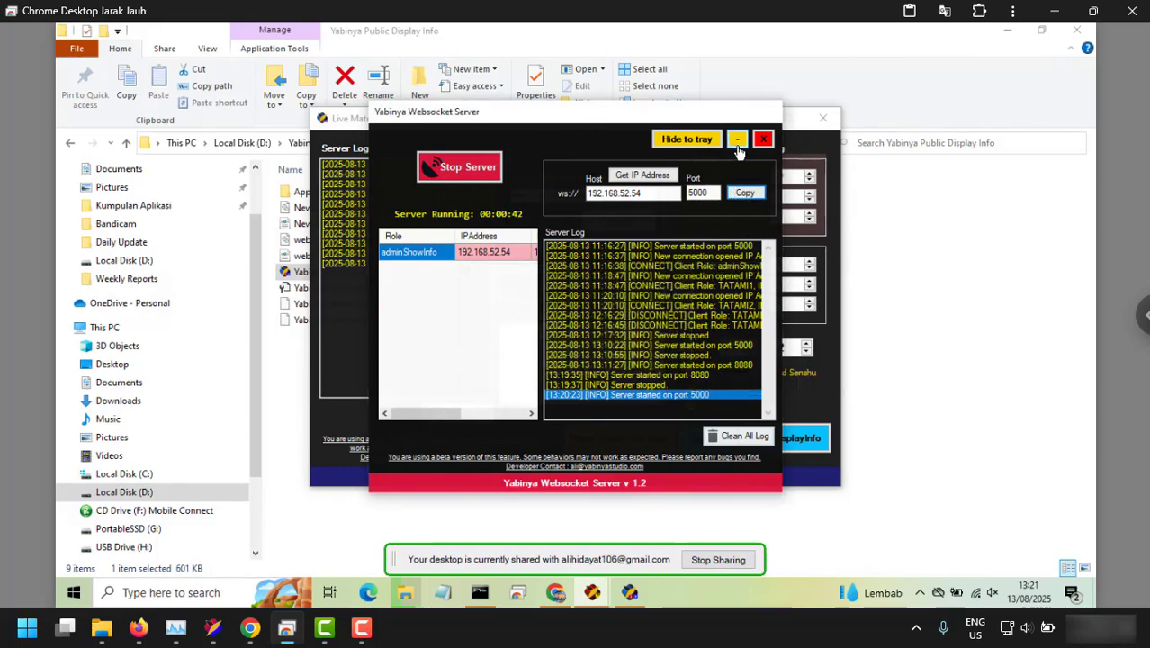
{"action": "left_click", "coordinate": [736, 140]}
Paste the copied address into Websocket Server URL and connect.
{"action": "left_click_drag", "start_coordinate": [611, 197], "coordinate": [497, 196]}
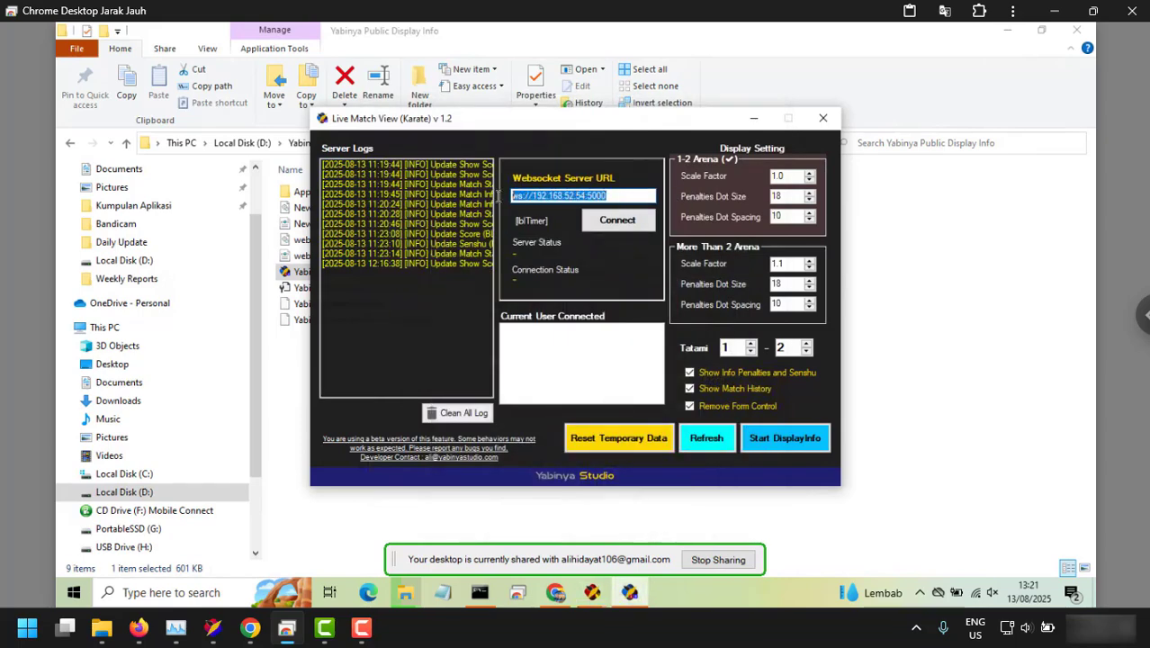
{"action": "key", "text": "BackSpace"}
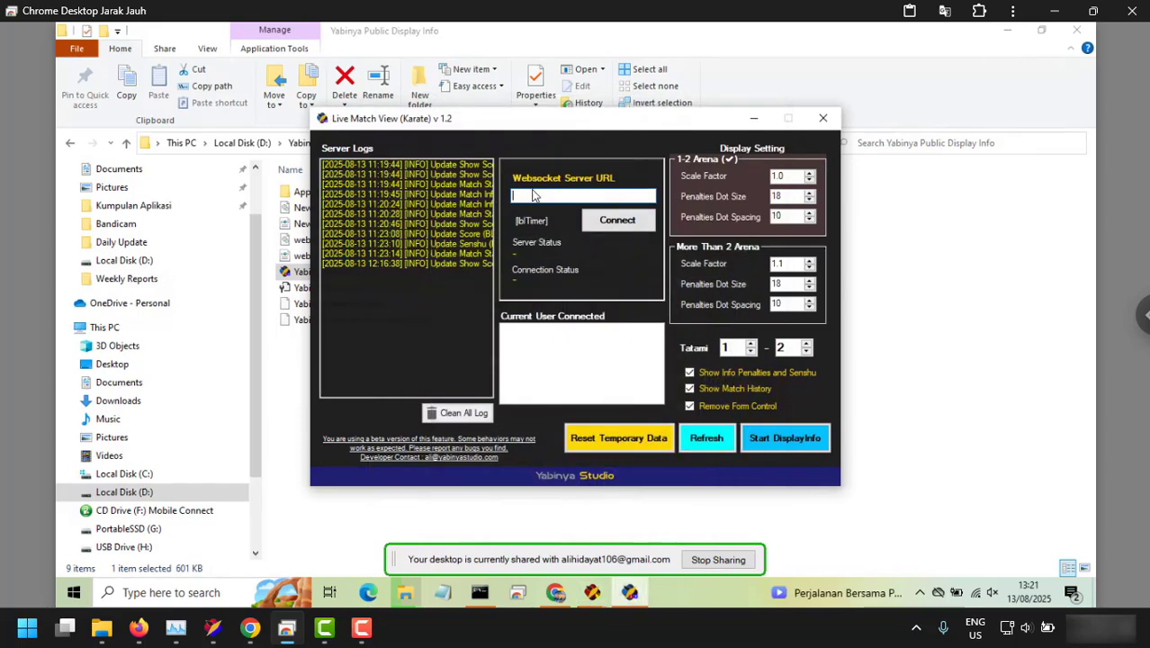
{"action": "right_click", "coordinate": [533, 194]}
{"action": "left_click", "coordinate": [574, 259]}
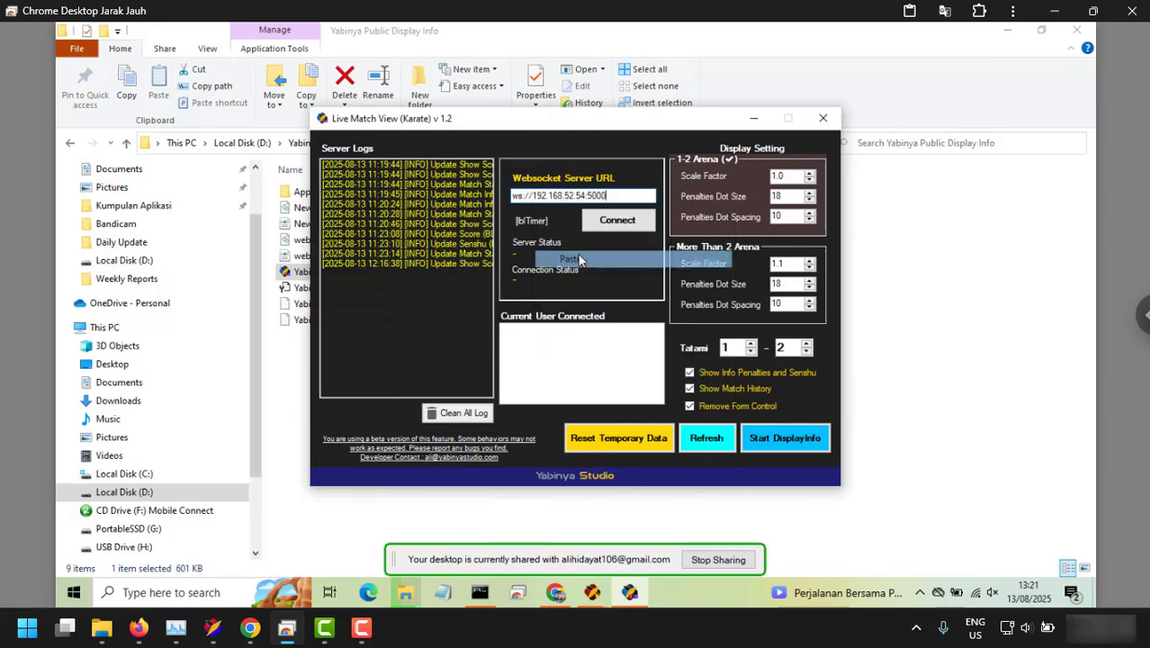
{"action": "left_click", "coordinate": [615, 223]}
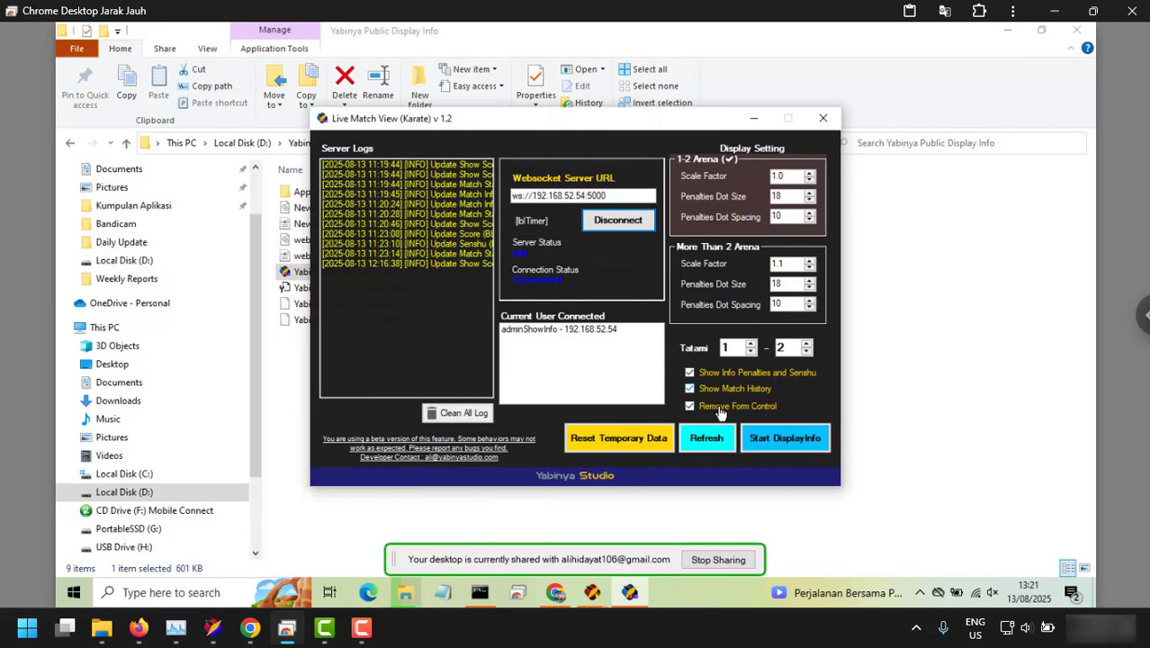
Start DisplayInfo and reset the temporary data, confirming Yes in Confirm Reset.
{"action": "left_click", "coordinate": [779, 439]}
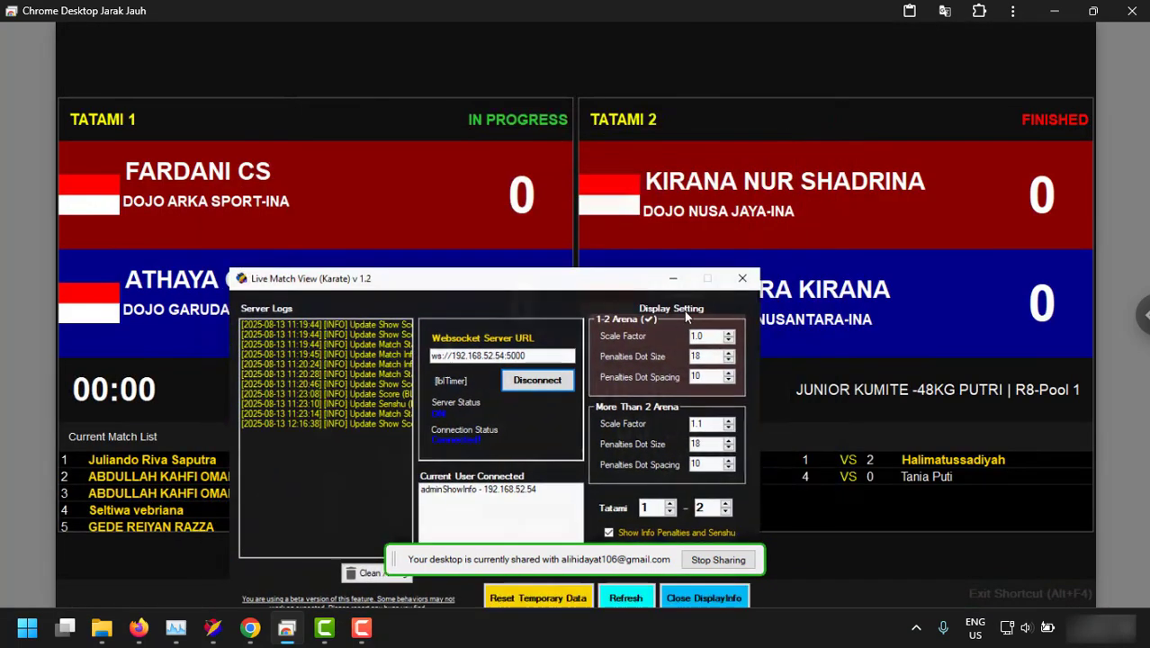
{"action": "left_click_drag", "start_coordinate": [751, 239], "coordinate": [676, 165]}
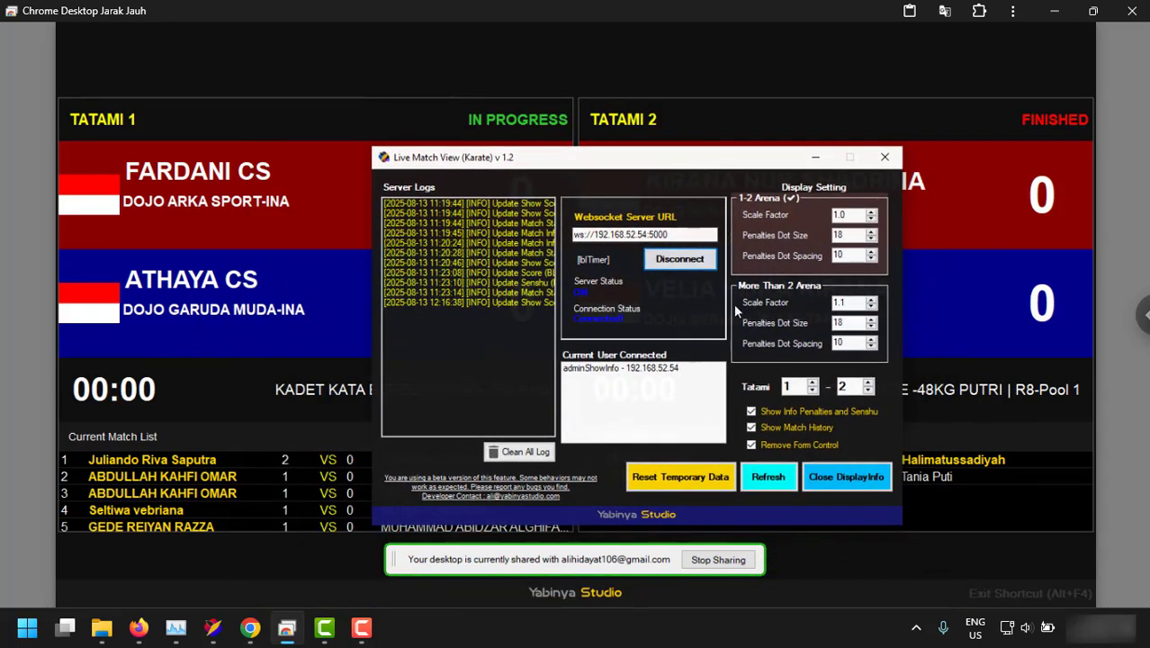
{"action": "left_click", "coordinate": [678, 482]}
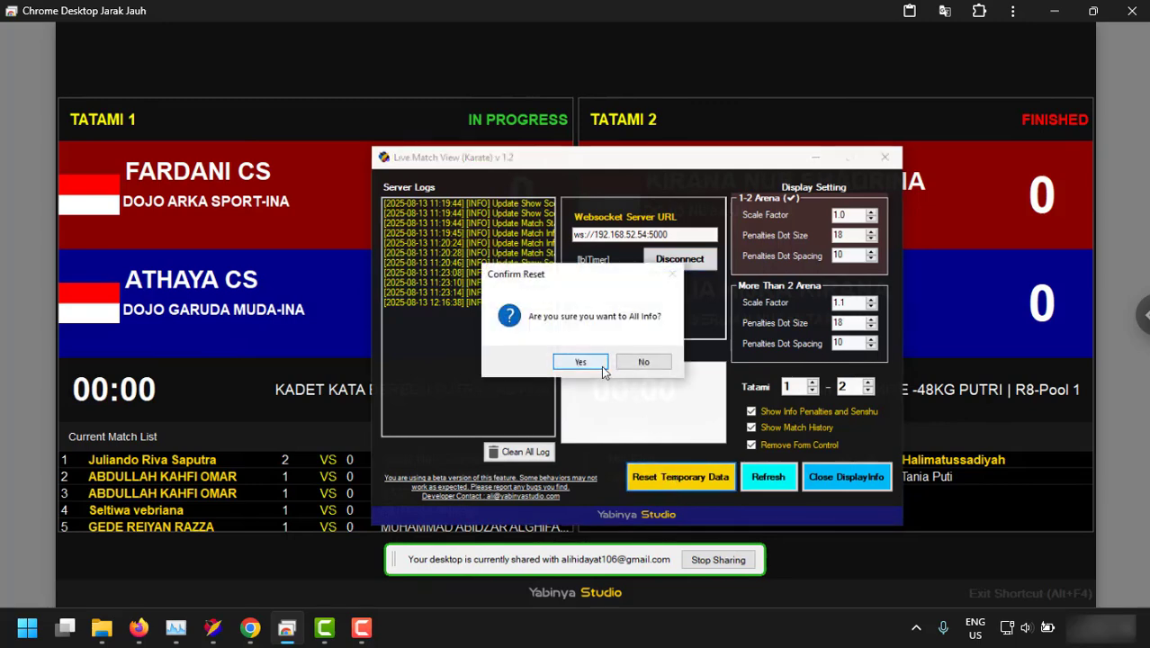
{"action": "left_click", "coordinate": [602, 366]}
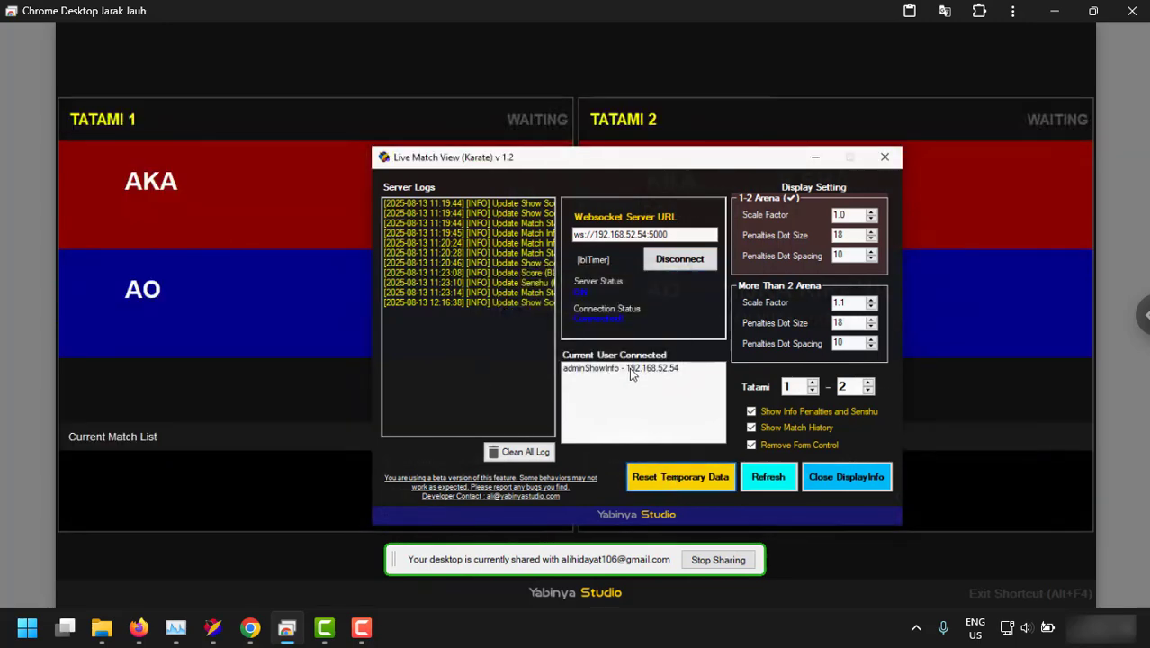
Raise the Tatami end to 5 and restart DisplayInfo to show Tatami 1 to 5.
{"action": "left_click", "coordinate": [868, 383]}
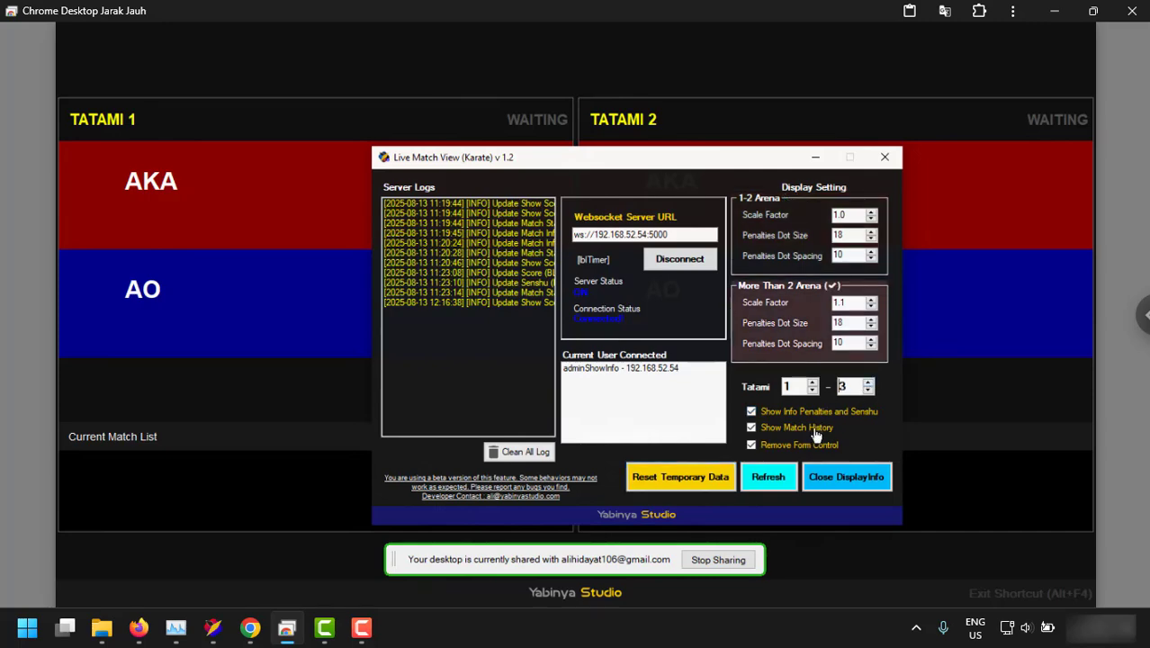
{"action": "left_click", "coordinate": [826, 490]}
{"action": "left_click", "coordinate": [826, 490]}
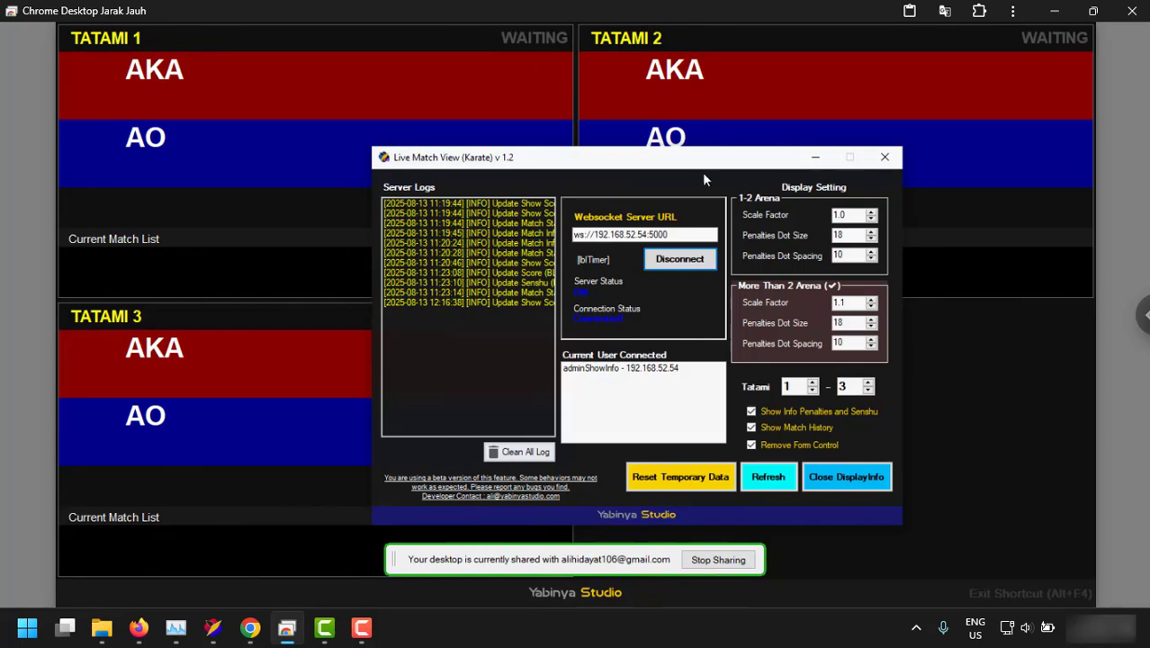
{"action": "left_click_drag", "start_coordinate": [679, 188], "coordinate": [699, 145]}
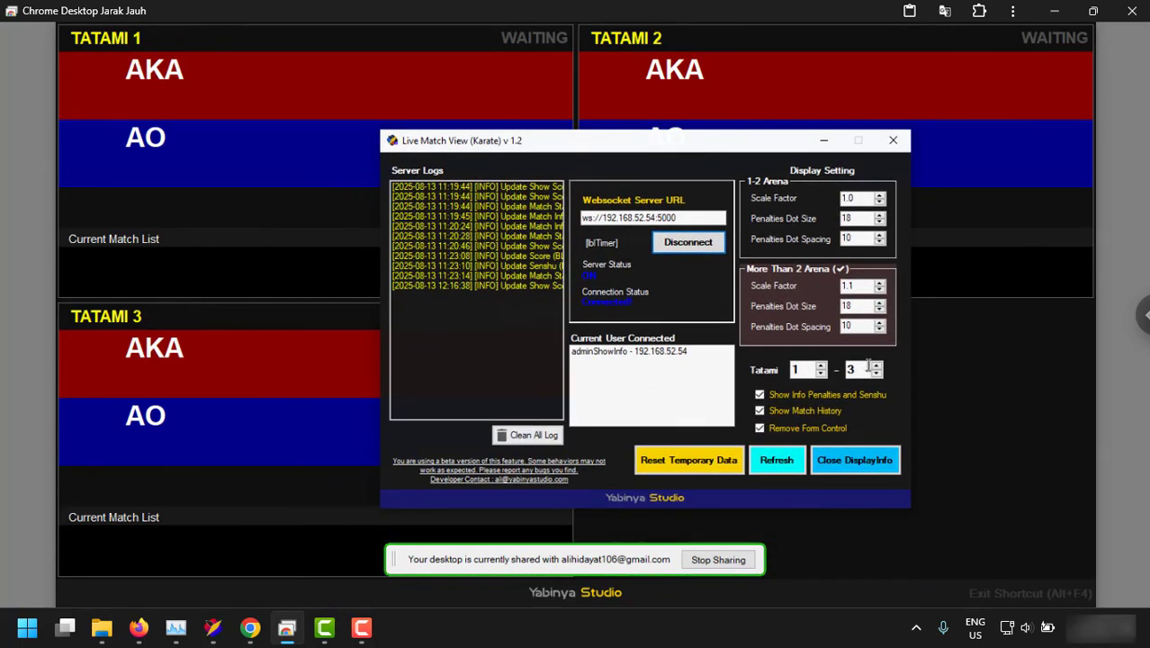
{"action": "left_click", "coordinate": [875, 366]}
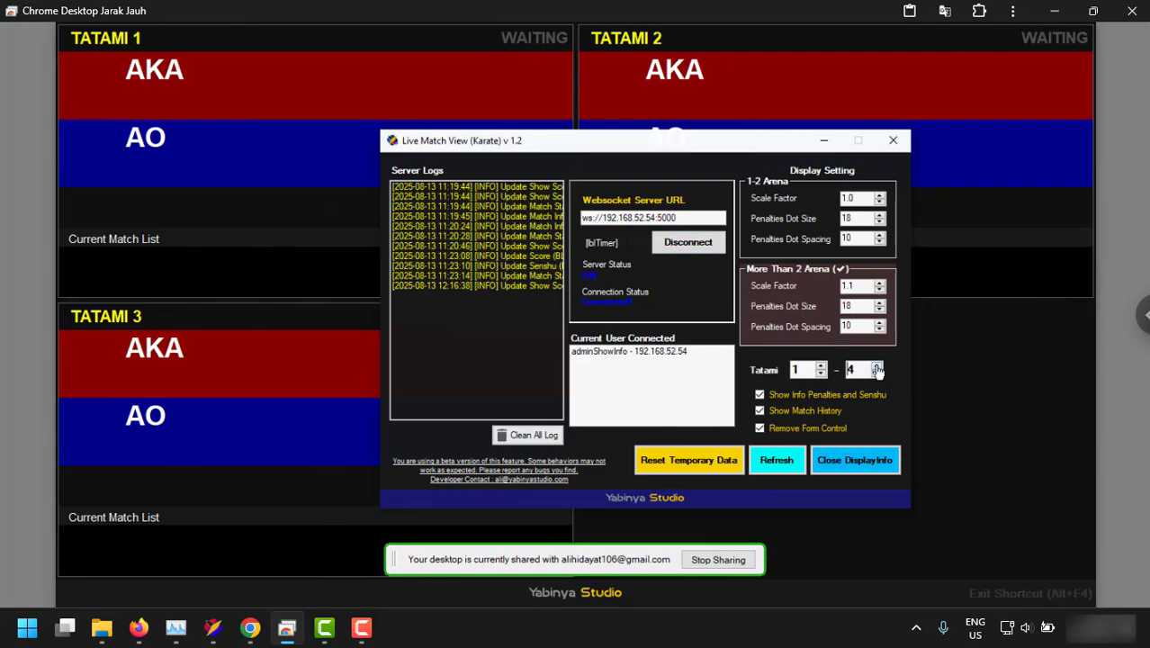
{"action": "left_click", "coordinate": [851, 463]}
{"action": "left_click", "coordinate": [850, 462]}
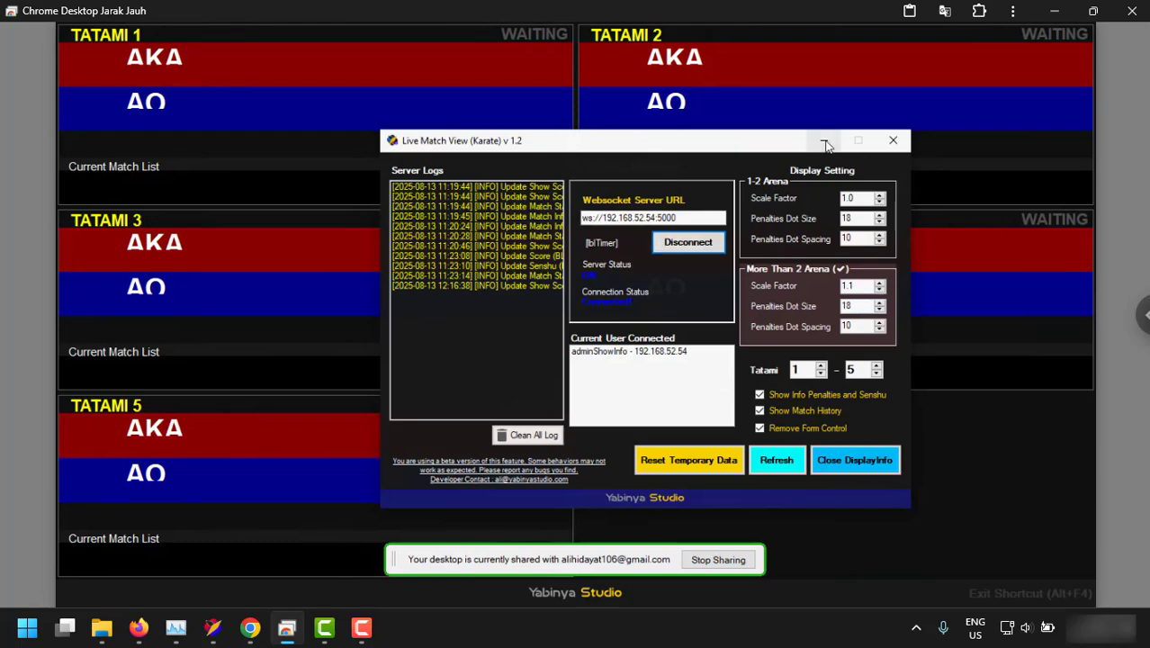
{"action": "left_click", "coordinate": [823, 140]}
{"action": "left_click_drag", "start_coordinate": [580, 628], "coordinate": [775, 148]}
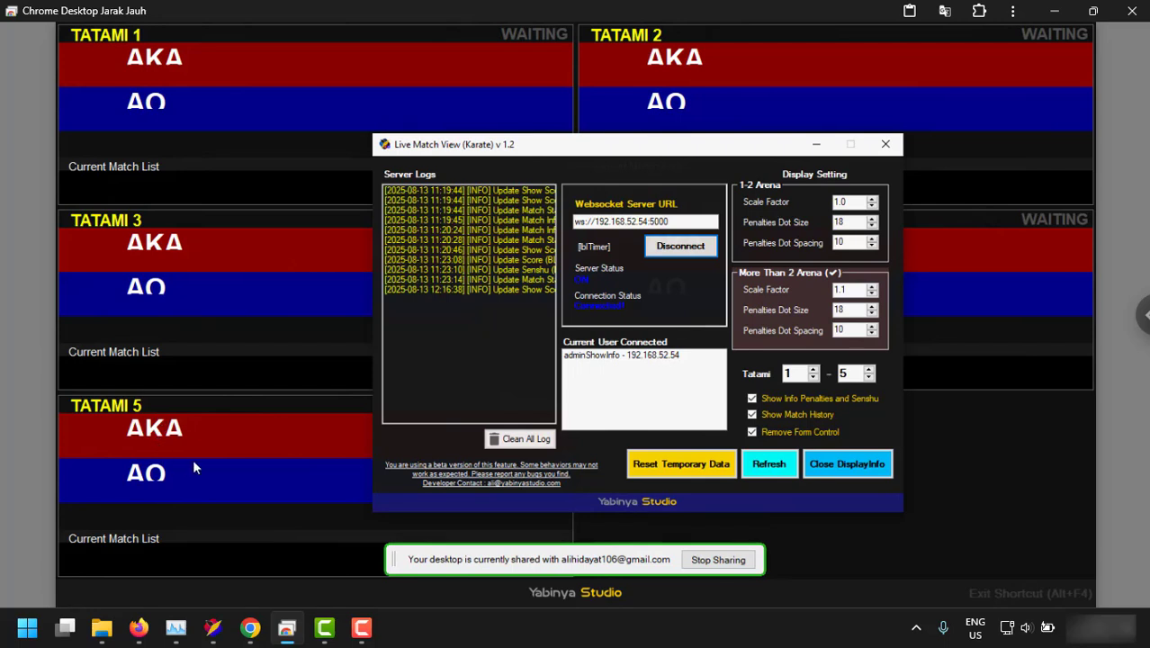
Set More Than 2 Arena Scale Factor to 0.8.
{"action": "left_click", "coordinate": [873, 294]}
{"action": "left_click", "coordinate": [872, 288]}
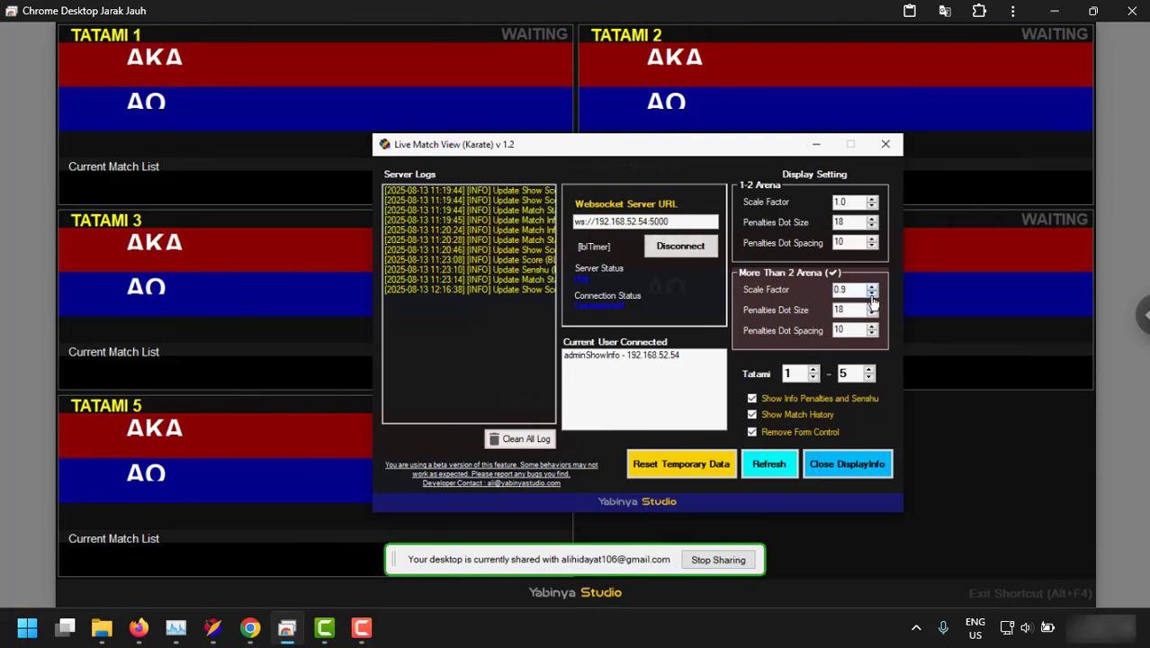
{"action": "left_click", "coordinate": [872, 296]}
Restart DisplayInfo to apply the 0.8 scale factor.
{"action": "left_click", "coordinate": [847, 464]}
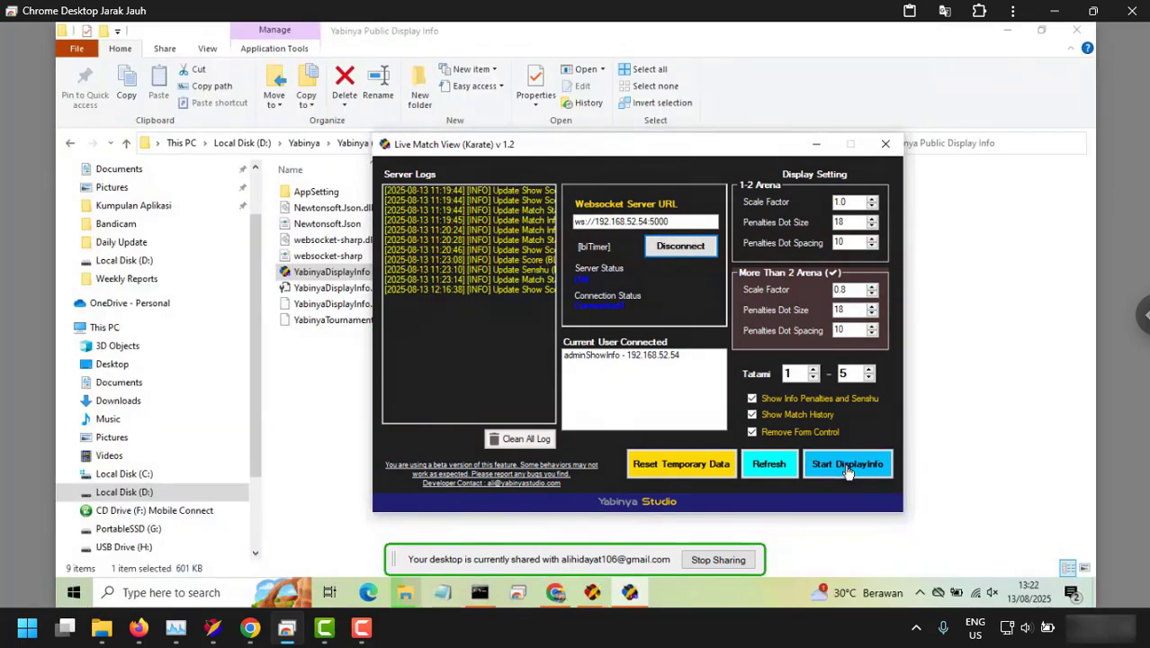
{"action": "left_click", "coordinate": [847, 466]}
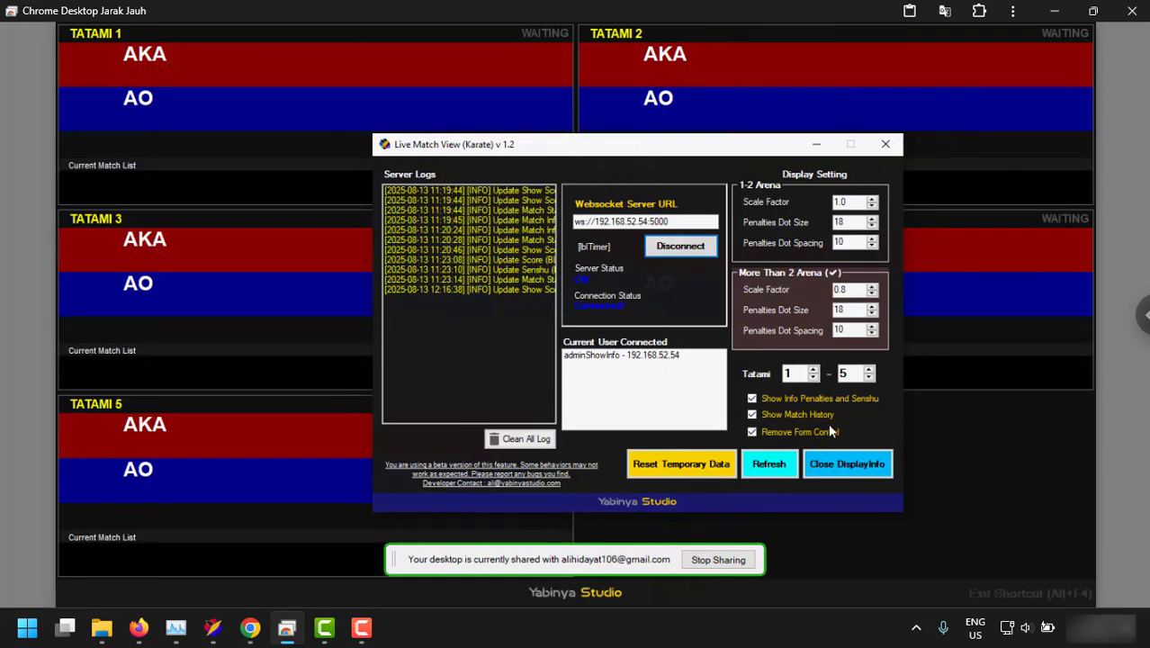
{"action": "left_click_drag", "start_coordinate": [636, 142], "coordinate": [660, 209]}
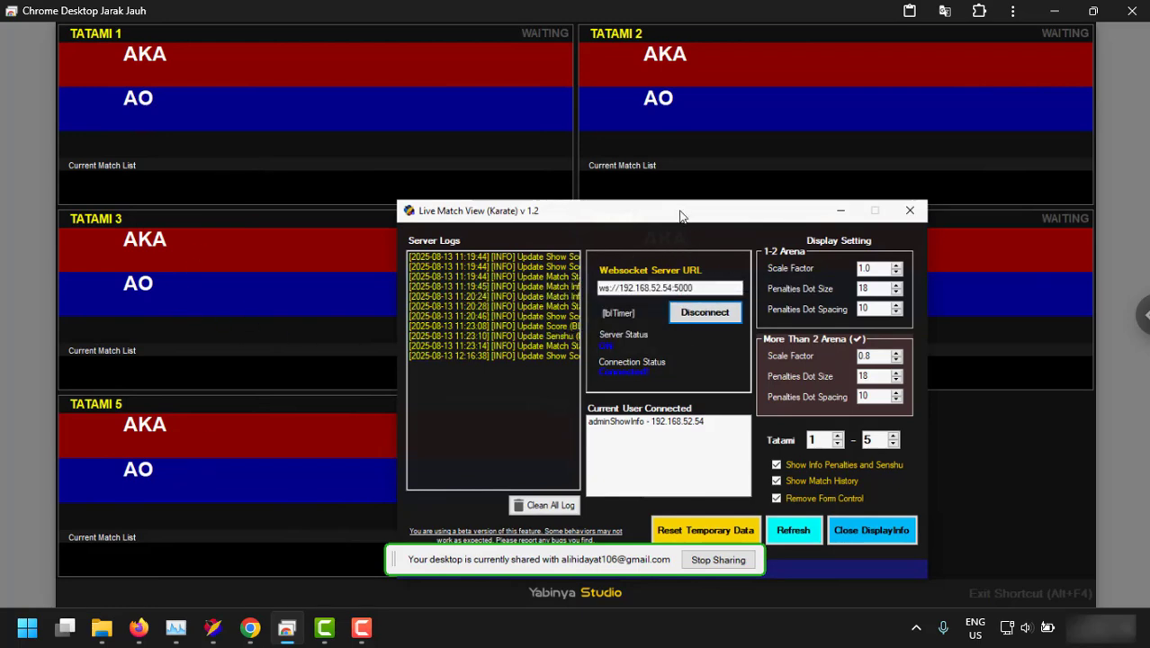
{"action": "left_click_drag", "start_coordinate": [680, 216], "coordinate": [632, 167]}
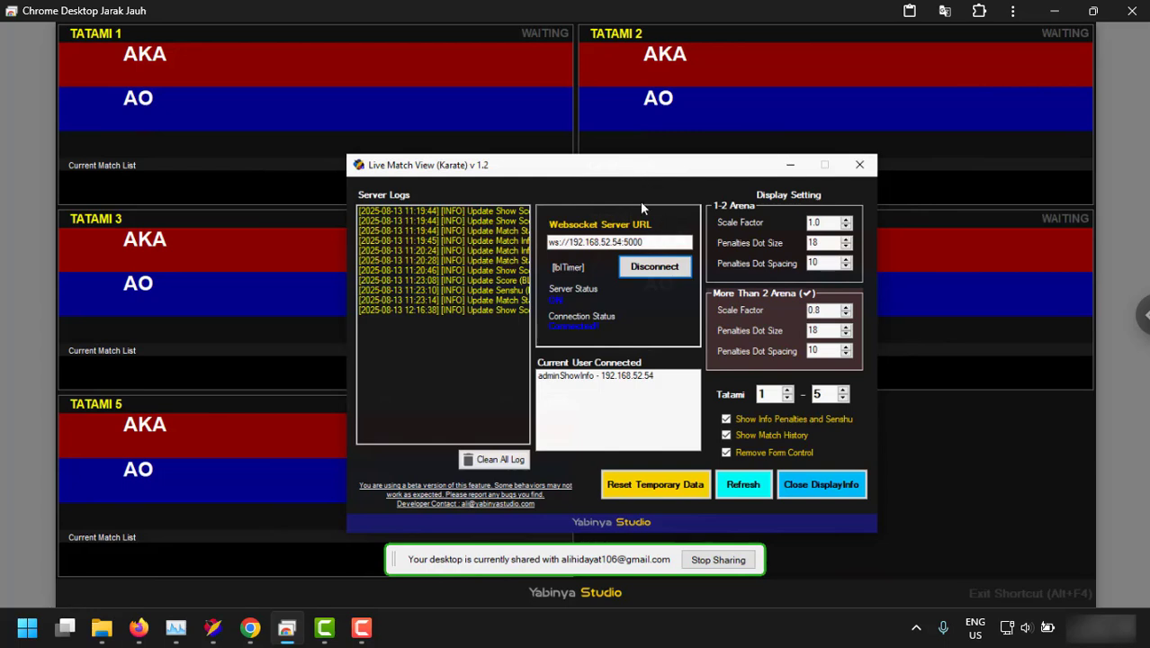
Change the Tatami end to 2, restart DisplayInfo, and minimize the settings dialog.
{"action": "left_click_drag", "start_coordinate": [823, 395], "coordinate": [800, 400]}
{"action": "type", "text": "2"}
{"action": "left_click", "coordinate": [803, 485]}
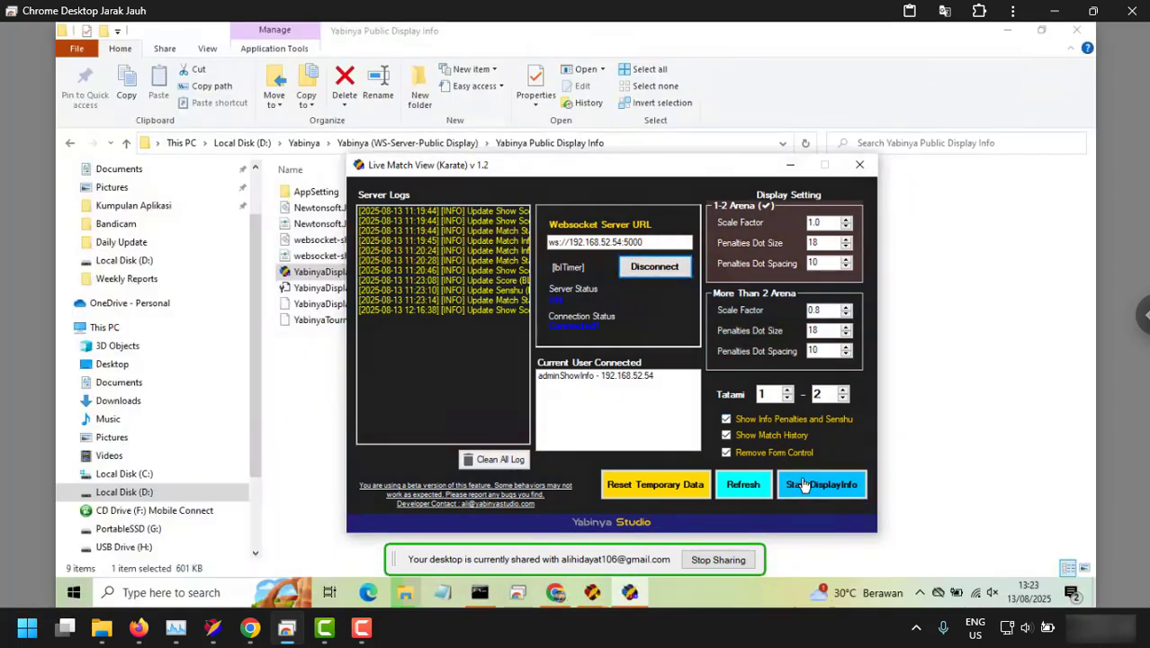
{"action": "left_click", "coordinate": [806, 484]}
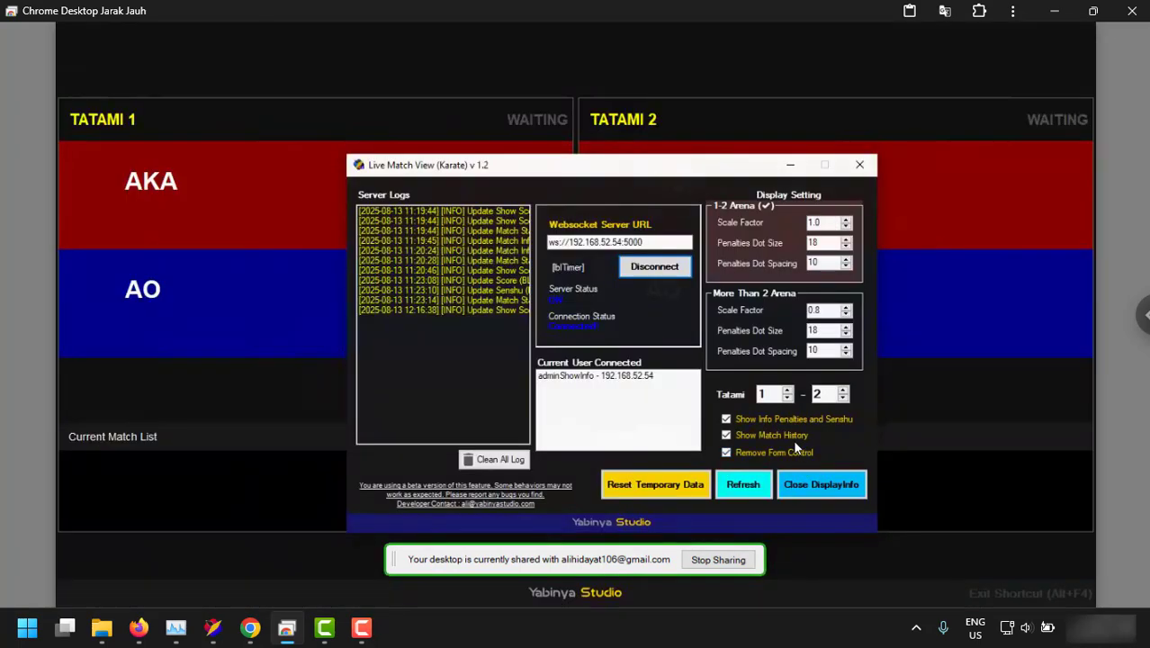
{"action": "left_click", "coordinate": [790, 166]}
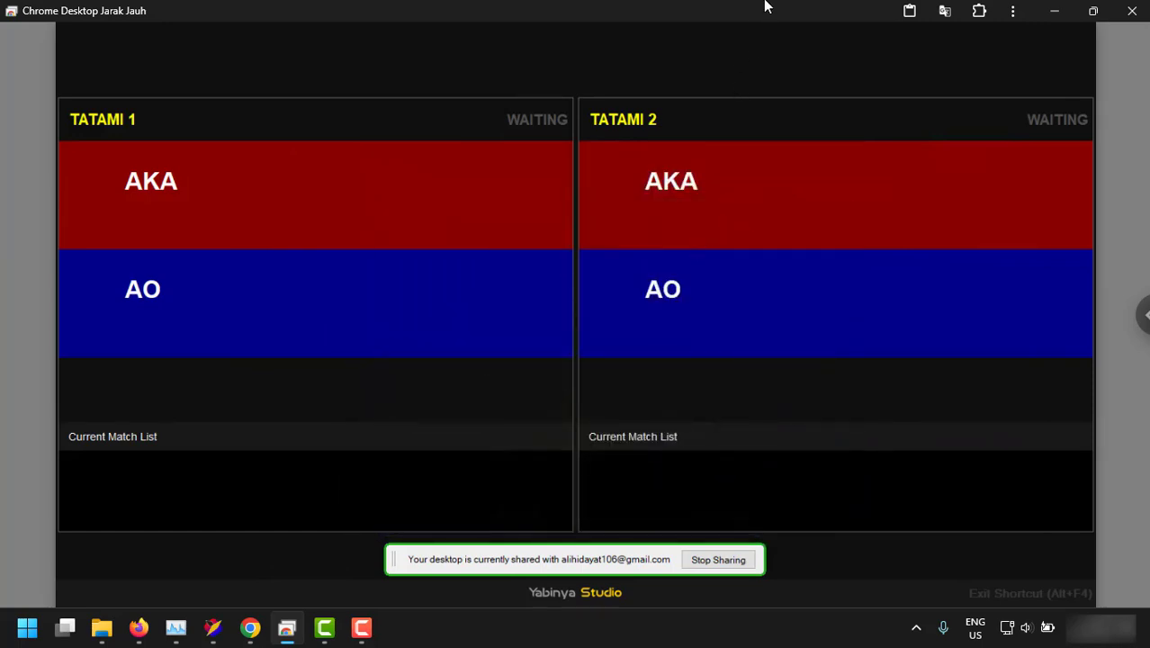
Shrink the remote desktop window and Save and Continue with MYSQL - Server DB selected.
{"action": "left_click_drag", "start_coordinate": [765, 7], "coordinate": [523, 25]}
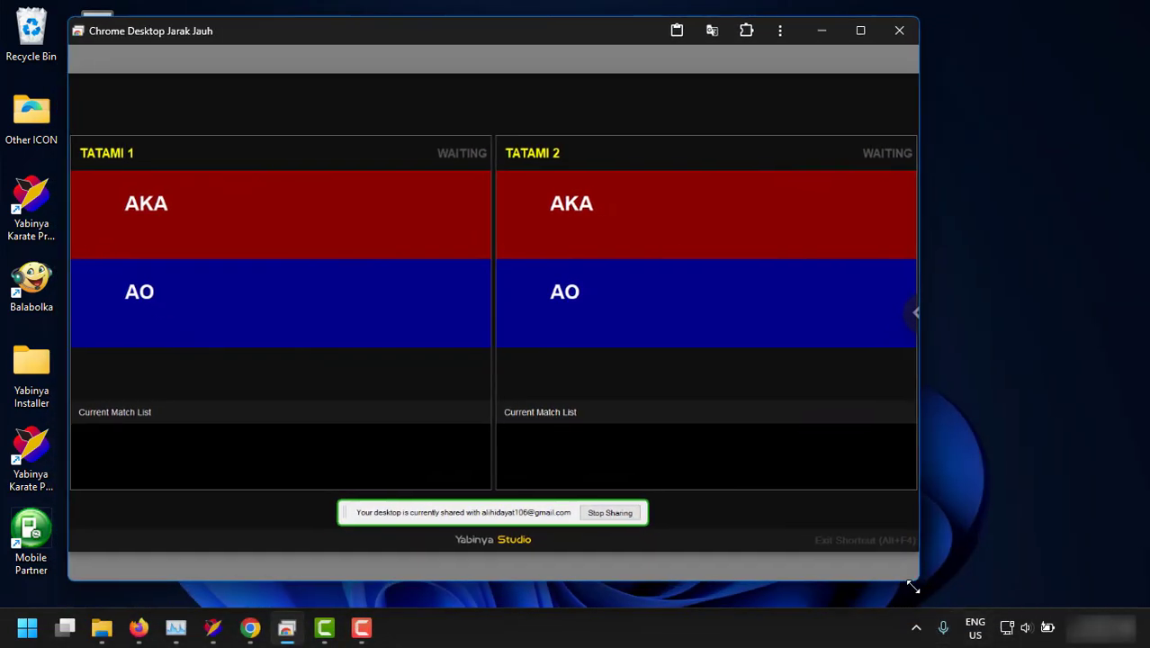
{"action": "left_click_drag", "start_coordinate": [919, 585], "coordinate": [489, 370]}
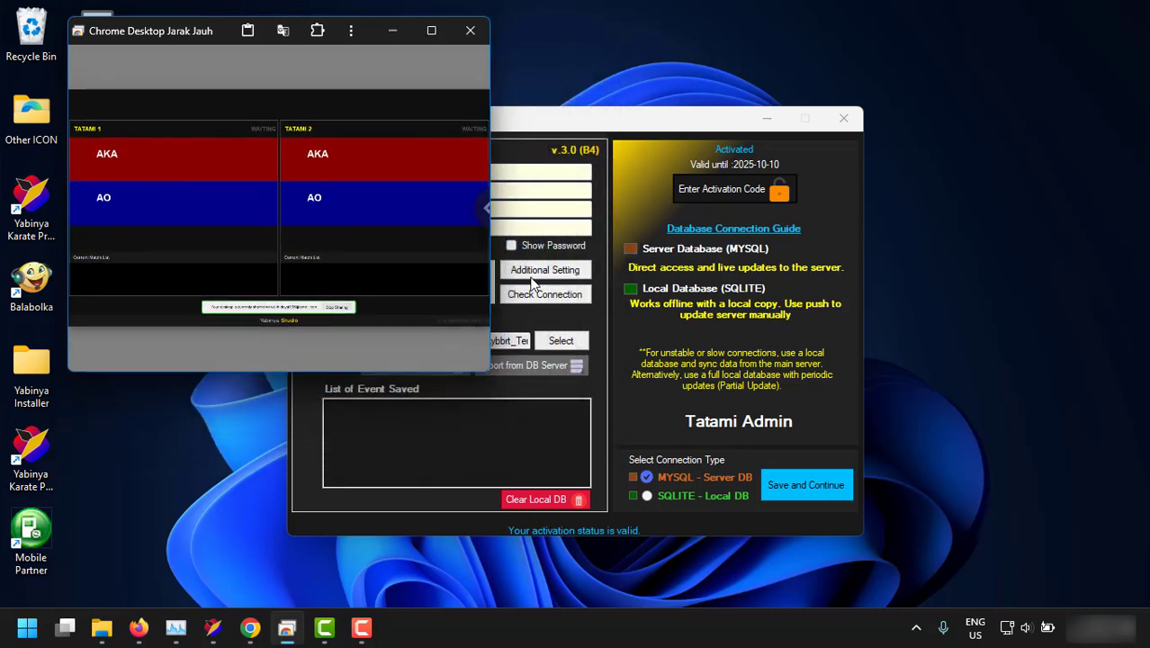
{"action": "left_click", "coordinate": [555, 120]}
{"action": "left_click_drag", "start_coordinate": [555, 120], "coordinate": [609, 139]}
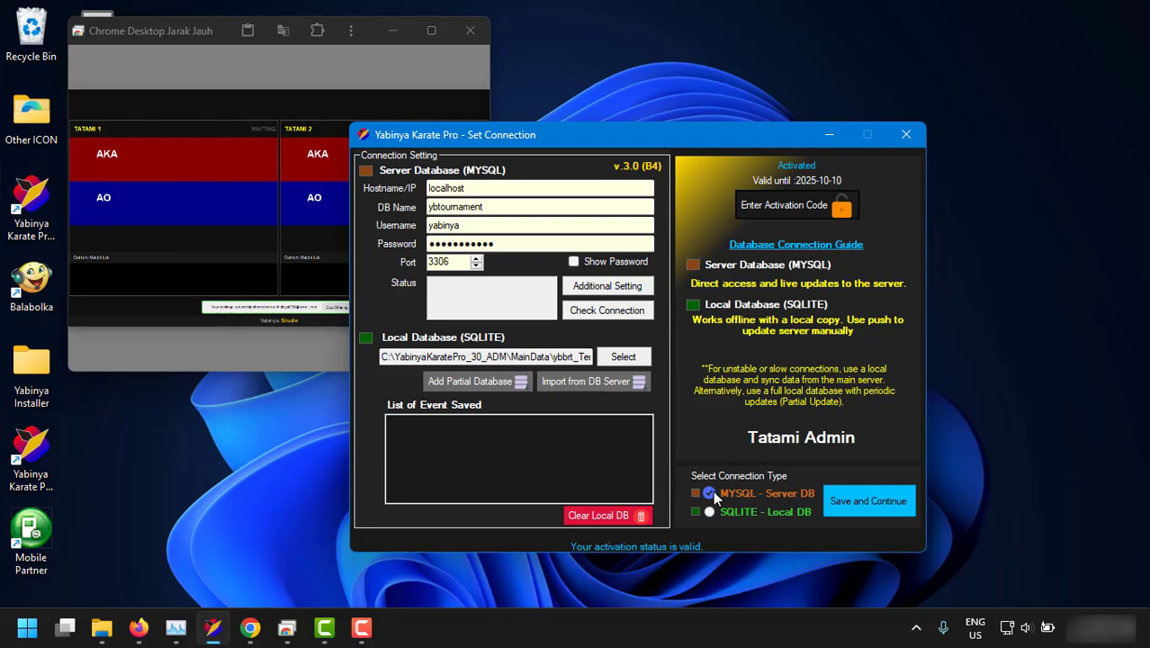
{"action": "left_click", "coordinate": [853, 509]}
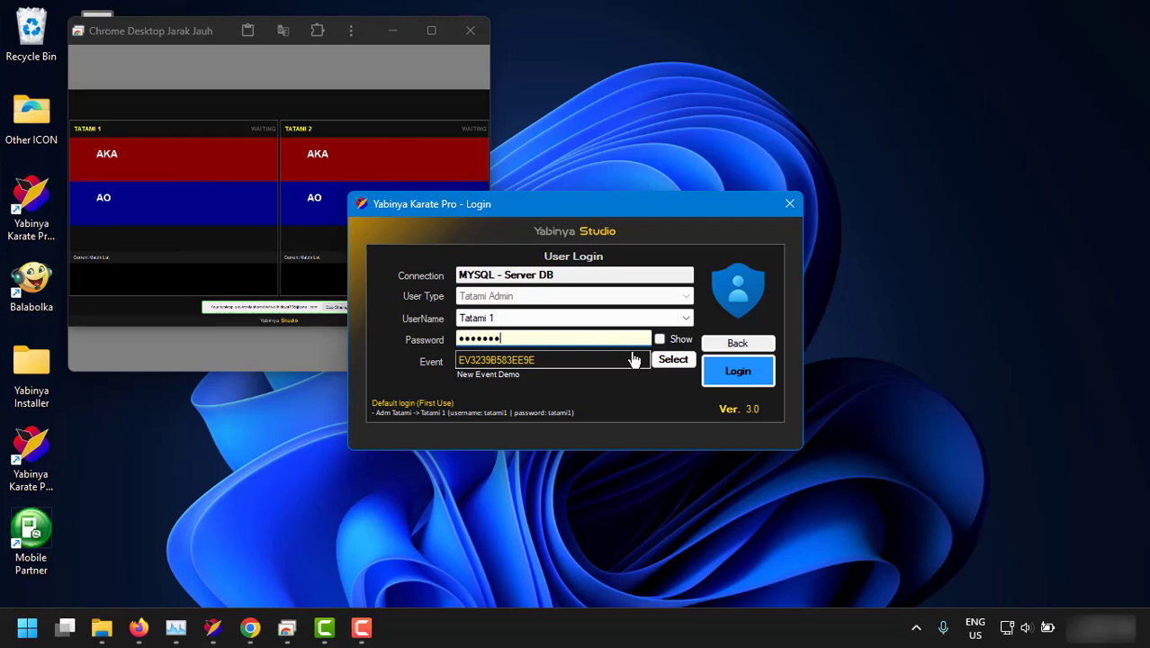
Pick the New Event Demo event, show the password, and log in as Tatami 1 admin.
{"action": "left_click", "coordinate": [675, 360]}
{"action": "scroll", "coordinate": [535, 405], "scroll_direction": "up", "scroll_amount": 2}
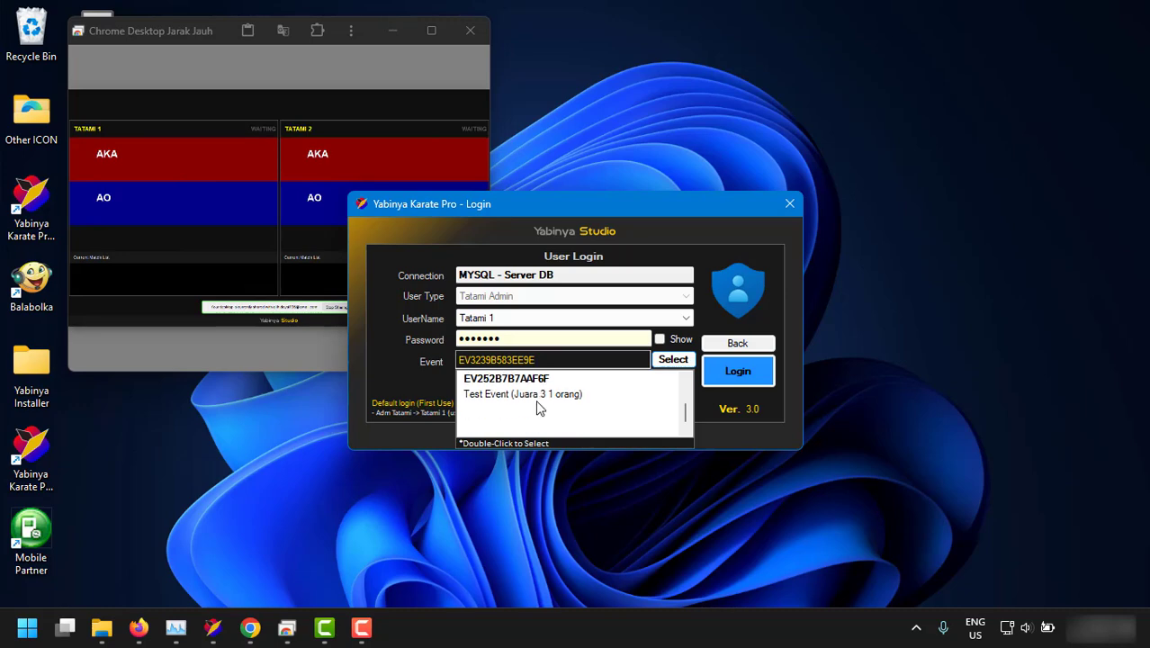
{"action": "double_click", "coordinate": [520, 390]}
{"action": "left_click", "coordinate": [659, 338]}
{"action": "left_click", "coordinate": [737, 372]}
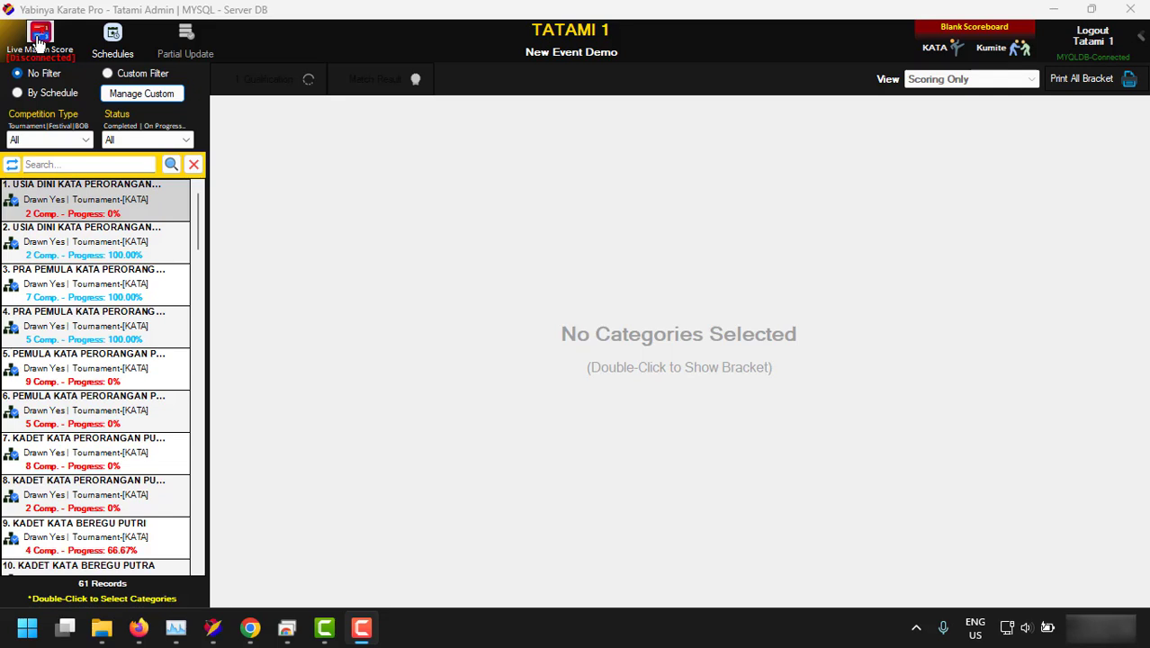
Switch on Live Match Score and select the port in the server address.
{"action": "left_click", "coordinate": [39, 40]}
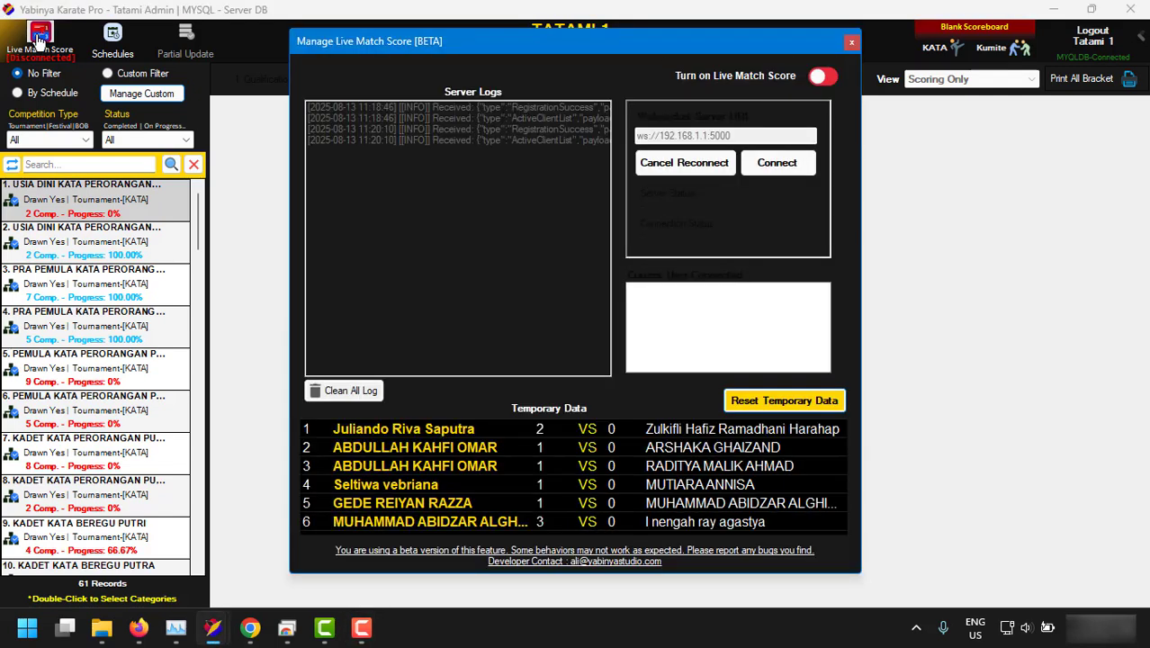
{"action": "left_click", "coordinate": [818, 81]}
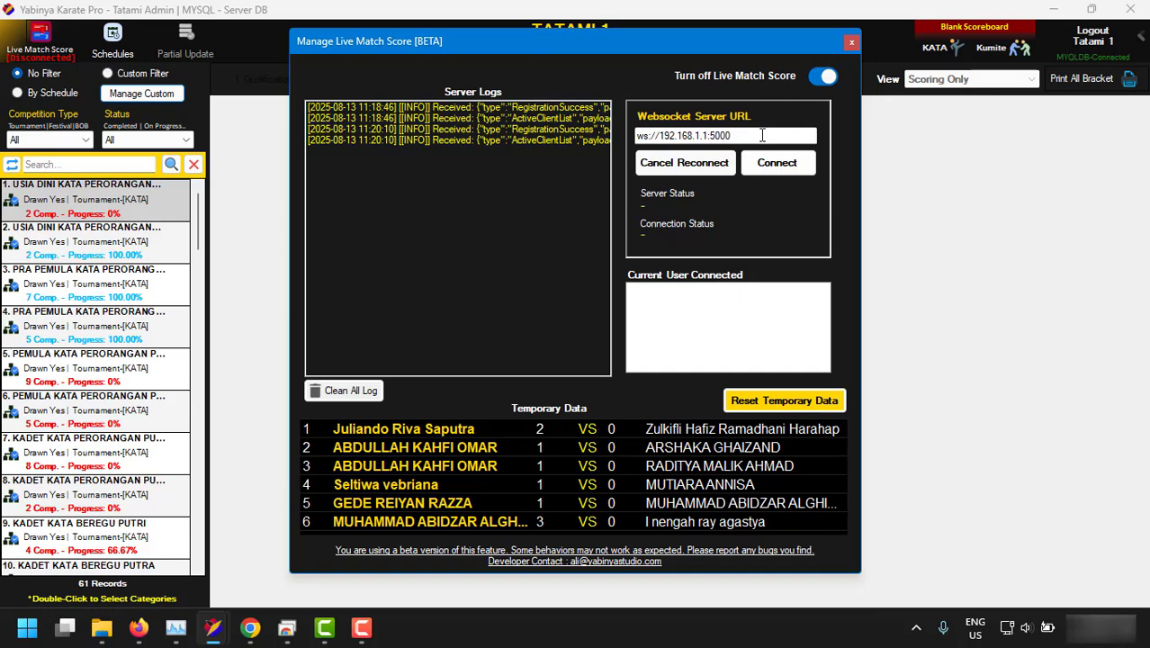
{"action": "left_click_drag", "start_coordinate": [730, 136], "coordinate": [641, 135]}
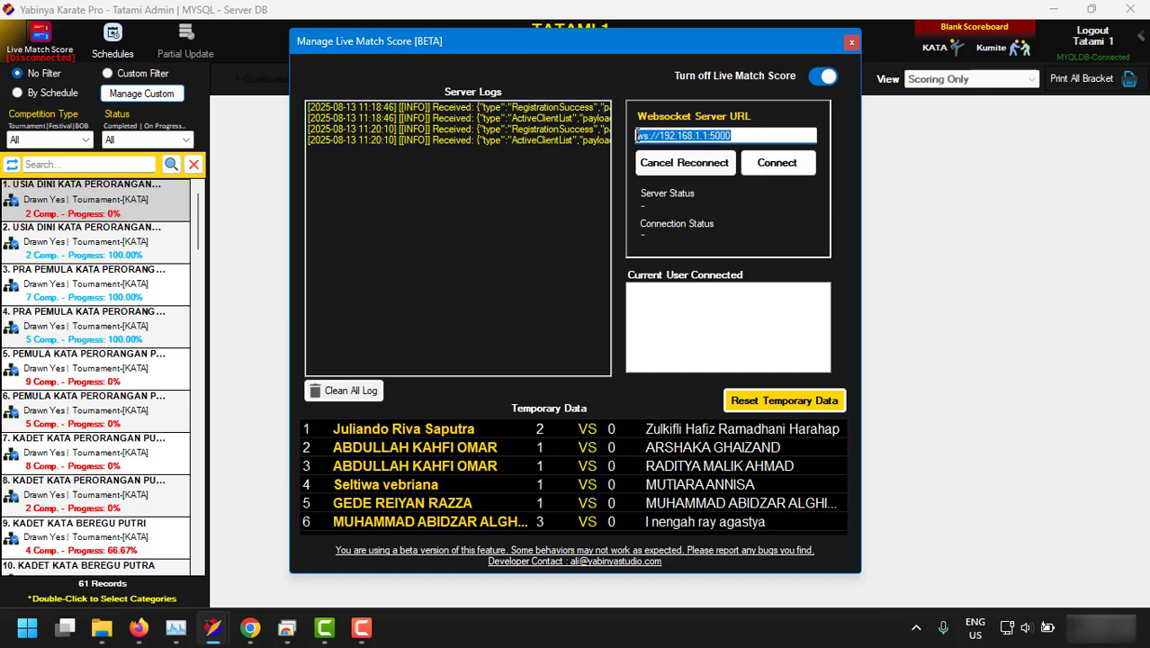
Maximize the remote desktop showing the websocket server at 192.168.52.54, port 8080.
{"action": "left_click", "coordinate": [287, 627]}
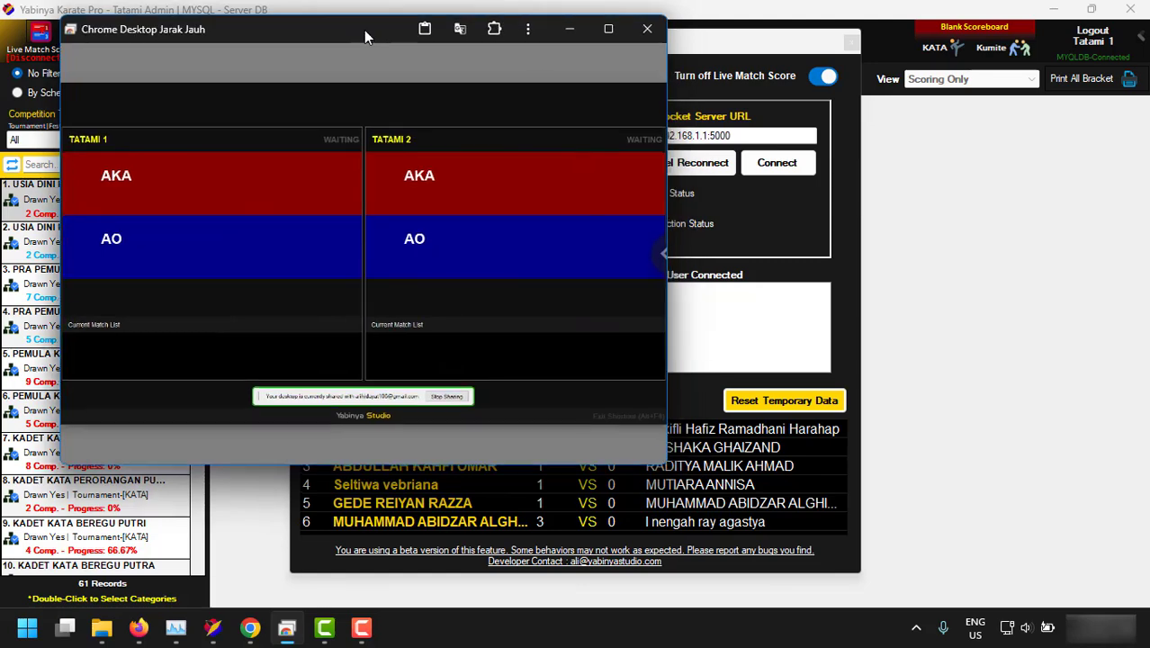
{"action": "left_click_drag", "start_coordinate": [366, 36], "coordinate": [312, 26]}
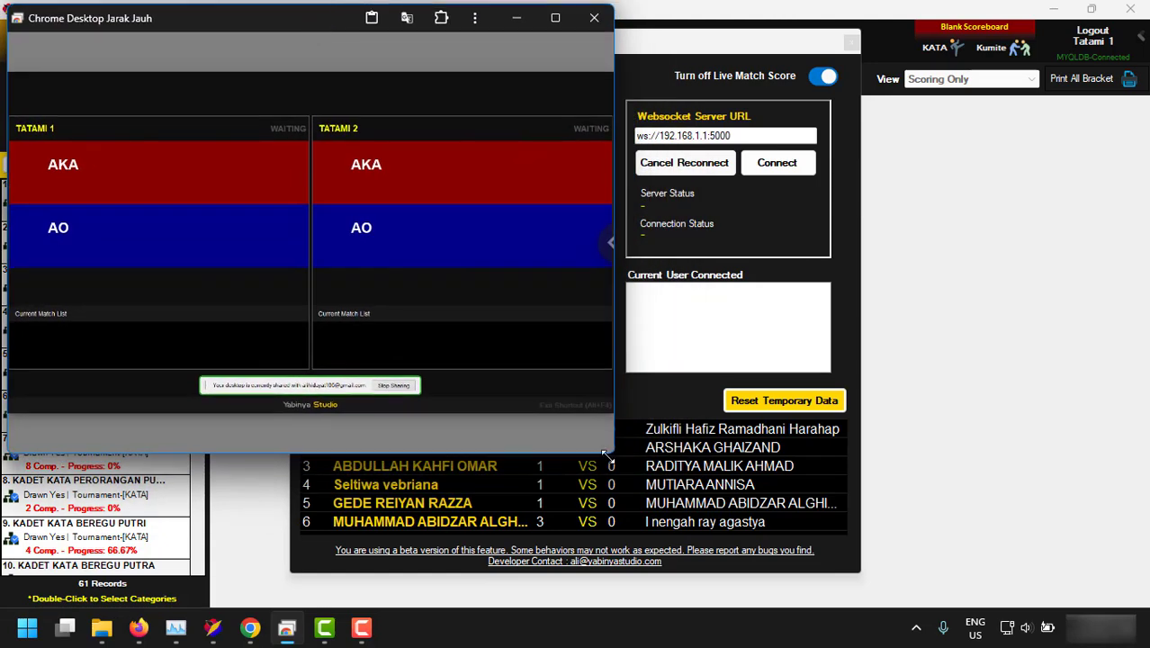
{"action": "key", "text": "super+Up"}
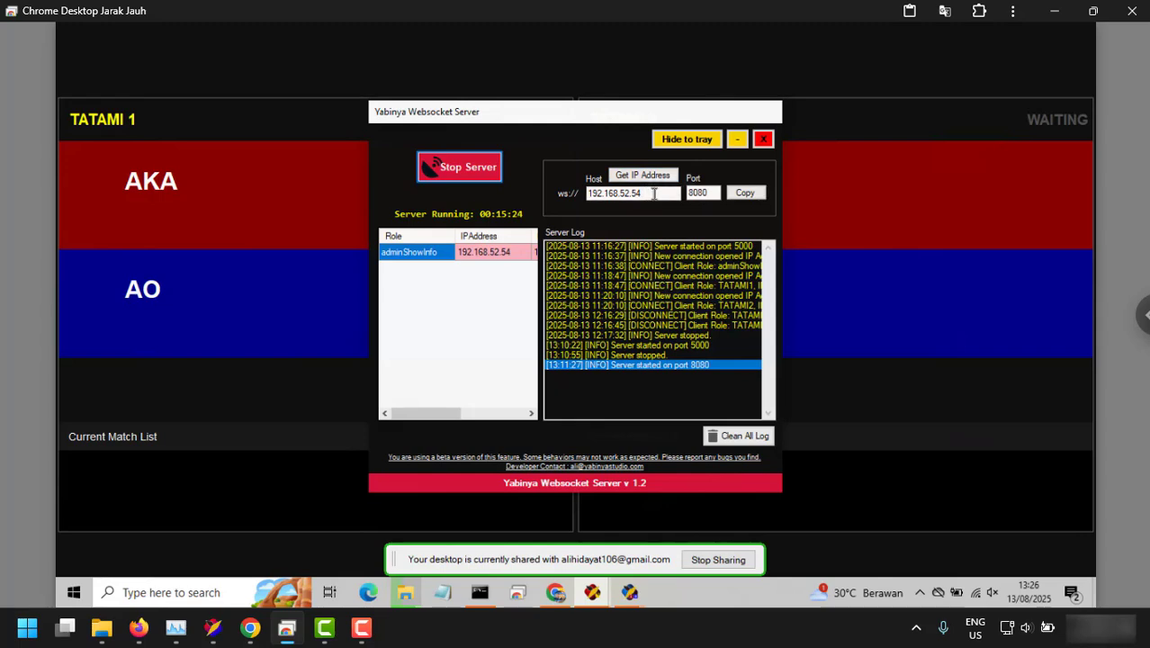
Change the Websocket Server URL to ws://192.168.52.54:5000 and connect.
{"action": "left_click_drag", "start_coordinate": [653, 193], "coordinate": [591, 193]}
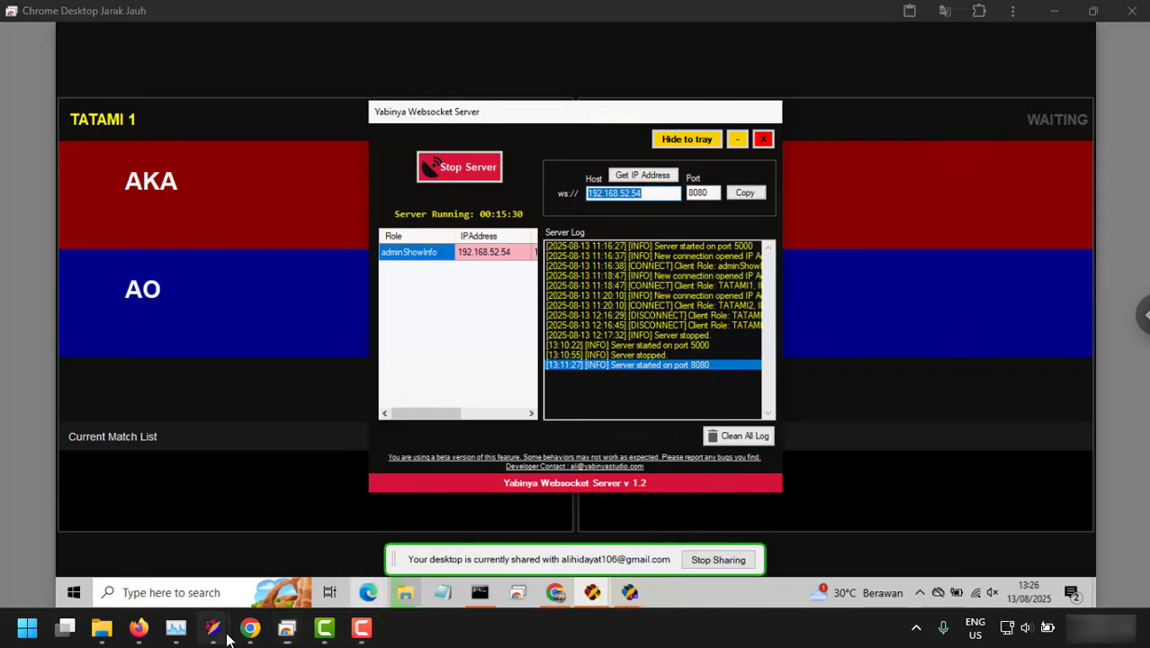
{"action": "mouse_move", "coordinate": [212, 627]}
{"action": "left_click", "coordinate": [310, 535]}
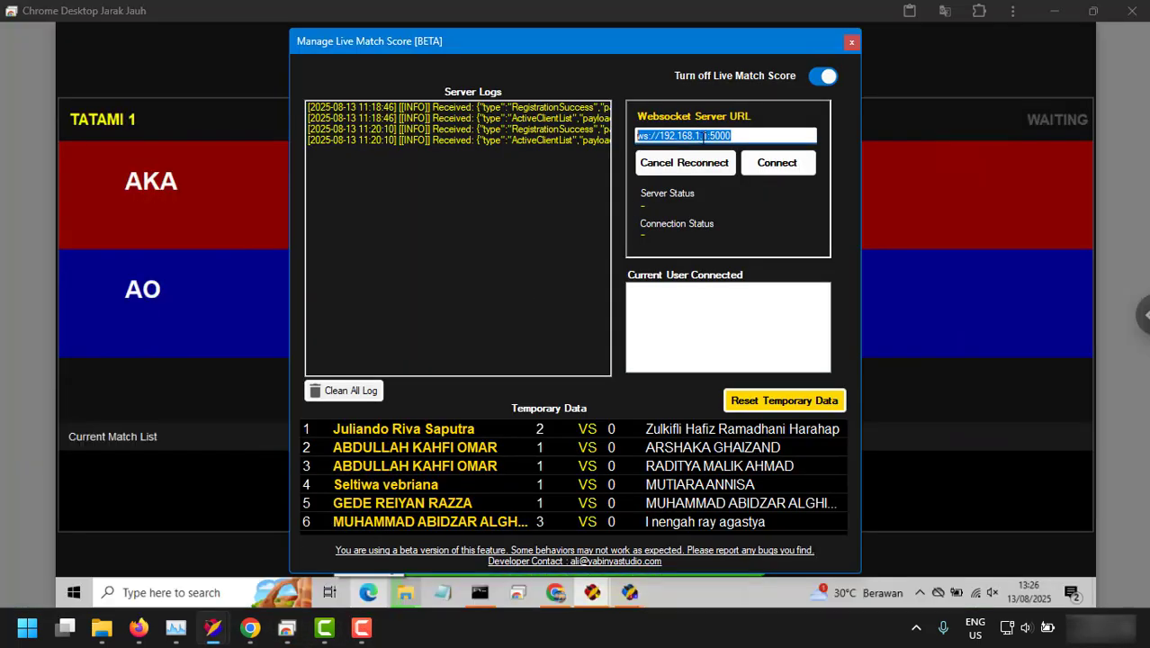
{"action": "left_click", "coordinate": [703, 135]}
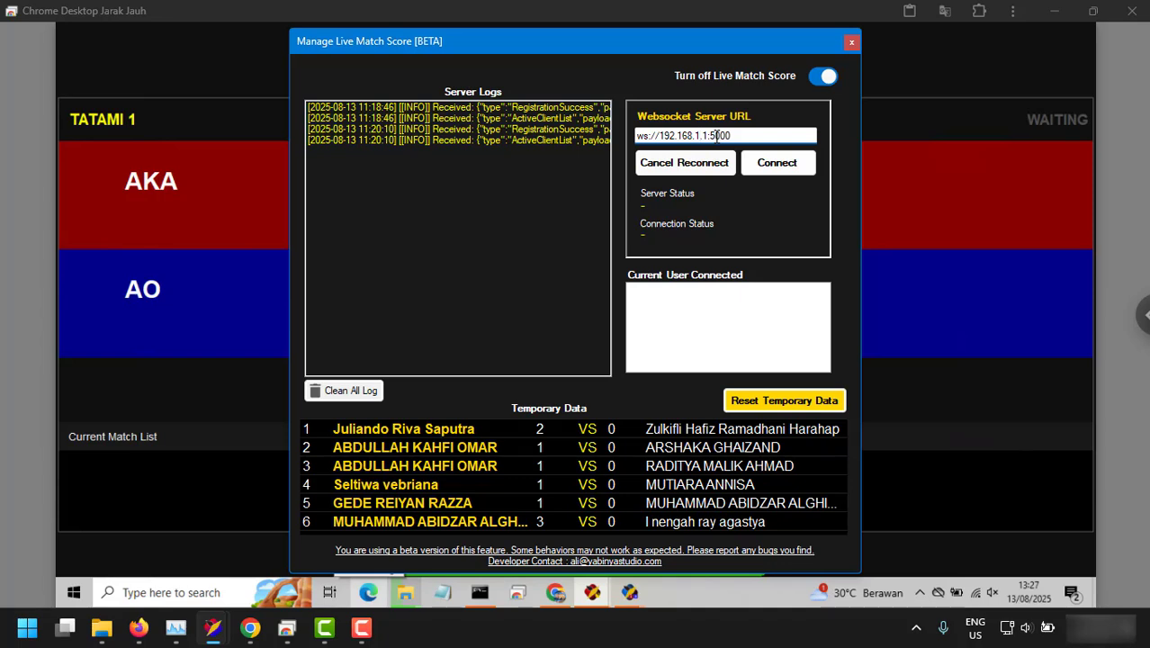
{"action": "key", "text": "BackSpace"}
{"action": "type", "text": "52"}
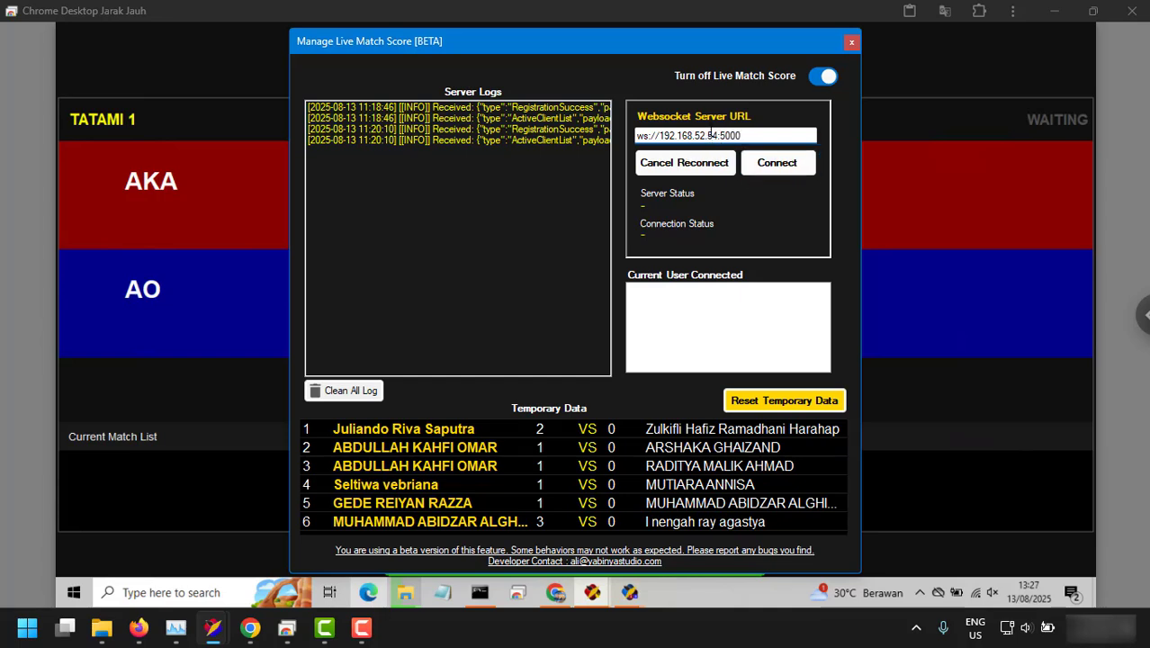
{"action": "left_click", "coordinate": [770, 164]}
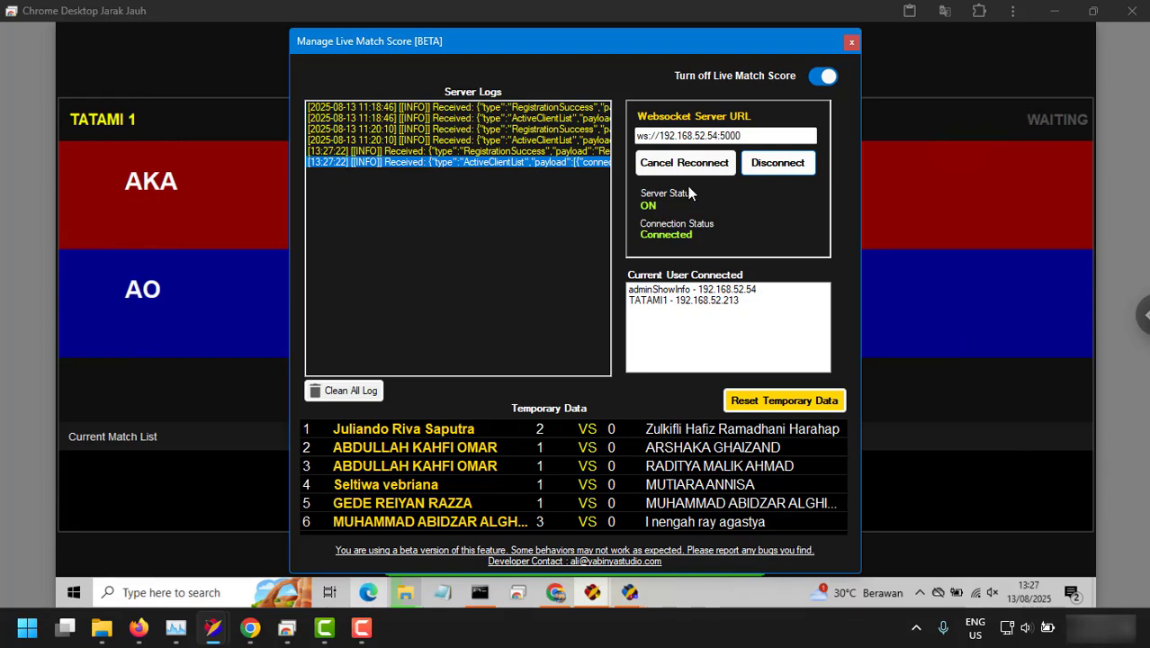
Close the score manager, hide the websocket server to tray, and resize the remote desktop window.
{"action": "key", "text": "alt+F4"}
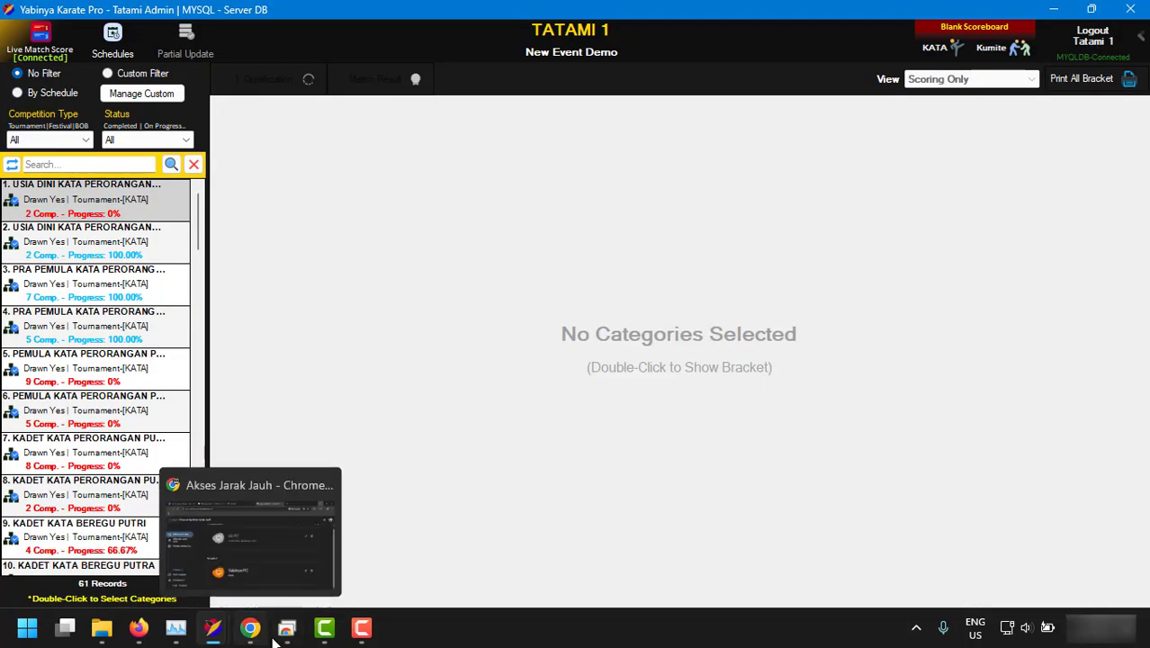
{"action": "left_click", "coordinate": [286, 627]}
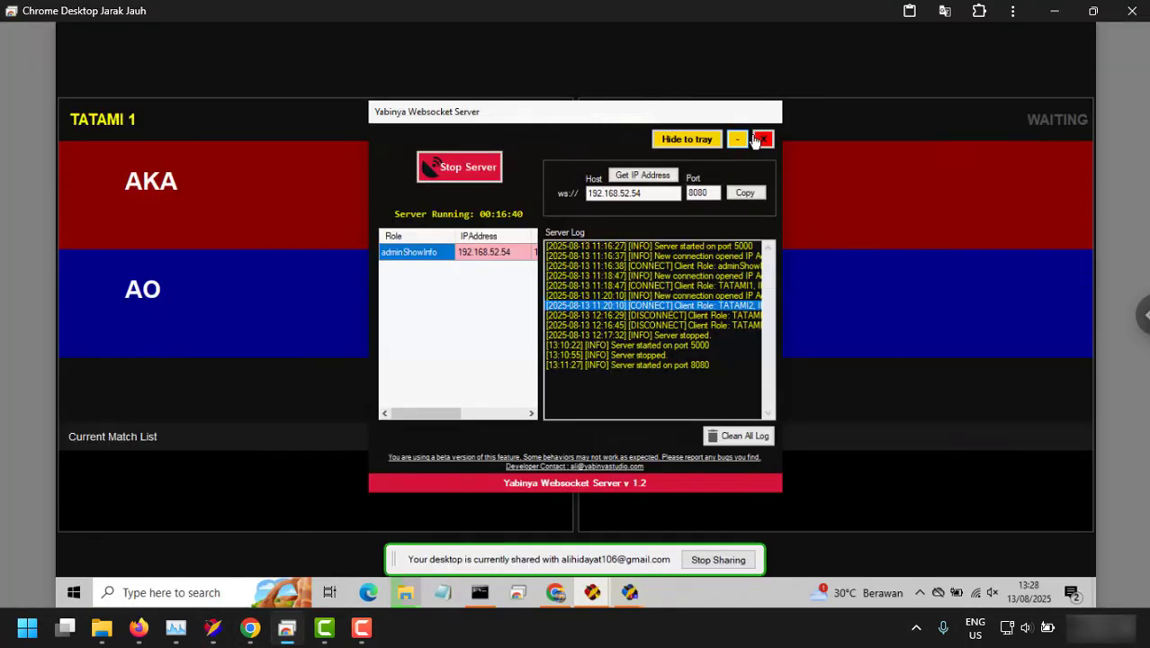
{"action": "left_click", "coordinate": [685, 140]}
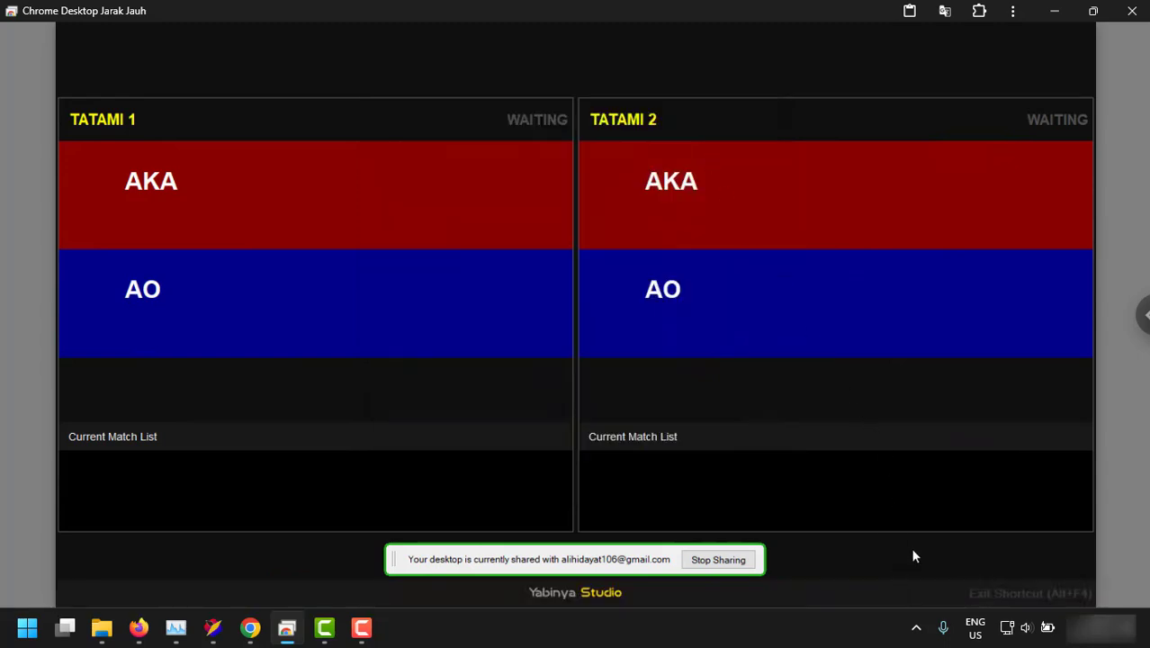
{"action": "left_click_drag", "start_coordinate": [859, 13], "coordinate": [489, 72]}
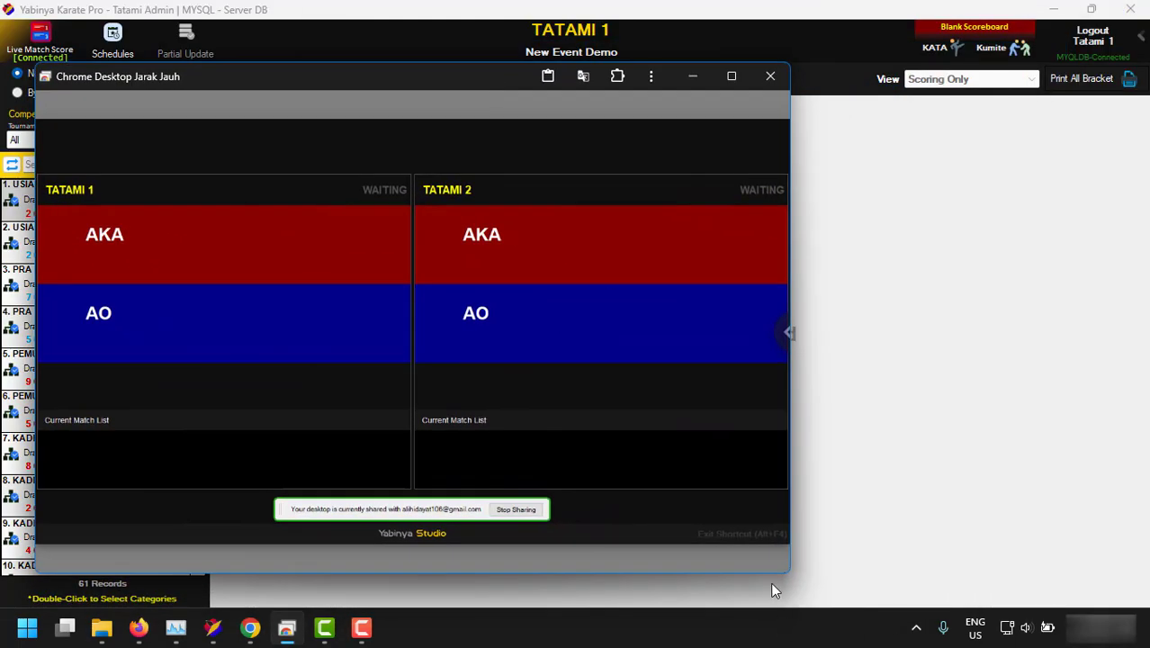
{"action": "left_click_drag", "start_coordinate": [785, 576], "coordinate": [893, 538]}
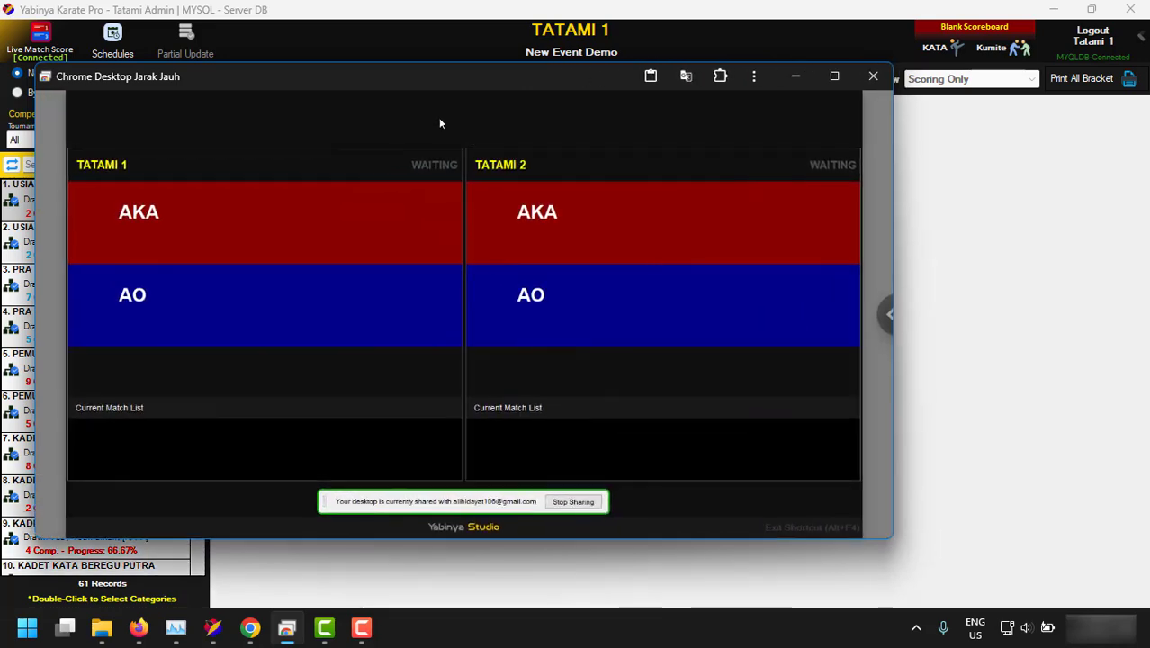
{"action": "left_click_drag", "start_coordinate": [553, 76], "coordinate": [544, 85]}
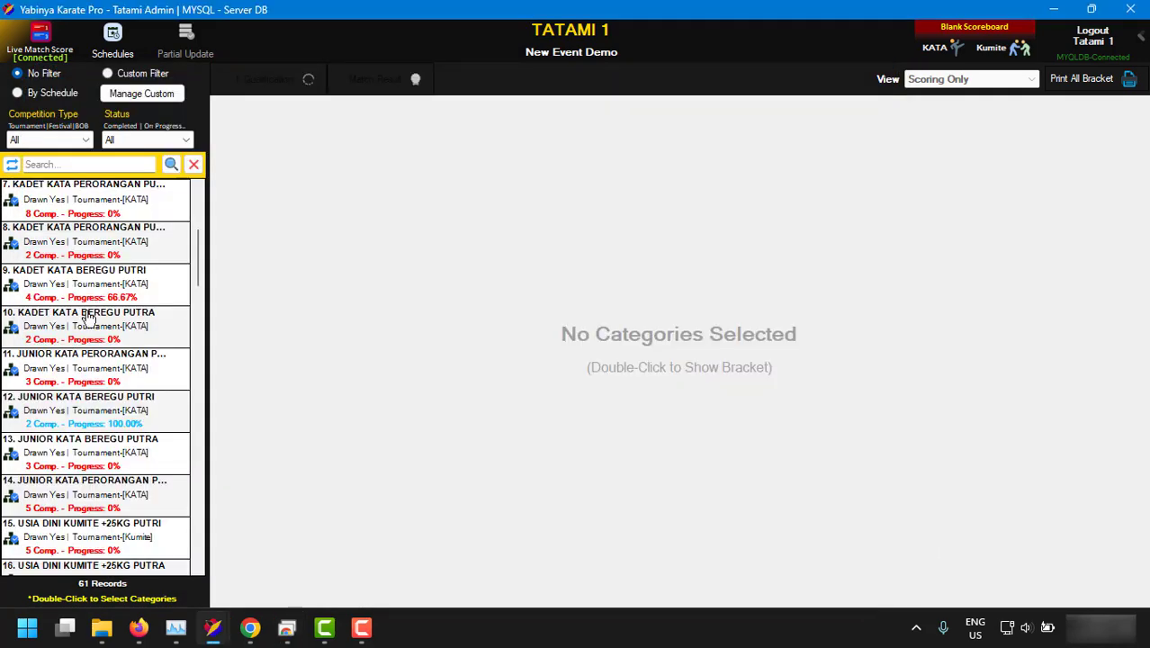
Load the USIA DINI KUMITE +25KG PUTRI bracket and open match 1's kumite control.
{"action": "scroll", "coordinate": [104, 306], "scroll_direction": "down", "scroll_amount": 3}
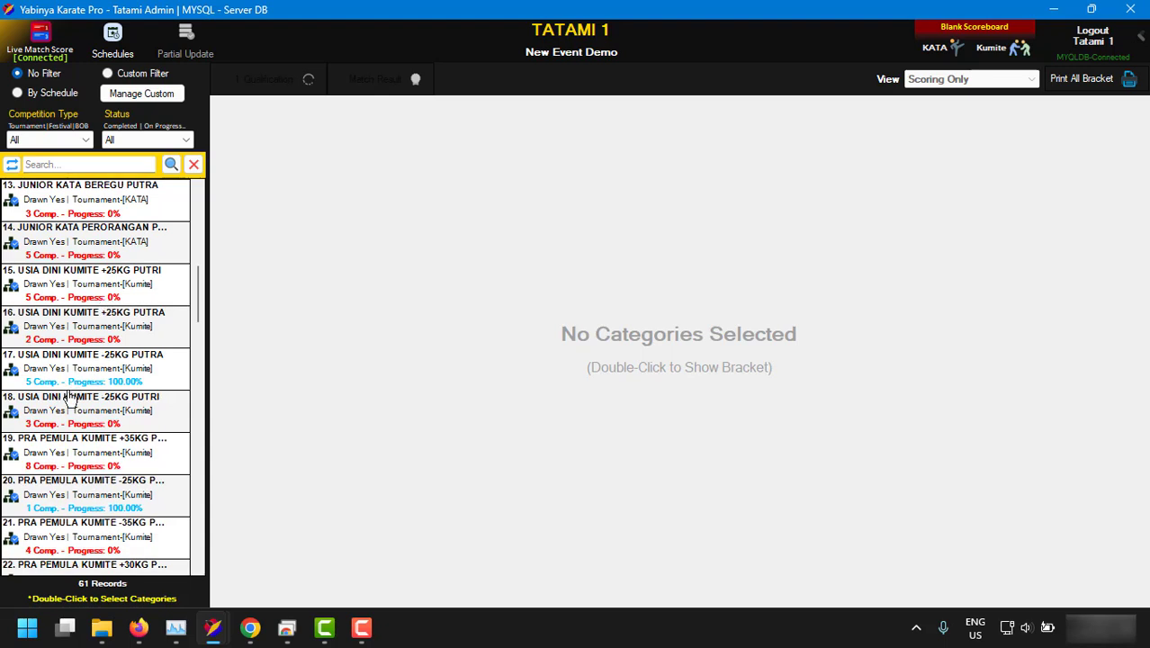
{"action": "scroll", "coordinate": [77, 331], "scroll_direction": "up", "scroll_amount": 2}
{"action": "scroll", "coordinate": [78, 331], "scroll_direction": "down", "scroll_amount": 2}
{"action": "double_click", "coordinate": [81, 283]}
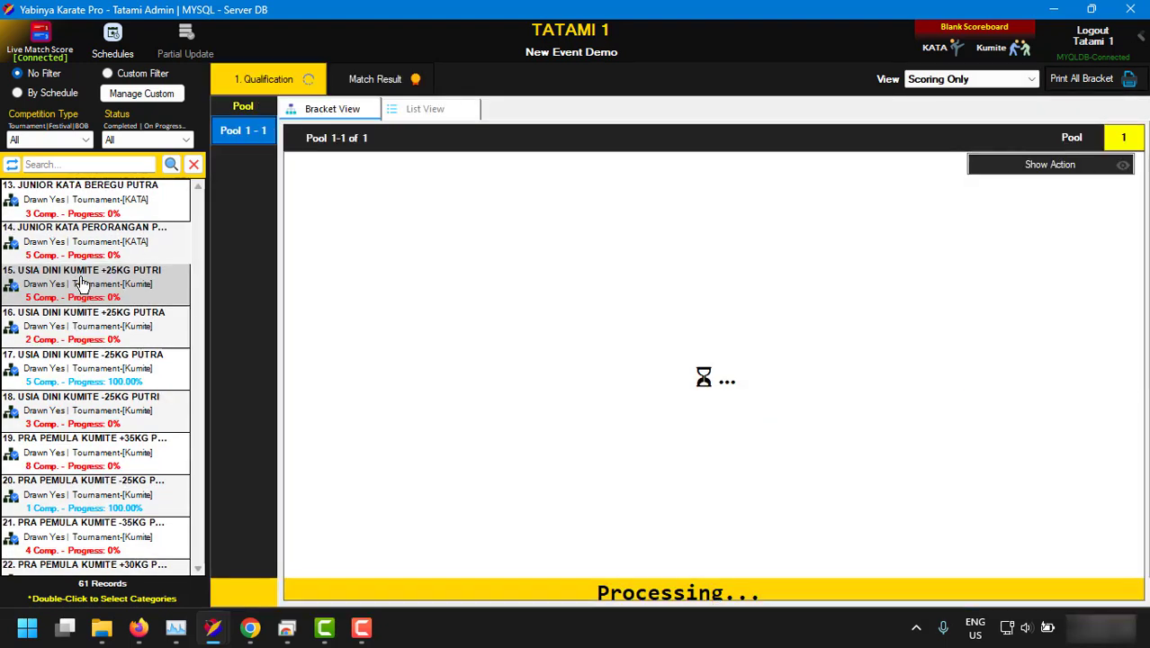
{"action": "scroll", "coordinate": [474, 347], "scroll_direction": "up", "scroll_amount": 3}
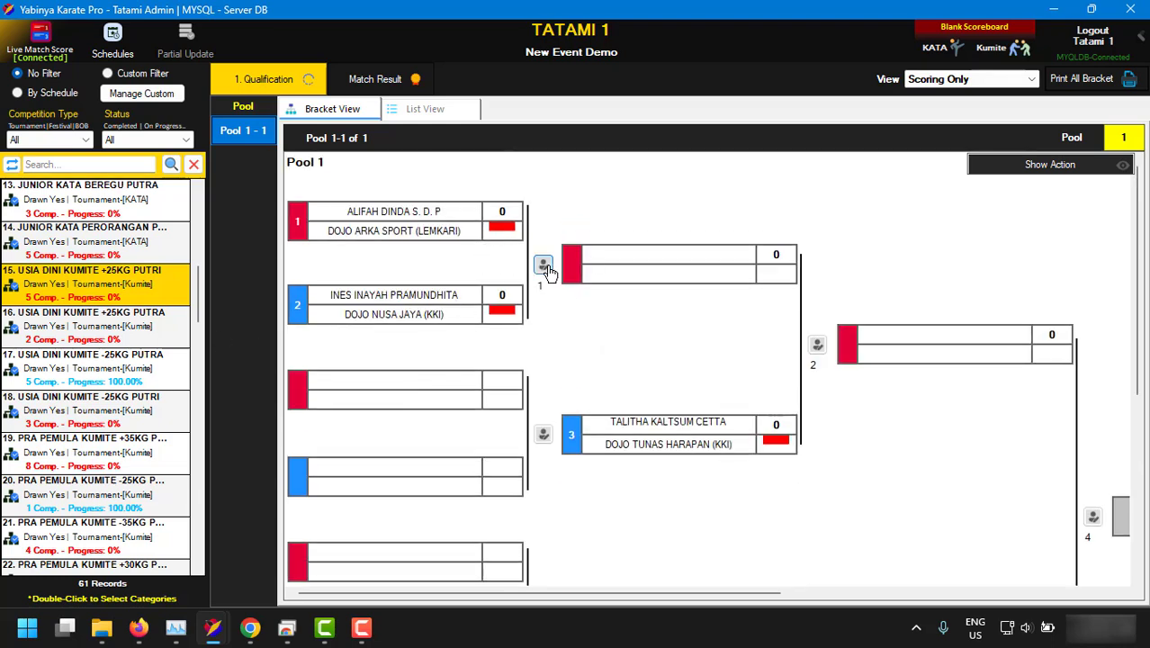
{"action": "left_click", "coordinate": [543, 265]}
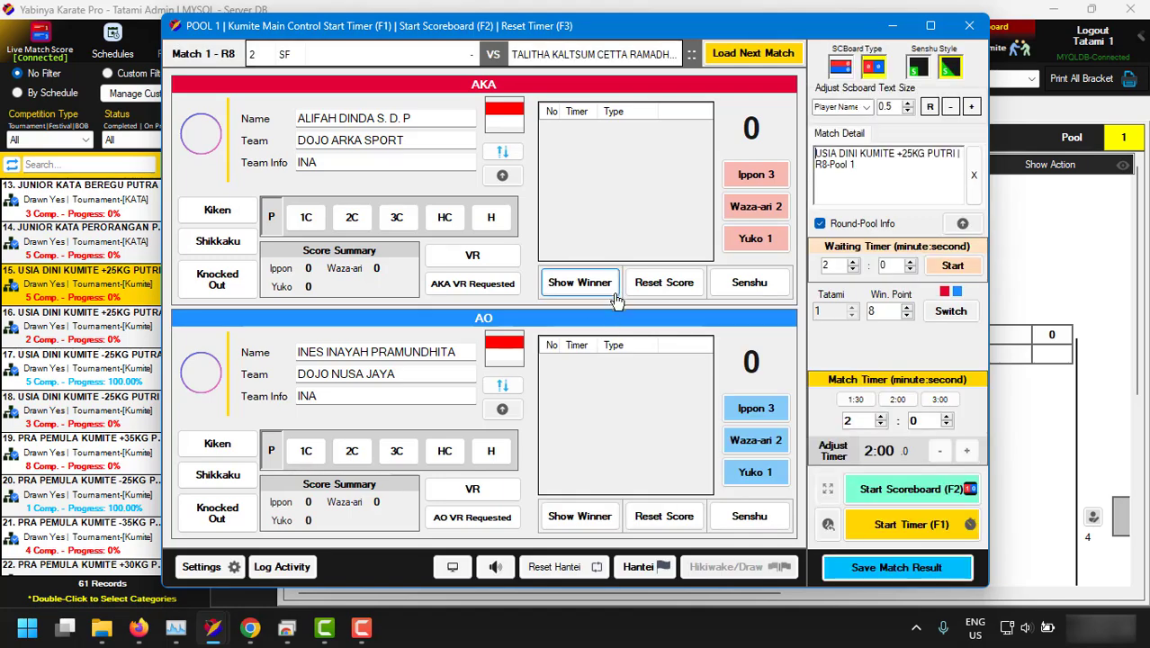
Place the remote scoreboard window beside the kumite control and start the match timer.
{"action": "left_click", "coordinate": [286, 635]}
{"action": "left_click_drag", "start_coordinate": [435, 101], "coordinate": [856, 150]}
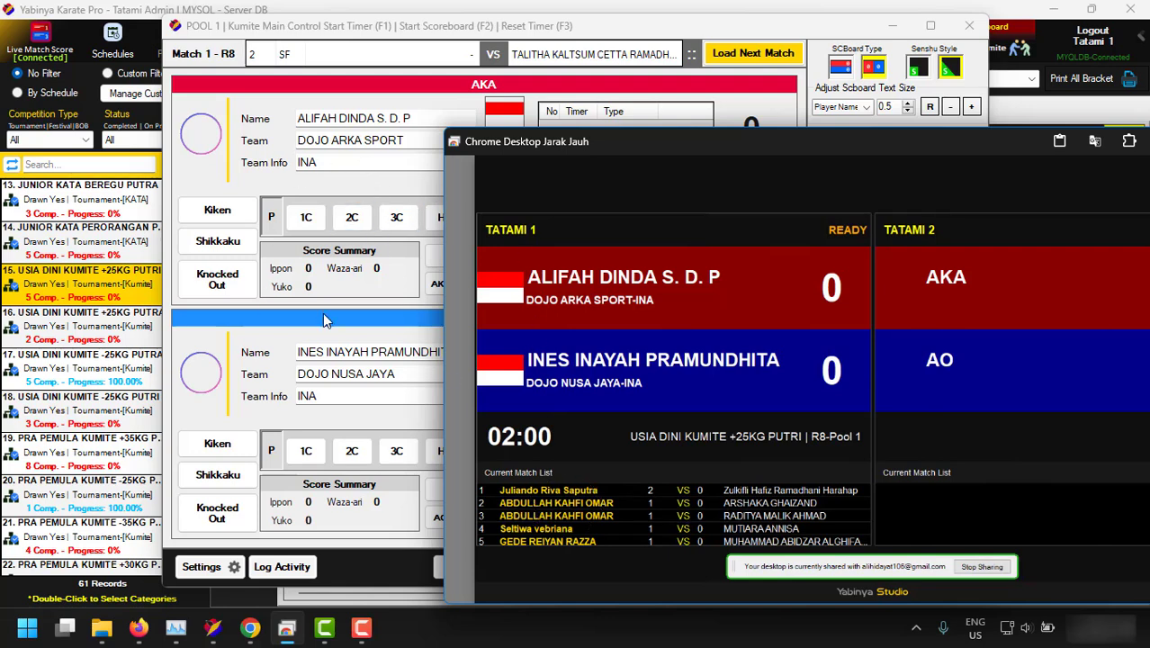
{"action": "left_click", "coordinate": [446, 299]}
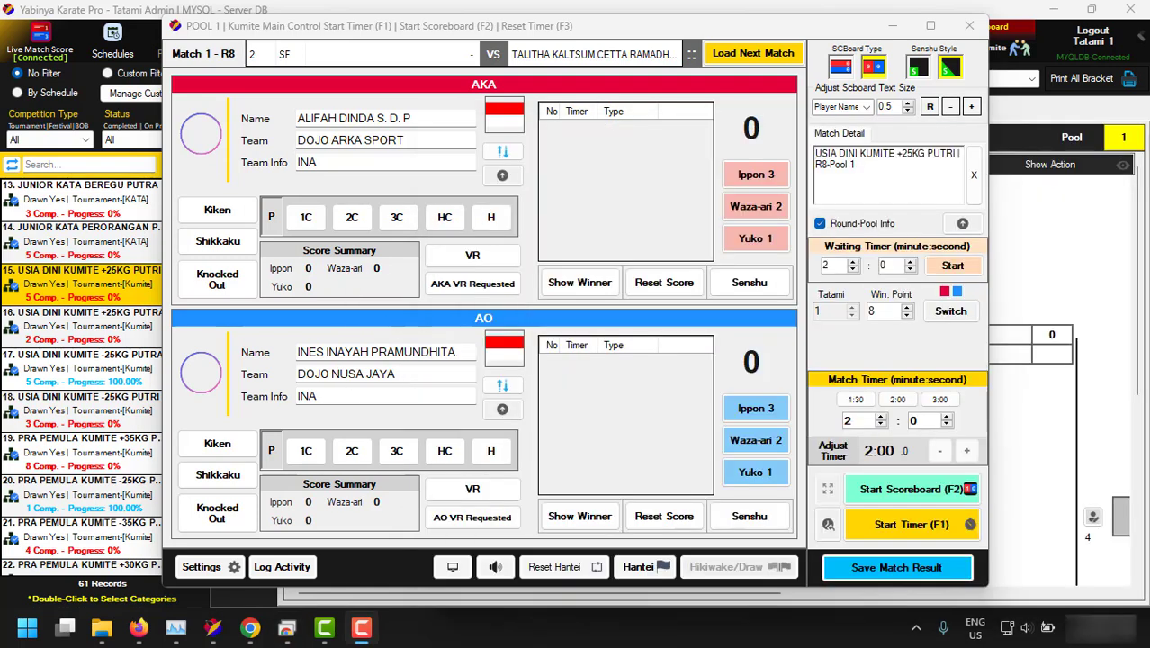
{"action": "left_click", "coordinate": [904, 531]}
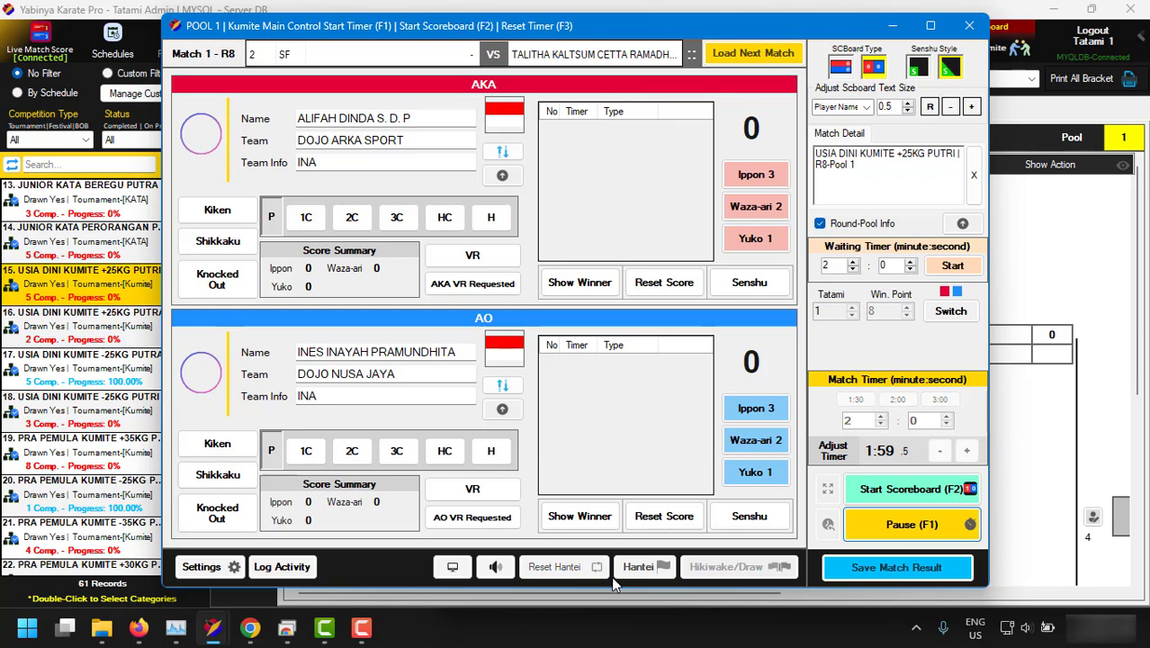
Reposition the scoreboard window and pause the match clock at 1:36.
{"action": "left_click", "coordinate": [343, 558]}
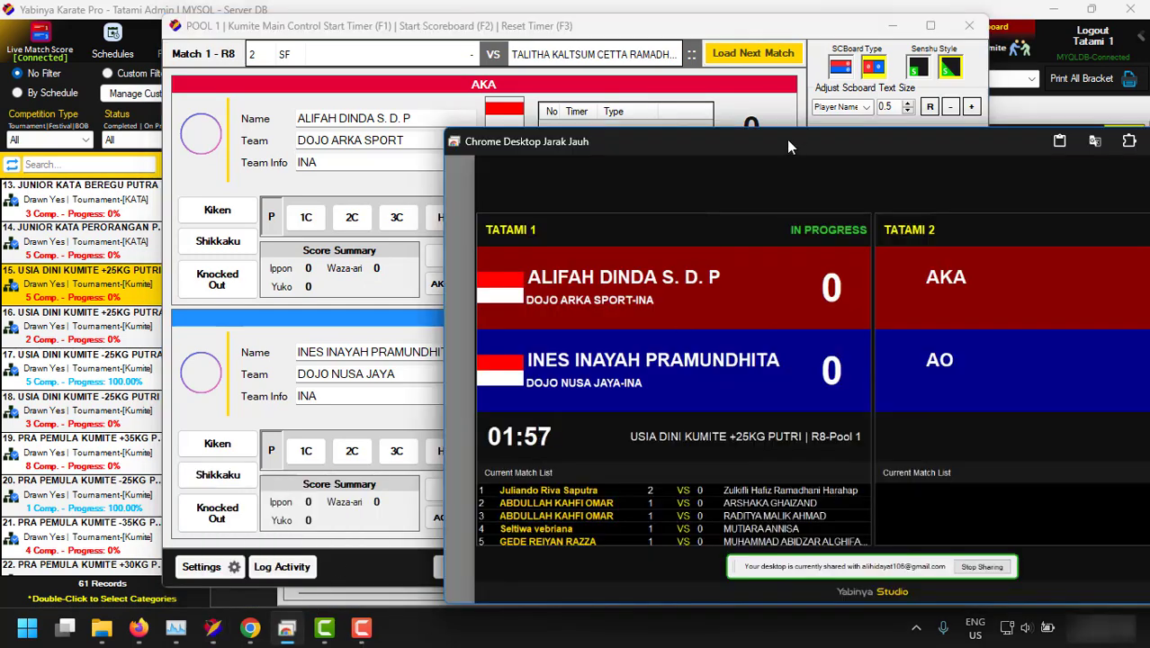
{"action": "left_click_drag", "start_coordinate": [786, 139], "coordinate": [332, 105]}
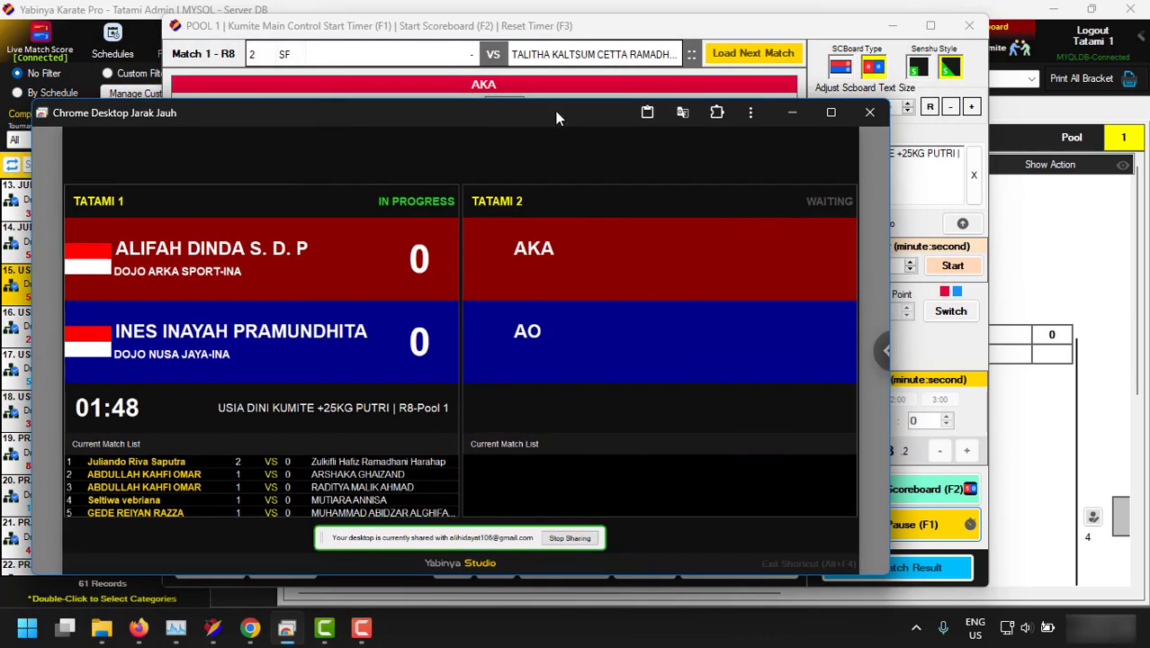
{"action": "left_click_drag", "start_coordinate": [536, 109], "coordinate": [509, 60]}
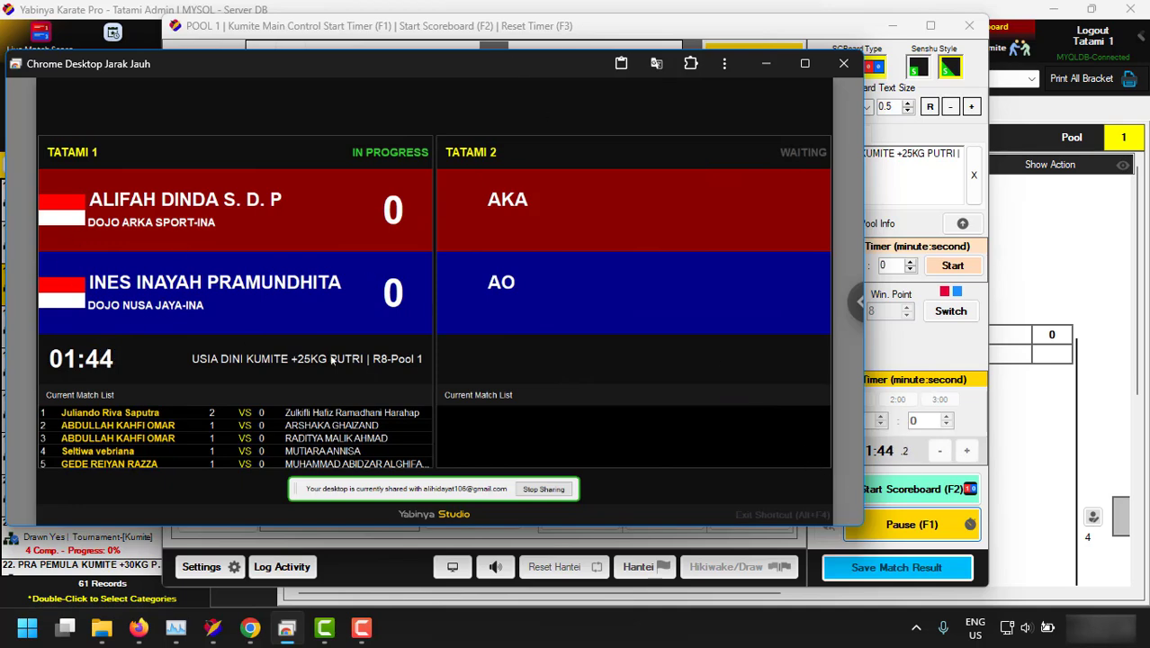
{"action": "left_click", "coordinate": [932, 527]}
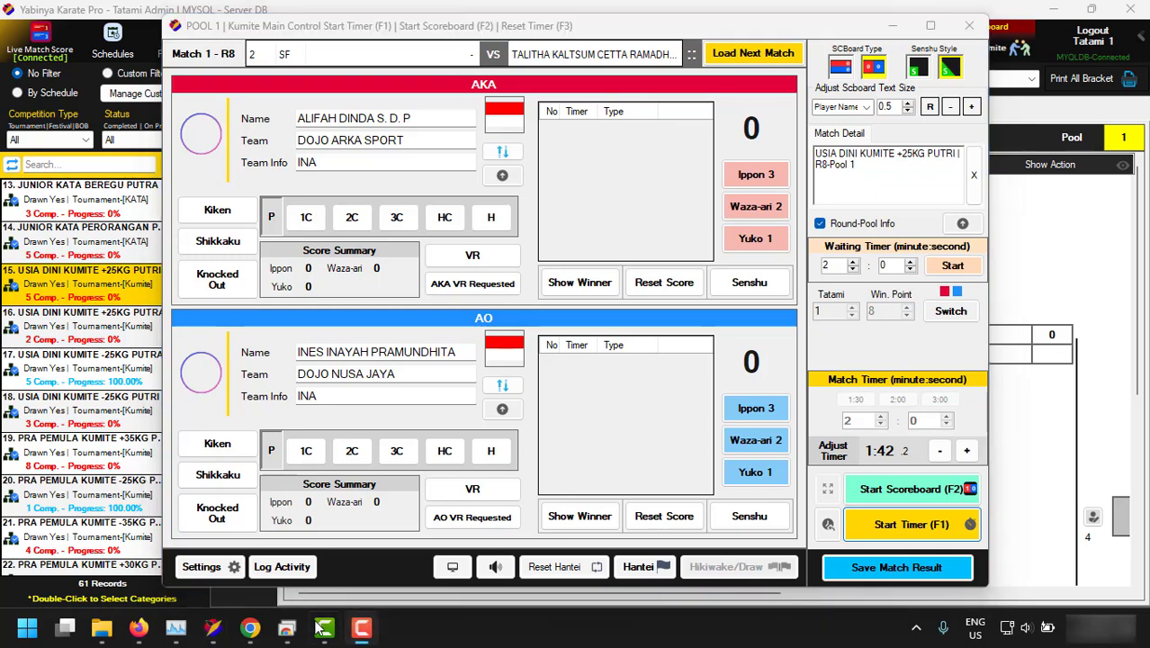
{"action": "left_click", "coordinate": [287, 627]}
{"action": "left_click", "coordinate": [929, 529]}
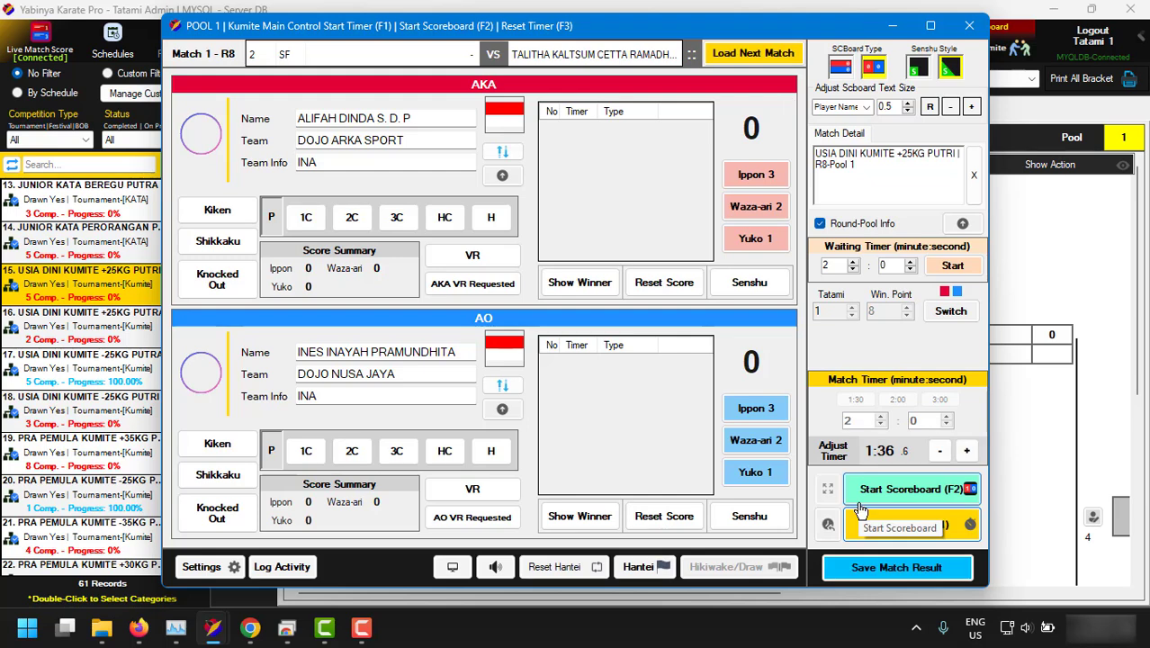
{"action": "left_click", "coordinate": [911, 524]}
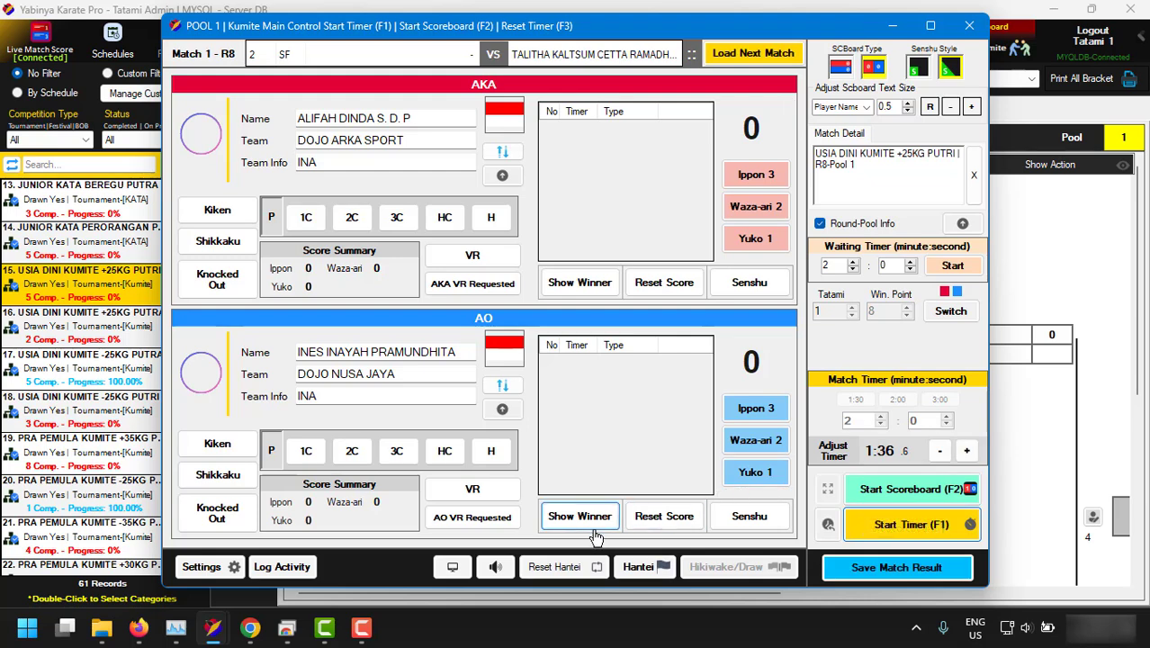
Maximize the live scoreboard on DISPLAY2, enlarge the Second Screen View preview, and minimize Chrome.
{"action": "left_click", "coordinate": [451, 569]}
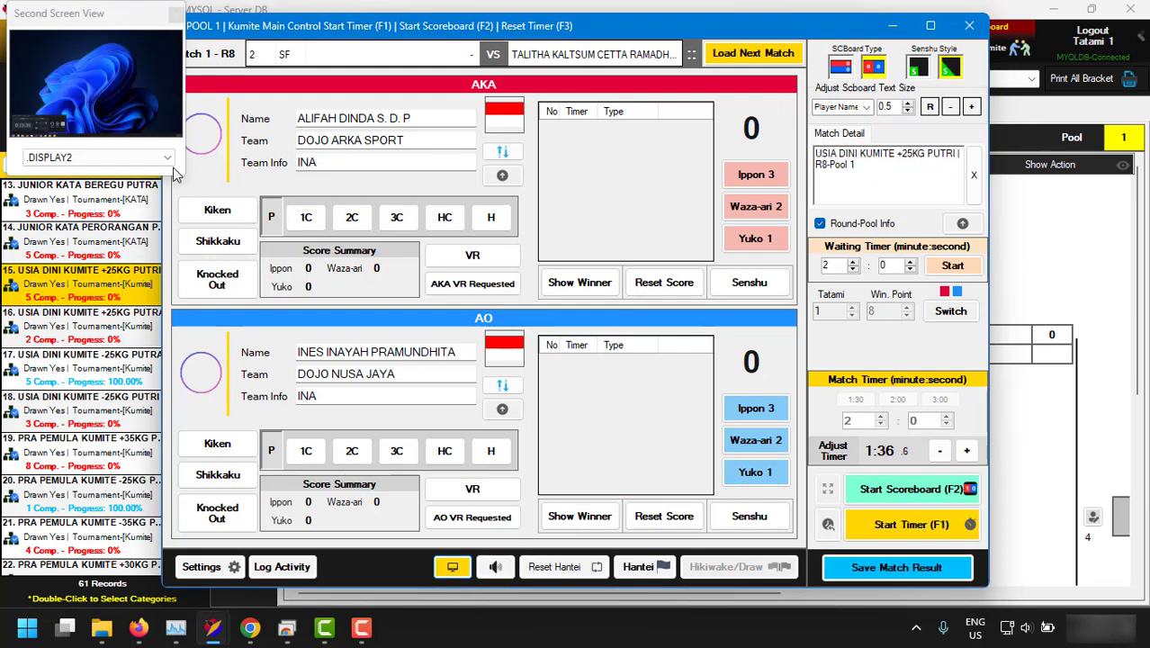
{"action": "left_click_drag", "start_coordinate": [185, 177], "coordinate": [417, 327]}
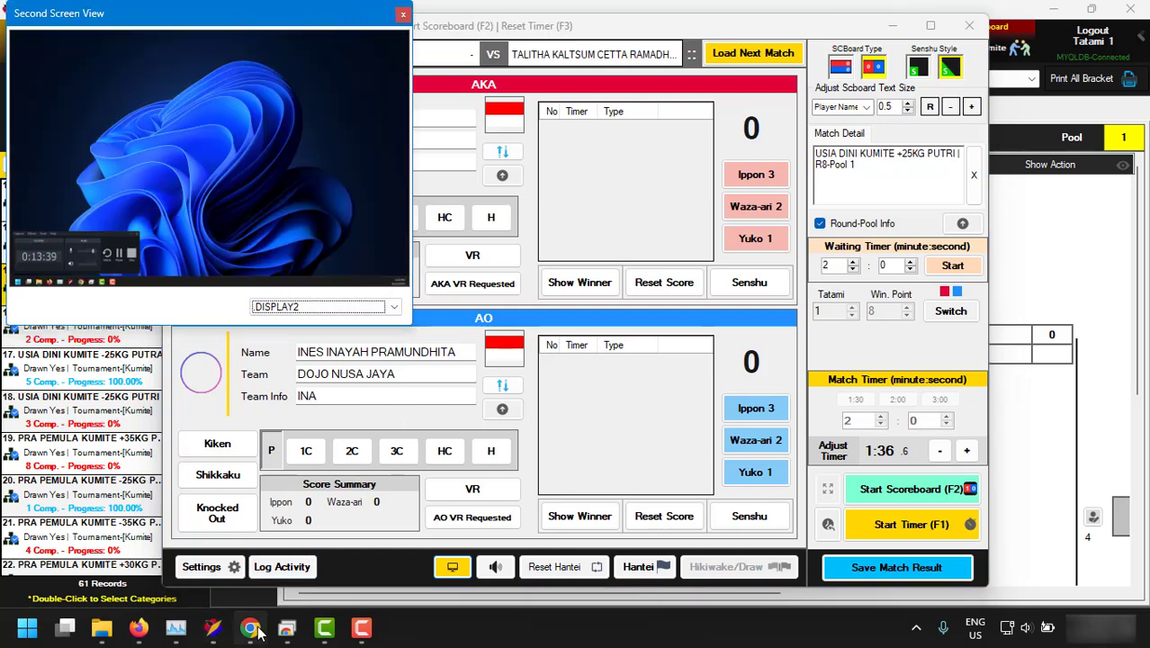
{"action": "left_click", "coordinate": [257, 629]}
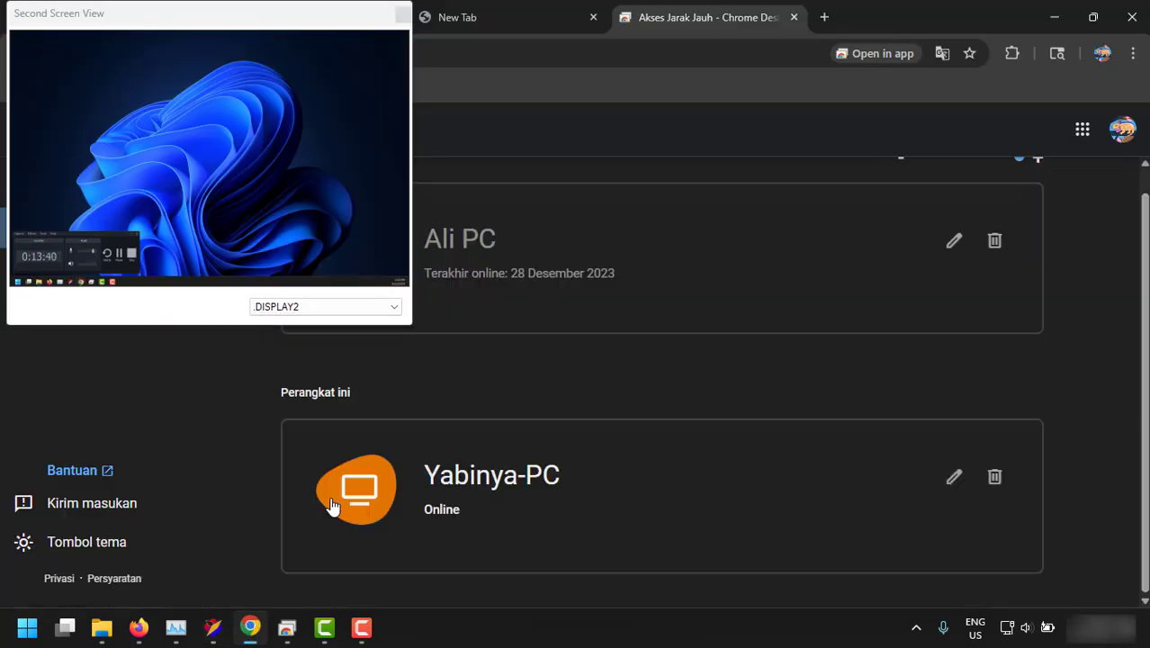
{"action": "left_click", "coordinate": [287, 627]}
{"action": "left_click_drag", "start_coordinate": [513, 82], "coordinate": [0, 96]}
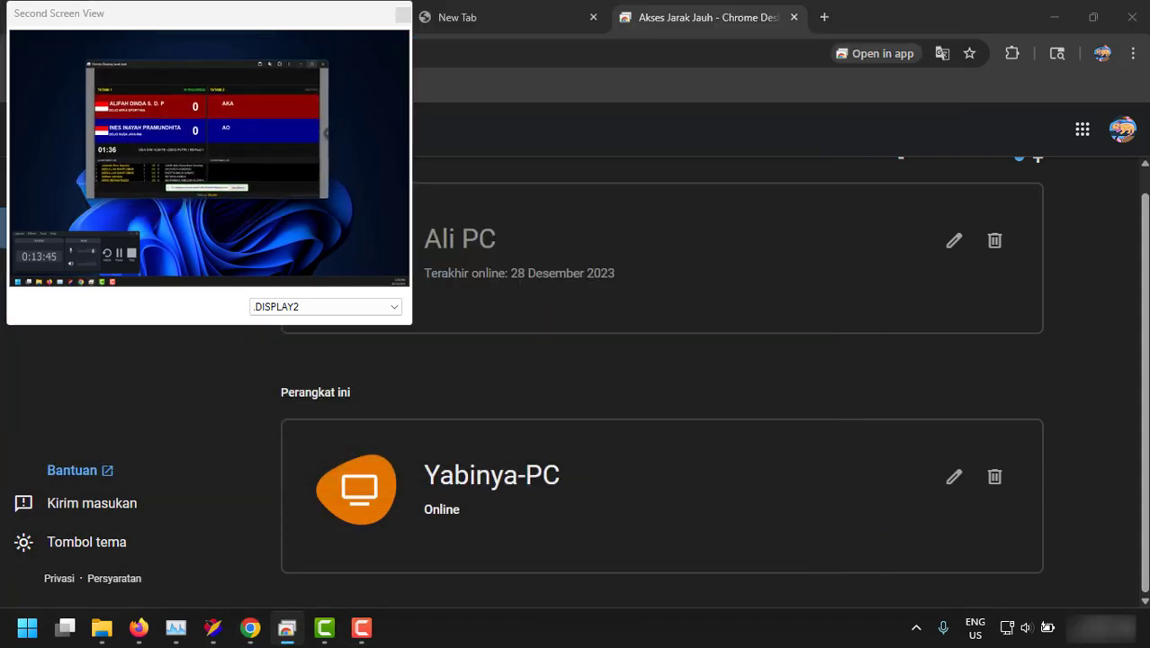
{"action": "left_click", "coordinate": [312, 64]}
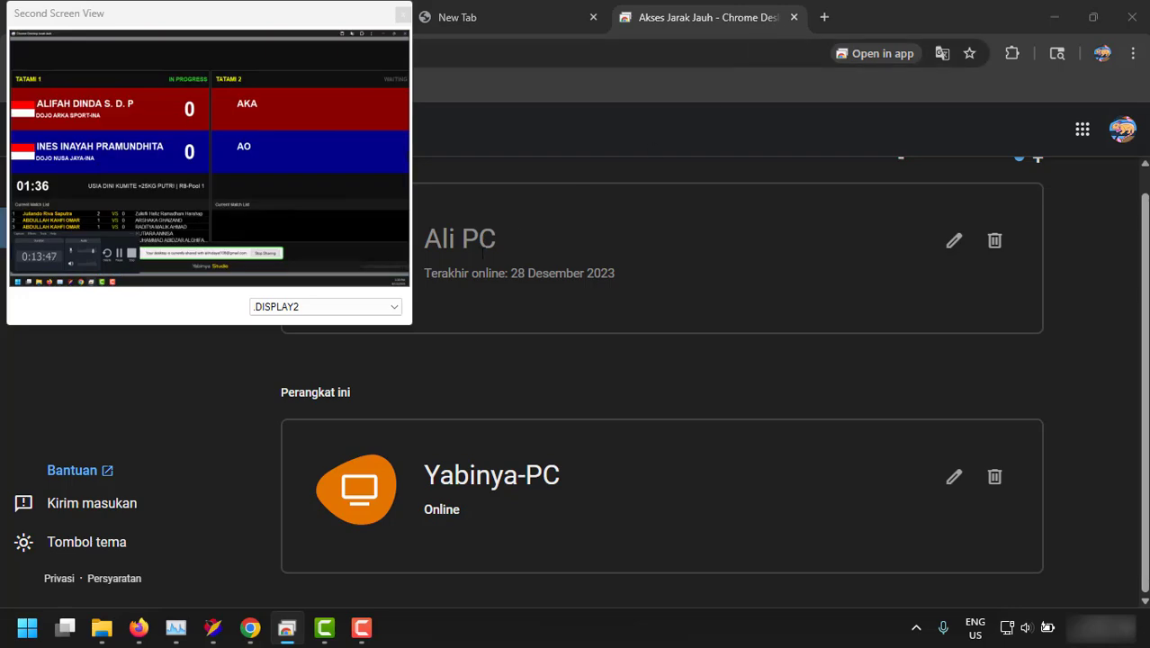
{"action": "left_click", "coordinate": [402, 324]}
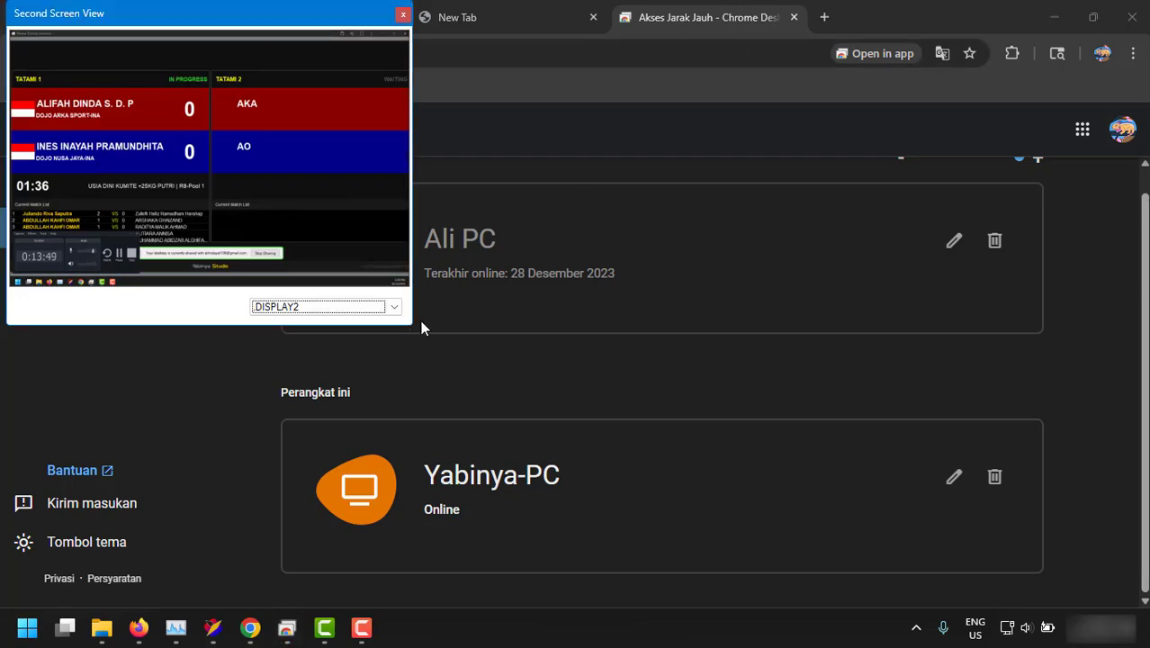
{"action": "left_click", "coordinate": [1054, 18]}
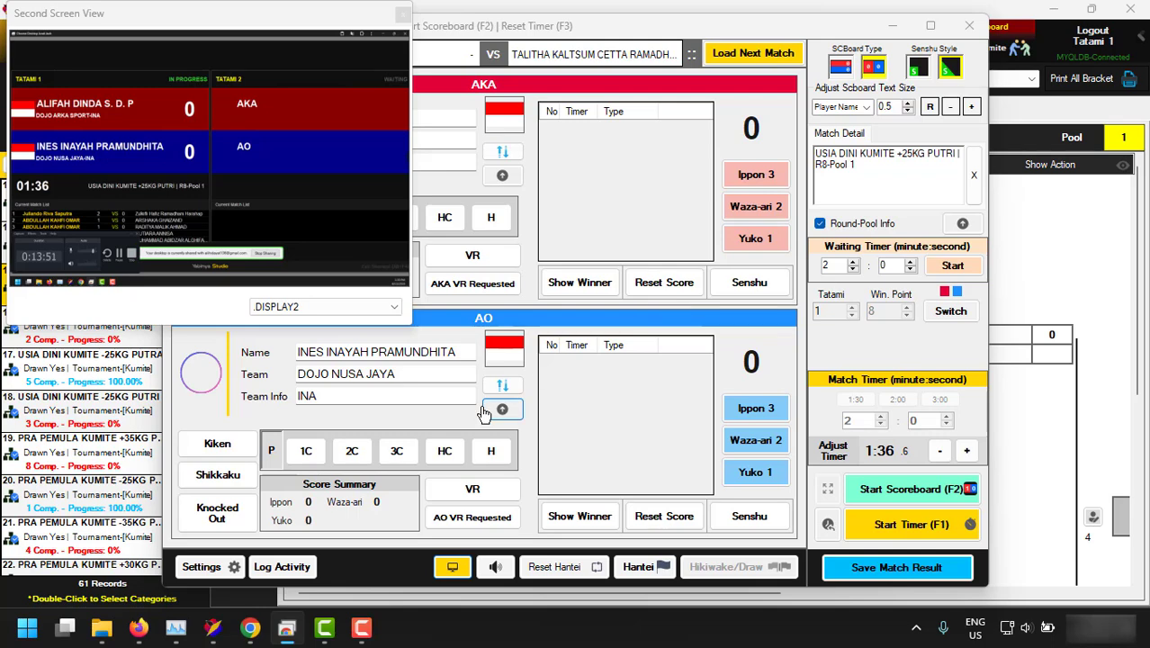
Award AKA Yuko 1 and Waza-ari 2, and AO Ippon 3 and Waza-ari 2.
{"action": "left_click", "coordinate": [429, 396]}
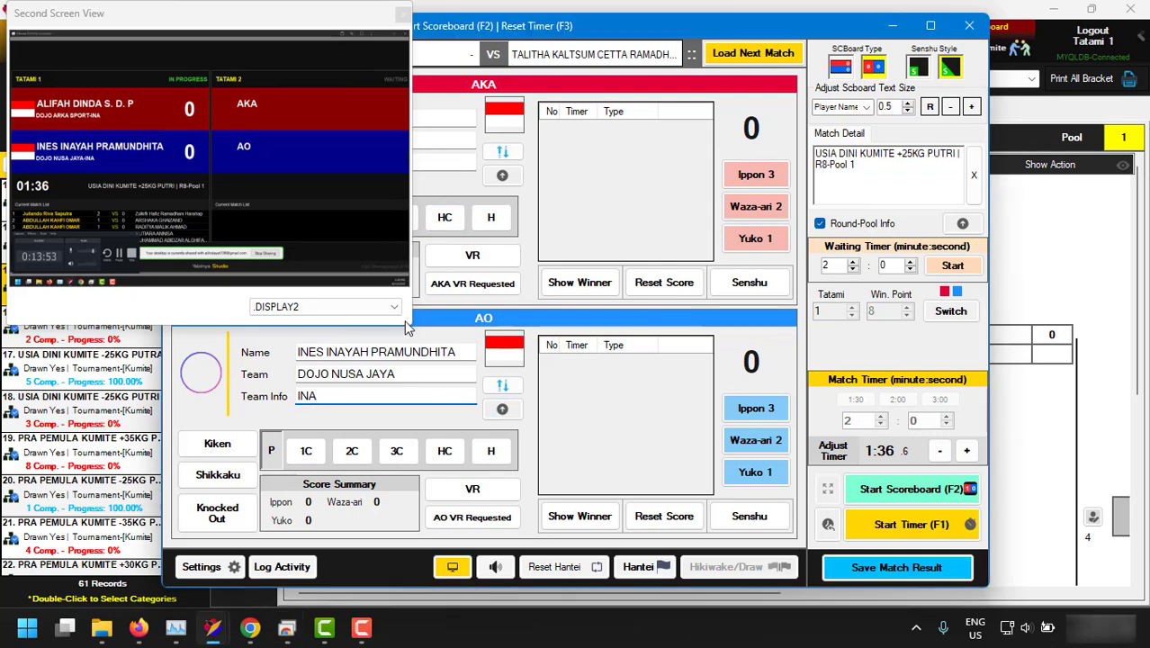
{"action": "mouse_move", "coordinate": [404, 328]}
{"action": "left_mouse_down"}
{"action": "mouse_move", "coordinate": [430, 382]}
{"action": "mouse_move", "coordinate": [397, 315]}
{"action": "left_mouse_up"}
{"action": "left_click", "coordinate": [756, 241]}
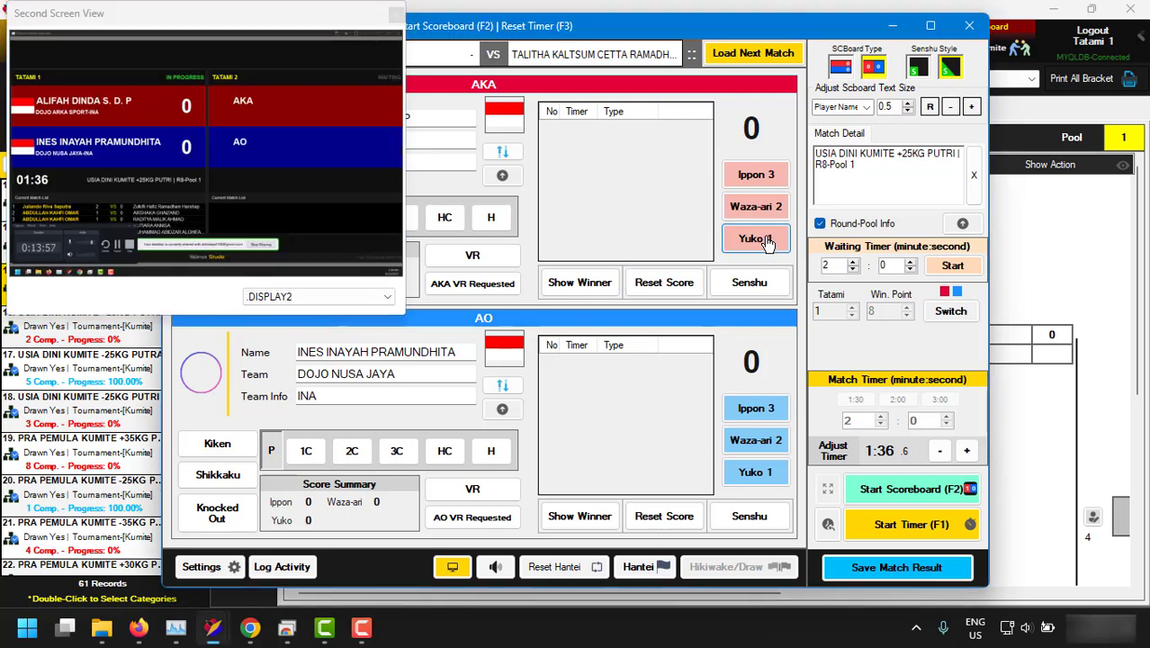
{"action": "left_click", "coordinate": [755, 409]}
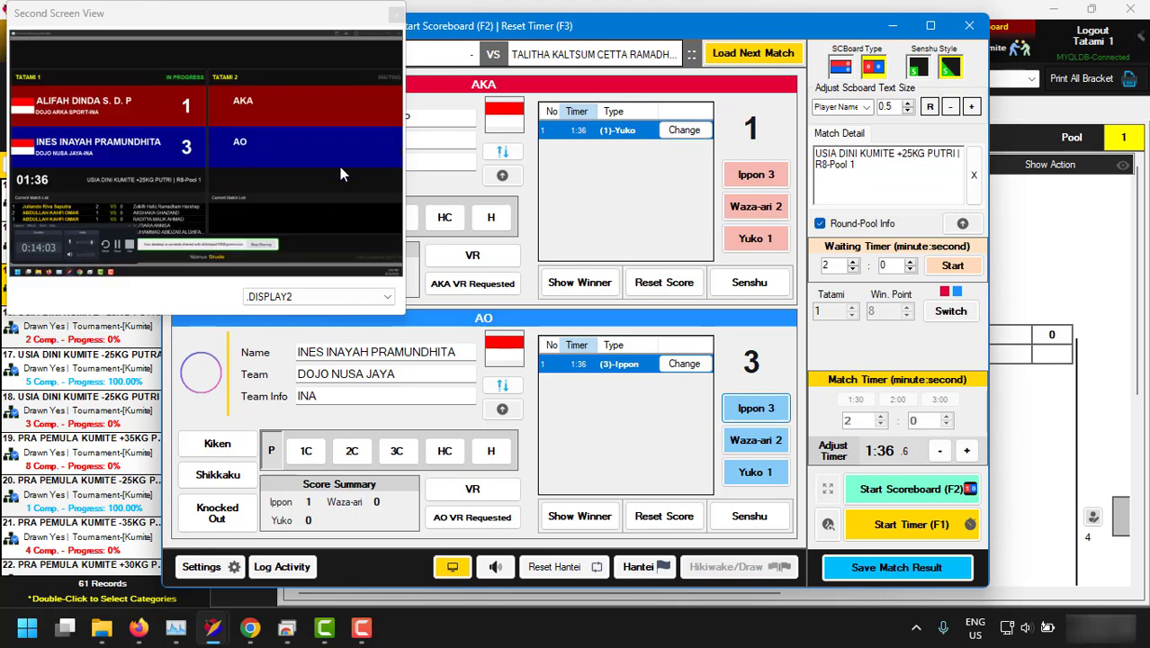
{"action": "left_click", "coordinate": [763, 208]}
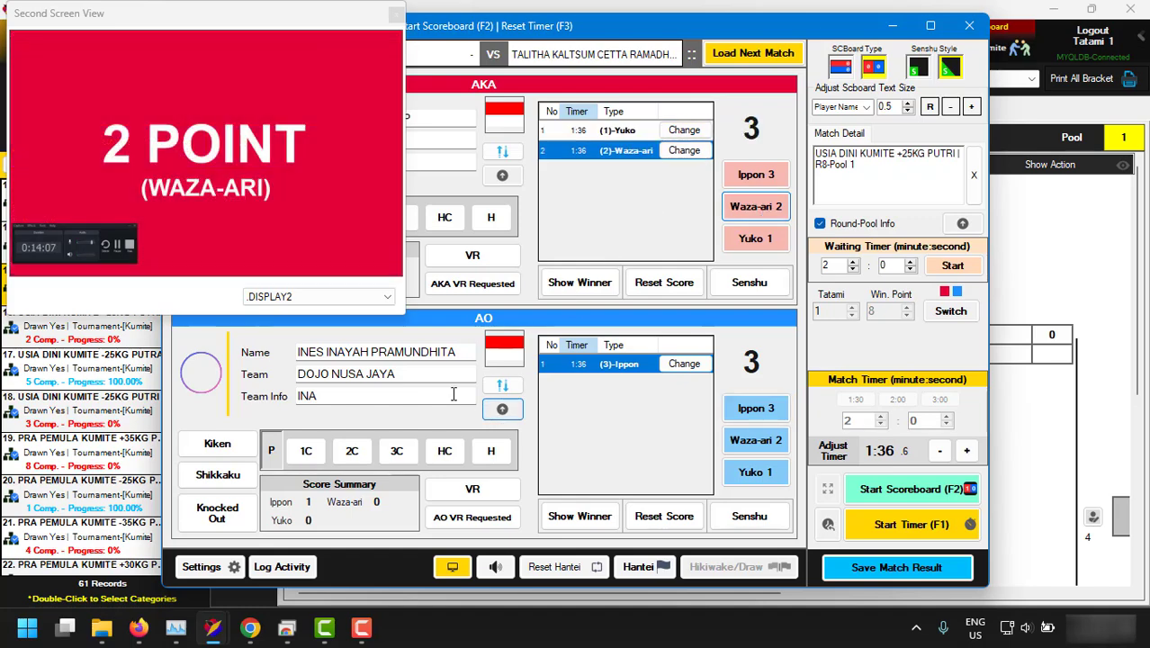
{"action": "left_click_drag", "start_coordinate": [403, 321], "coordinate": [389, 295]}
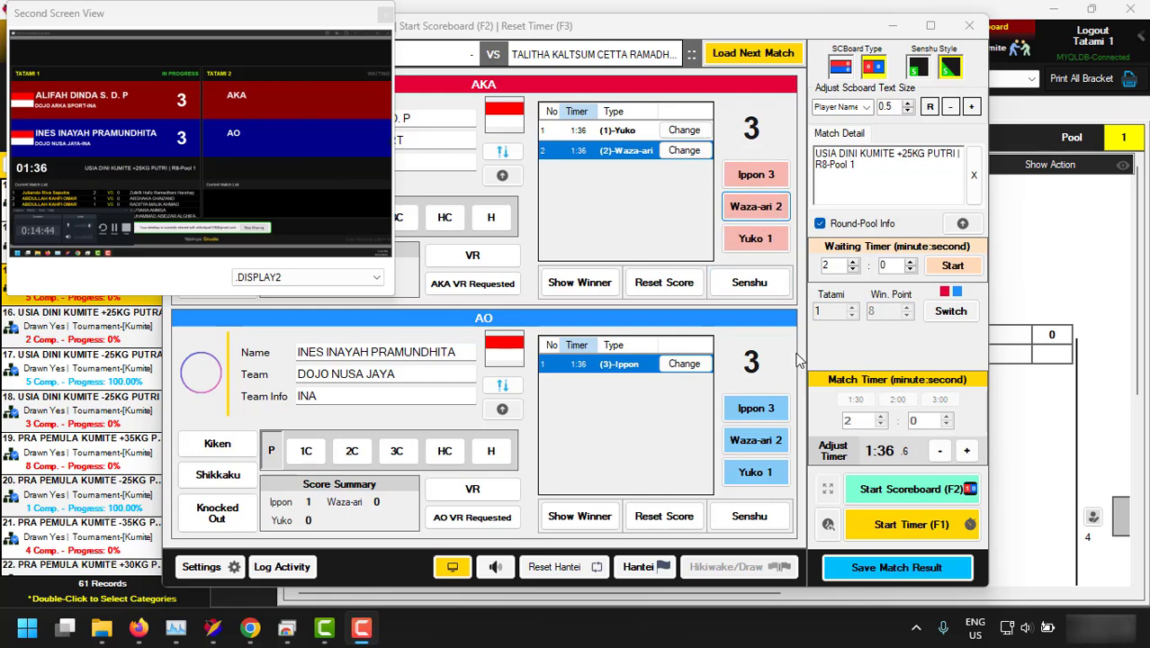
{"action": "left_click", "coordinate": [755, 440]}
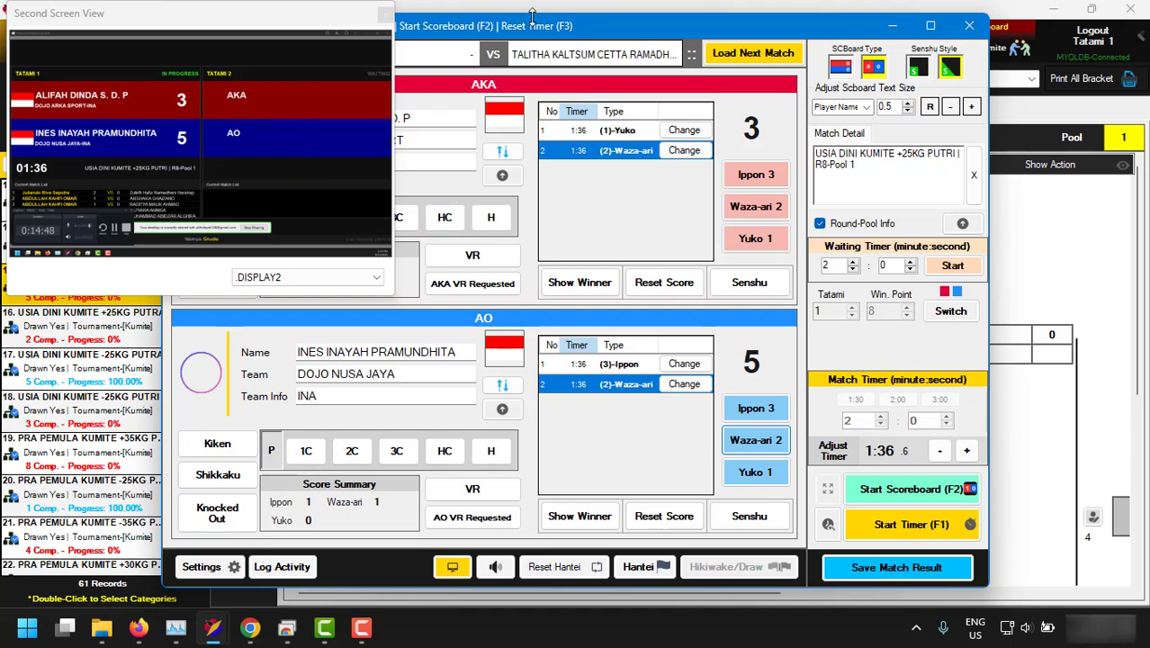
{"action": "left_click_drag", "start_coordinate": [545, 32], "coordinate": [703, 42]}
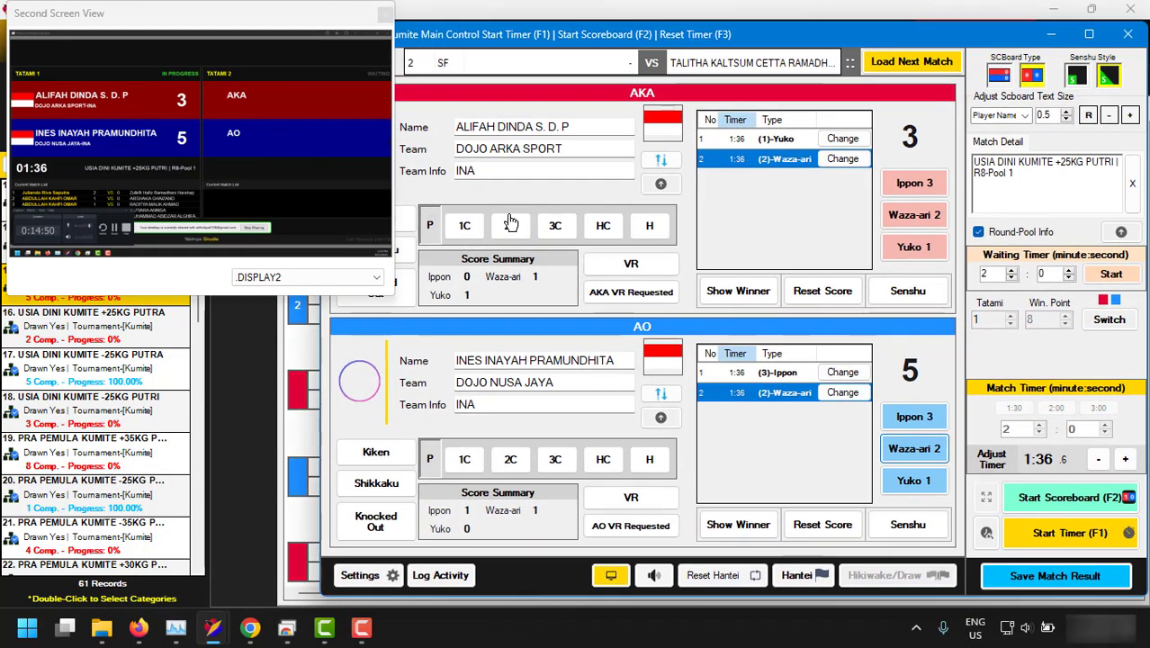
Give AKA penalties up to 3C and AO three penalties, then save the AO win.
{"action": "left_click", "coordinate": [555, 226]}
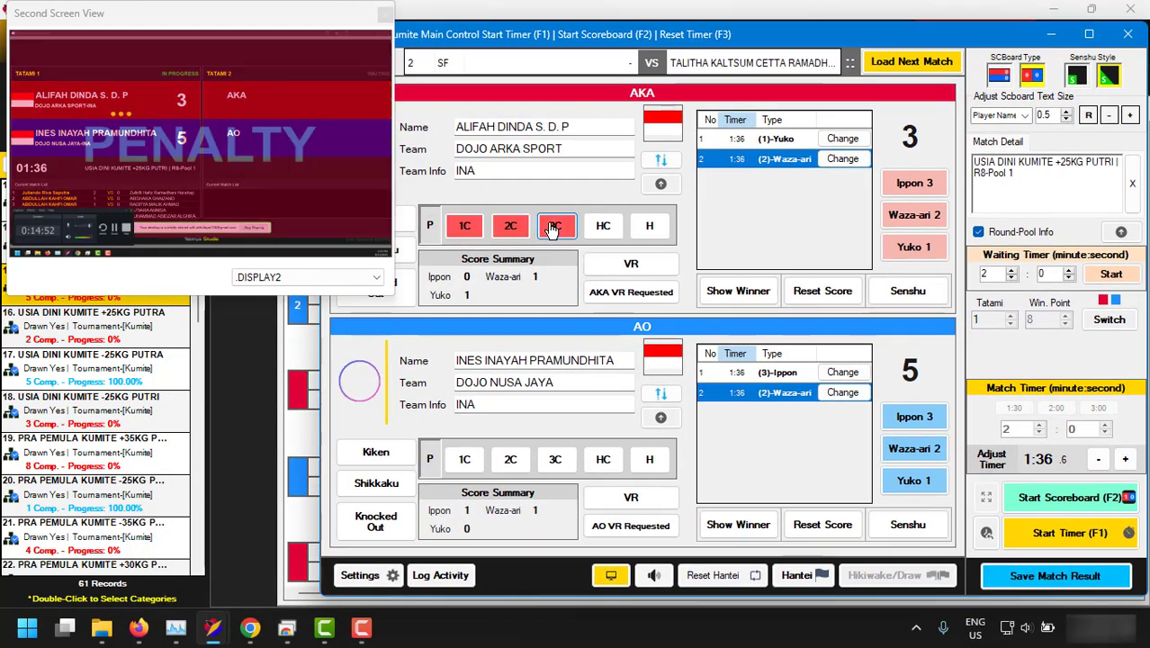
{"action": "left_click", "coordinate": [517, 462]}
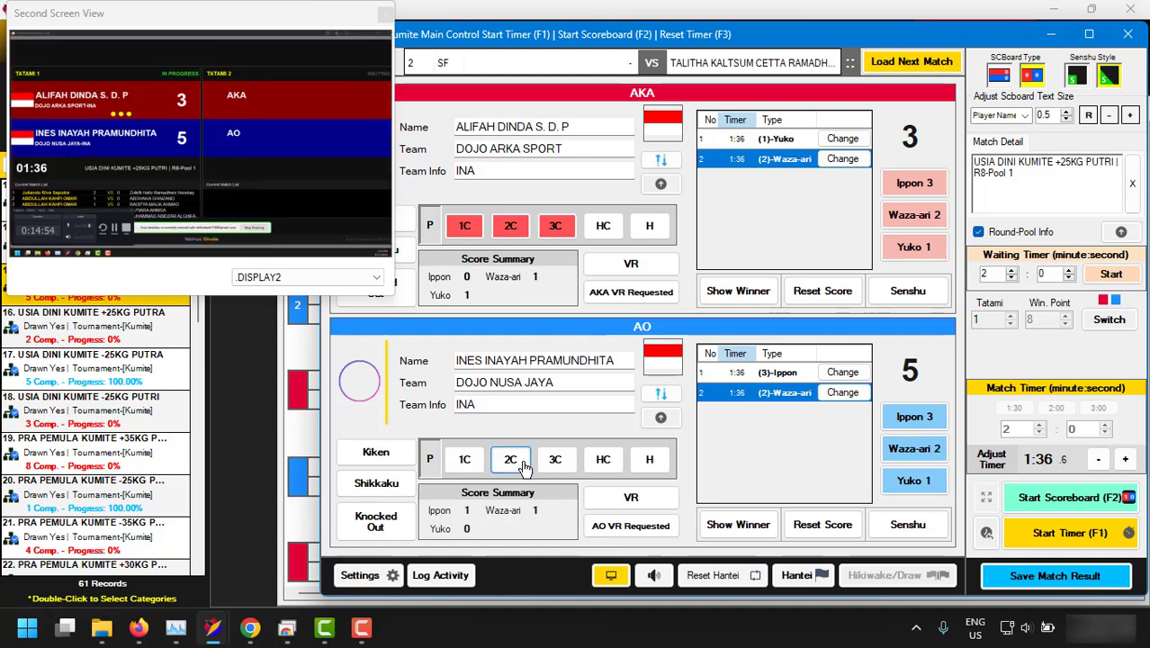
{"action": "left_click_drag", "start_coordinate": [392, 293], "coordinate": [469, 479]}
{"action": "left_click", "coordinate": [465, 462]}
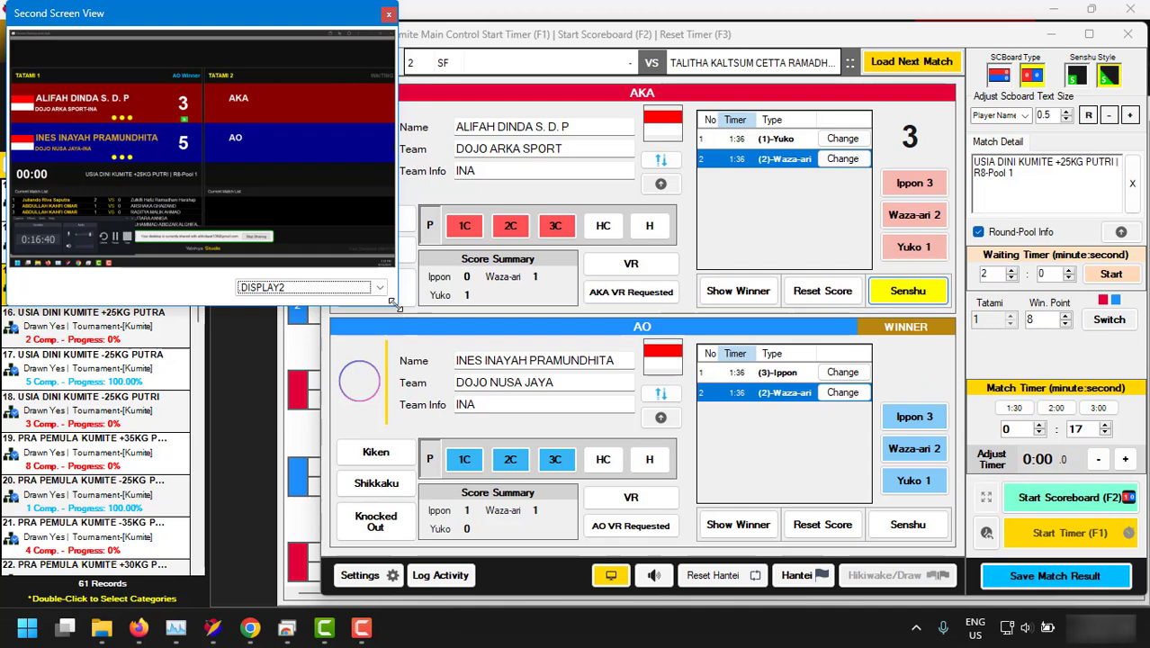
{"action": "left_click_drag", "start_coordinate": [394, 307], "coordinate": [735, 566]}
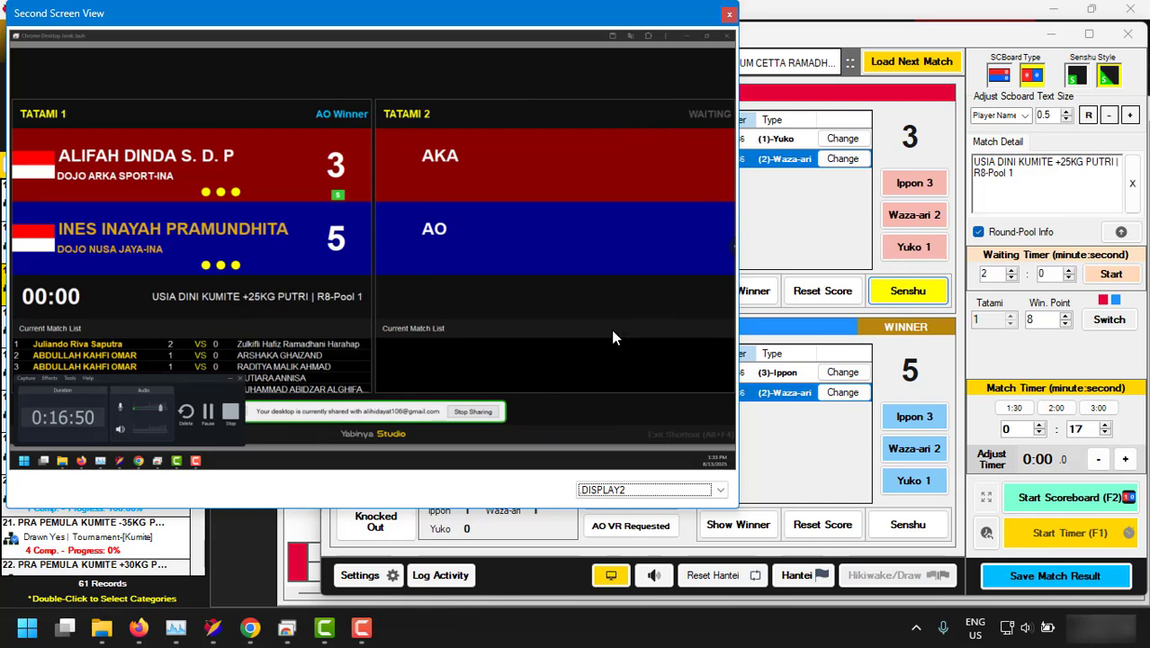
{"action": "left_click", "coordinate": [1048, 581]}
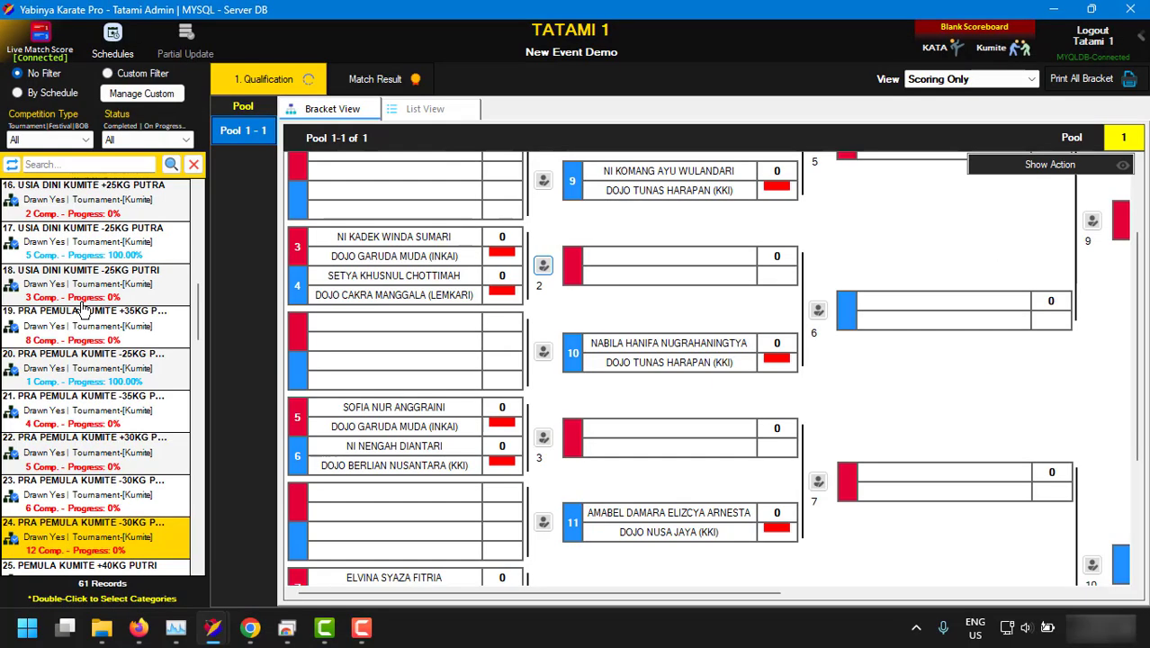
Load the category 6 PEMULA KATA PERORANGAN bracket showing Pool 1's first-round pairings.
{"action": "scroll", "coordinate": [81, 305], "scroll_direction": "up", "scroll_amount": 5}
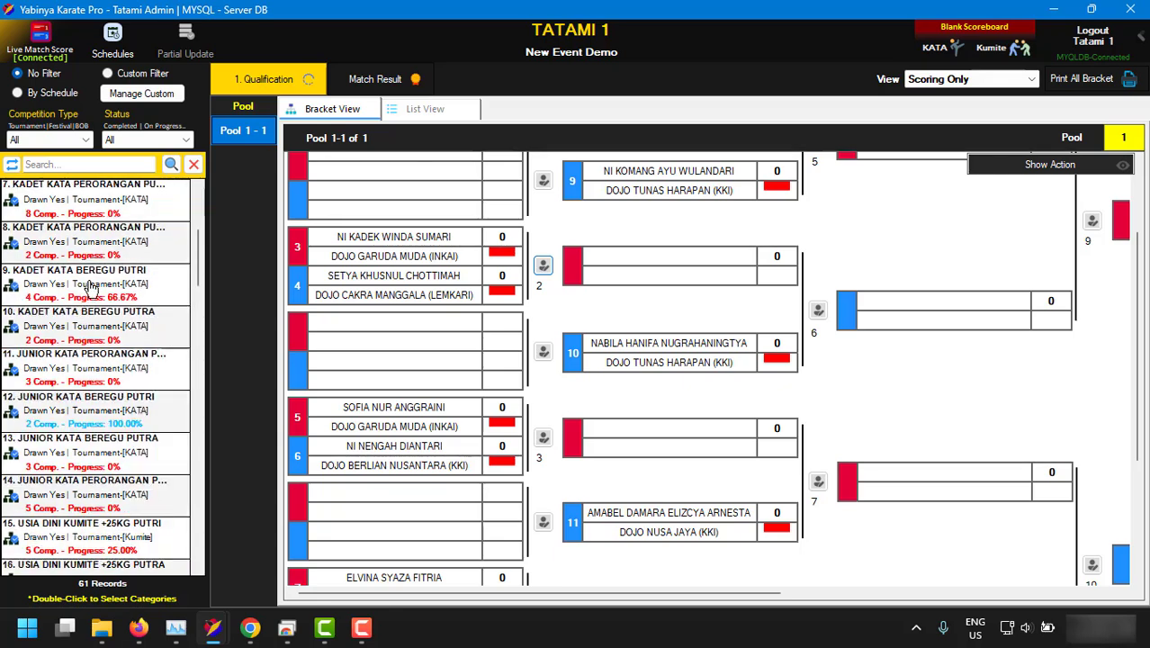
{"action": "scroll", "coordinate": [91, 286], "scroll_direction": "up", "scroll_amount": 2}
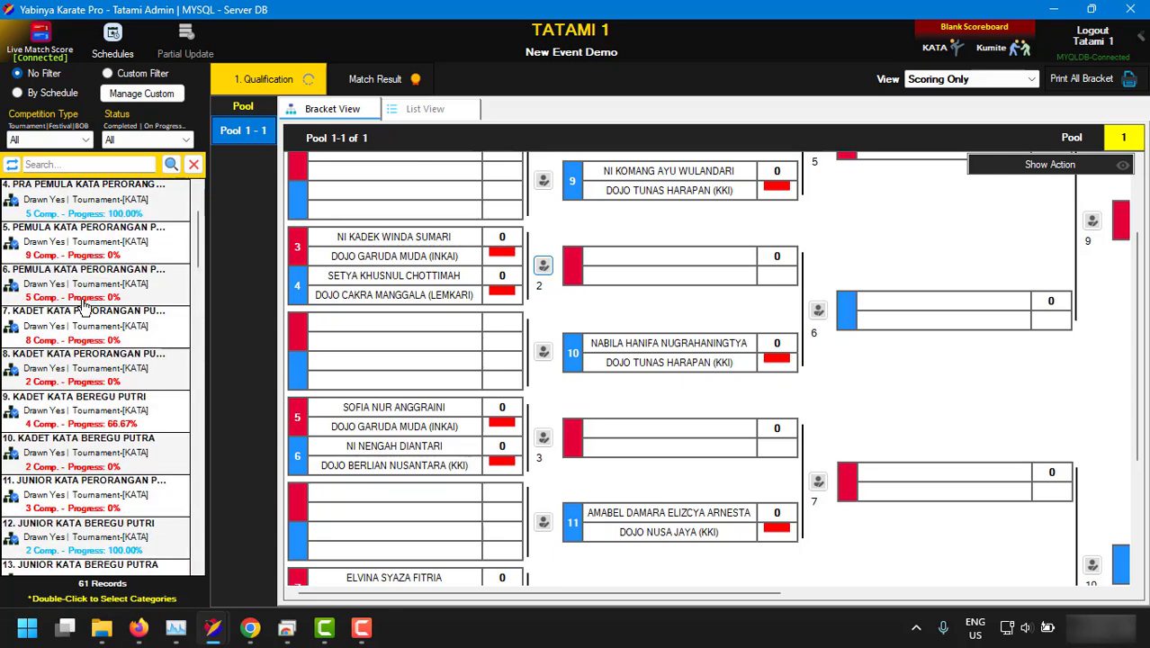
{"action": "double_click", "coordinate": [91, 286]}
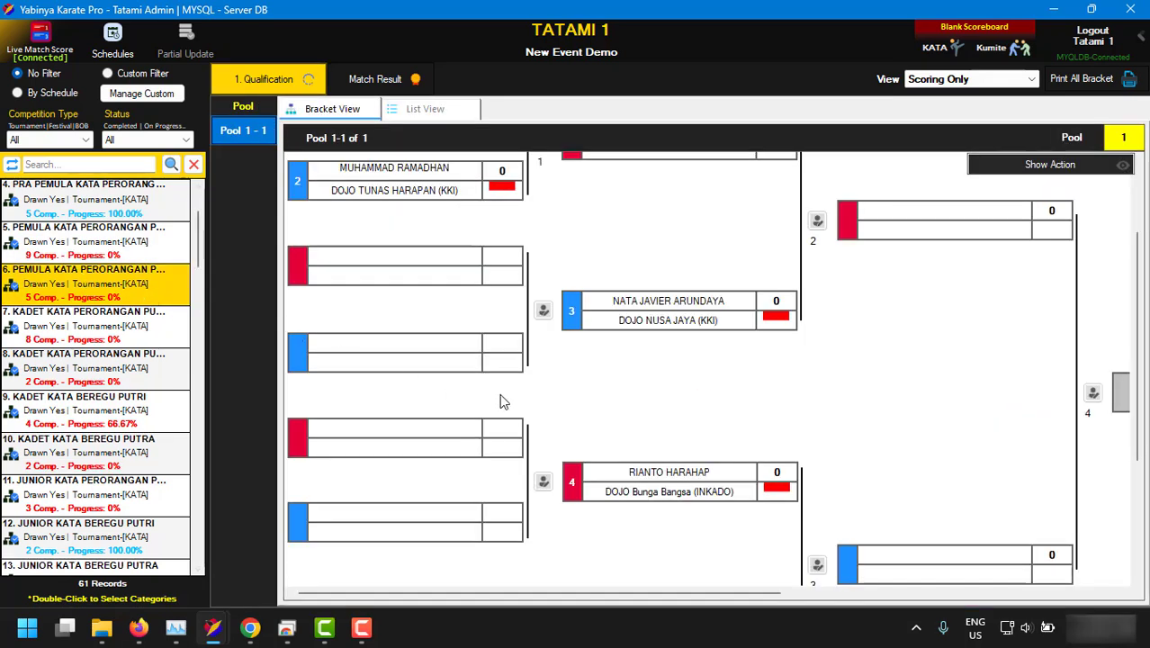
{"action": "left_click", "coordinate": [286, 629]}
{"action": "left_click", "coordinate": [969, 358]}
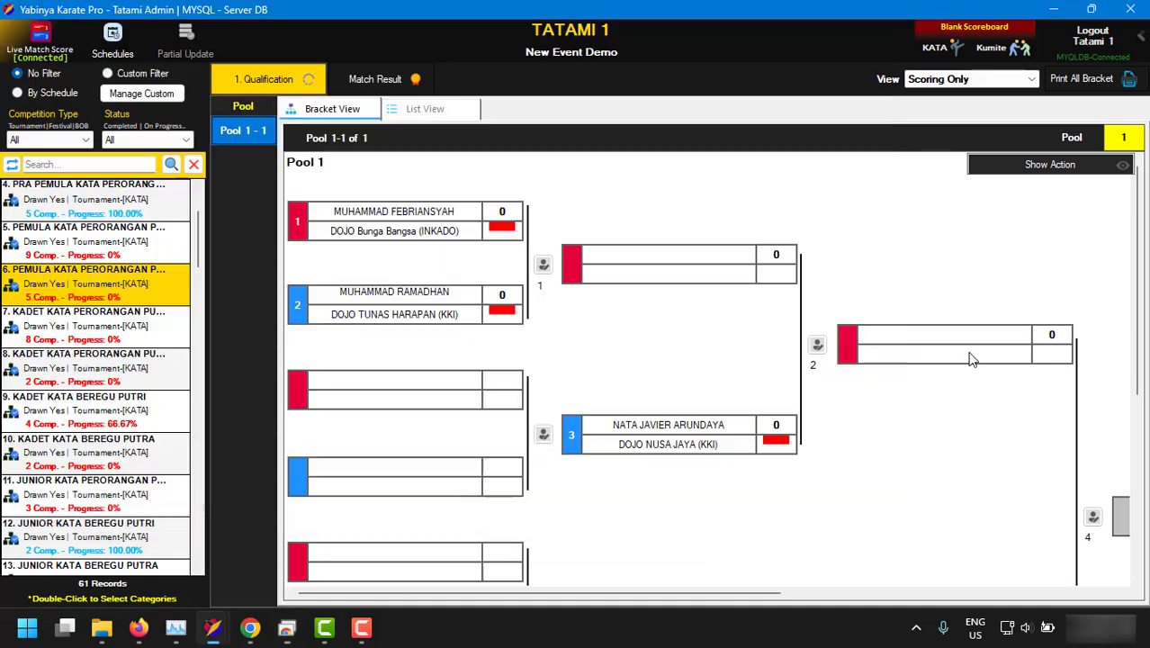
Open KATA Main Control for Pool 1 match 1, verify the remote scoreboard, then minimize it.
{"action": "left_click", "coordinate": [544, 263]}
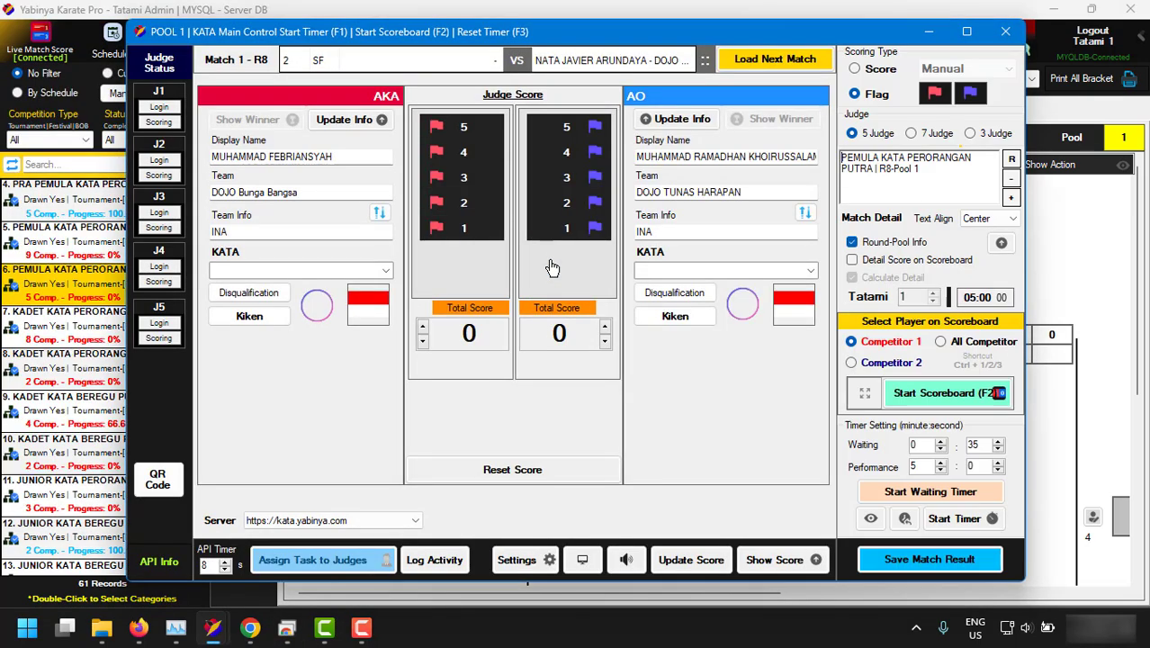
{"action": "left_click", "coordinate": [286, 628]}
{"action": "left_click_drag", "start_coordinate": [499, 27], "coordinate": [482, 21]}
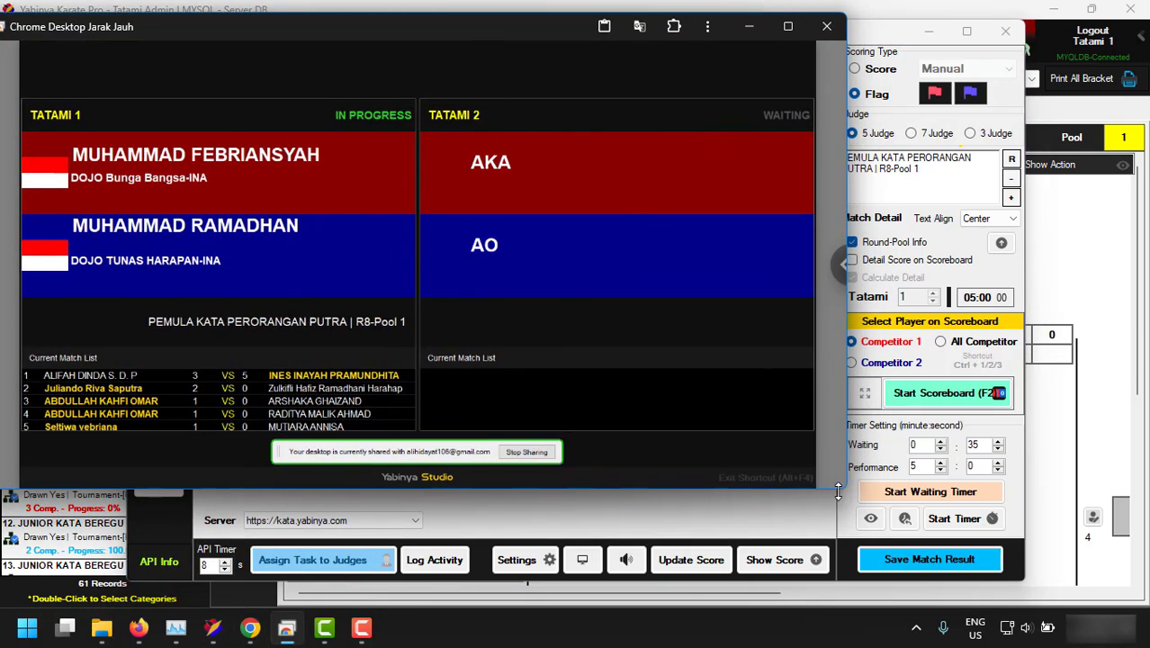
{"action": "left_click_drag", "start_coordinate": [839, 489], "coordinate": [826, 543]}
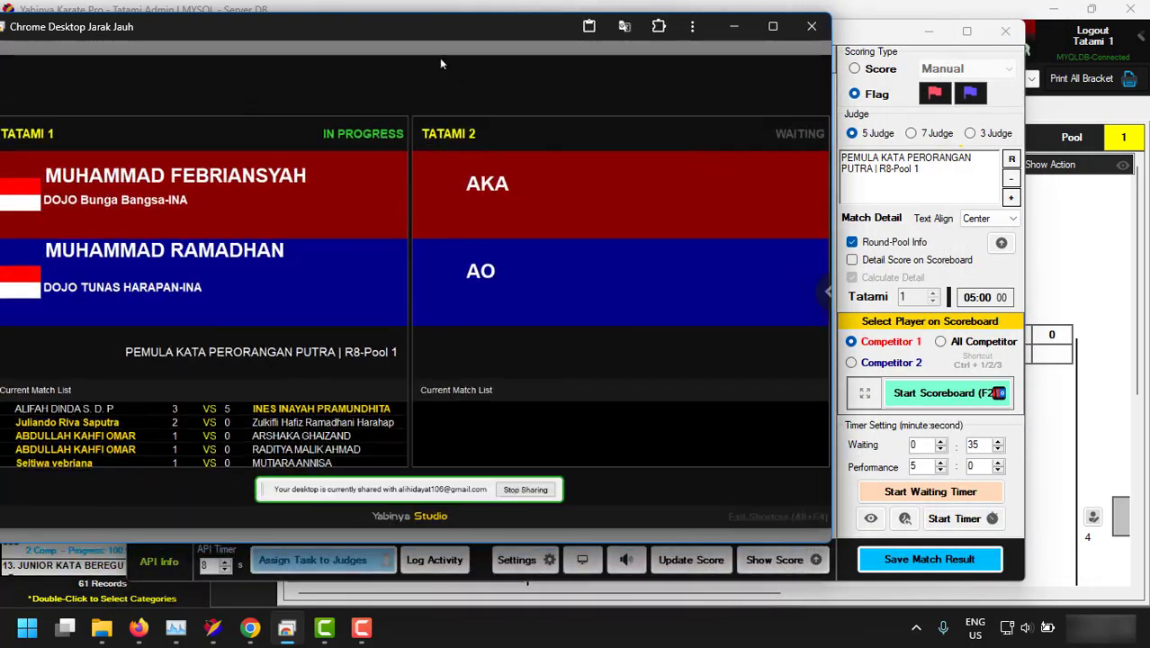
{"action": "left_click", "coordinate": [733, 26]}
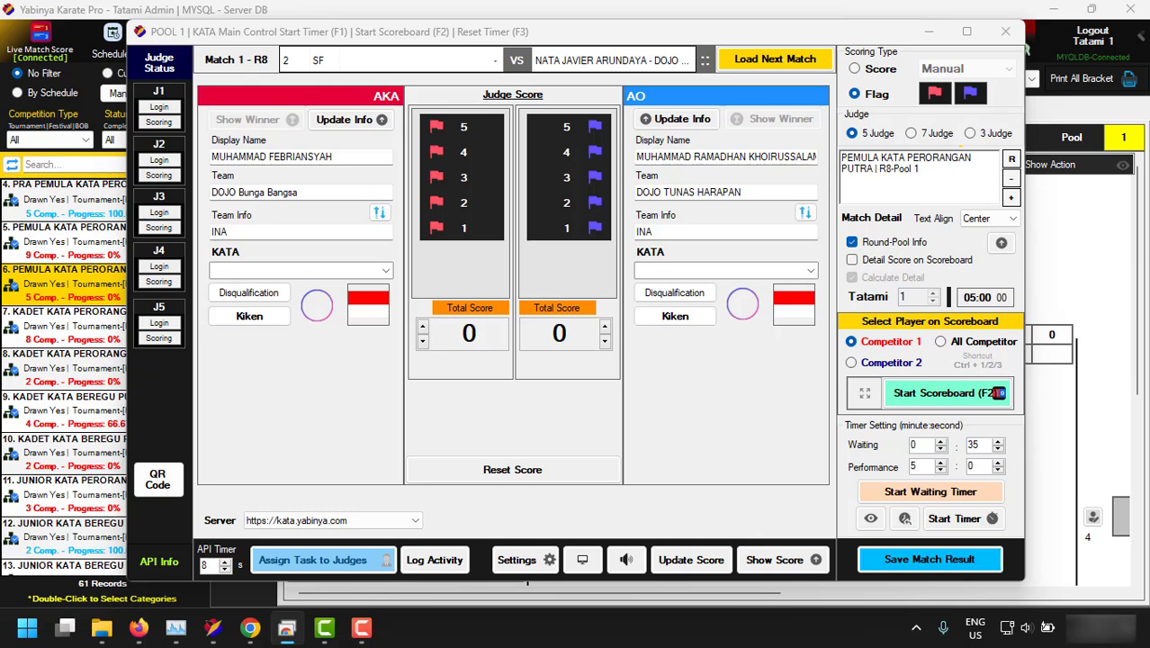
Open and enlarge the second-screen preview, then shift the kata control window right.
{"action": "left_click", "coordinate": [582, 560]}
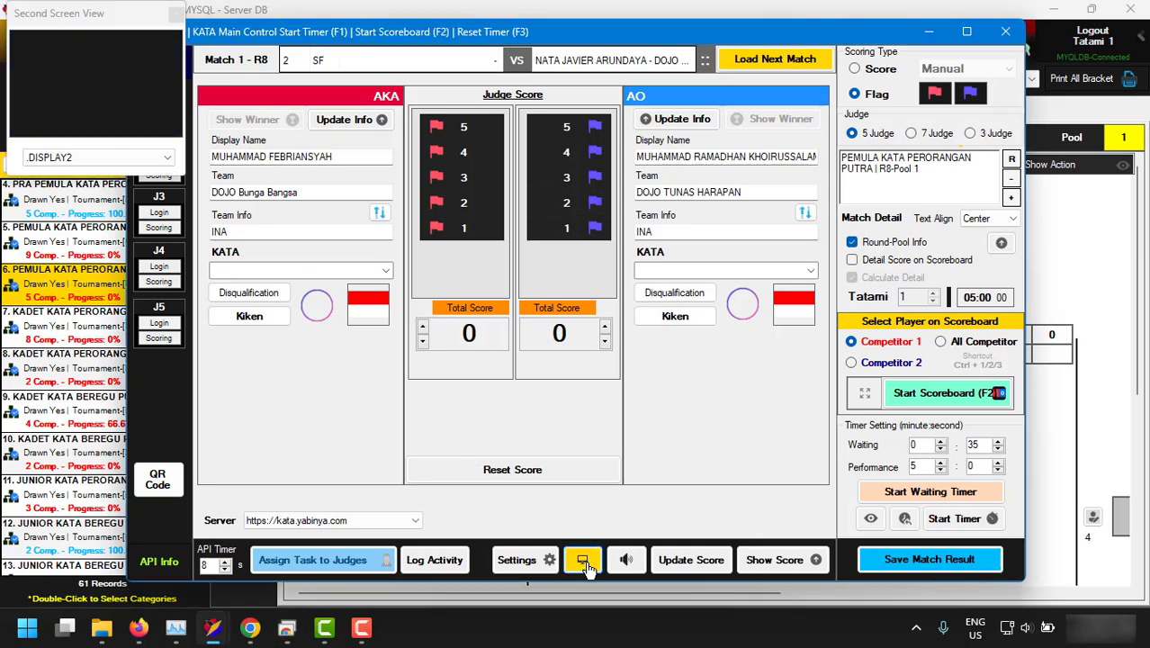
{"action": "left_click_drag", "start_coordinate": [182, 177], "coordinate": [364, 302]}
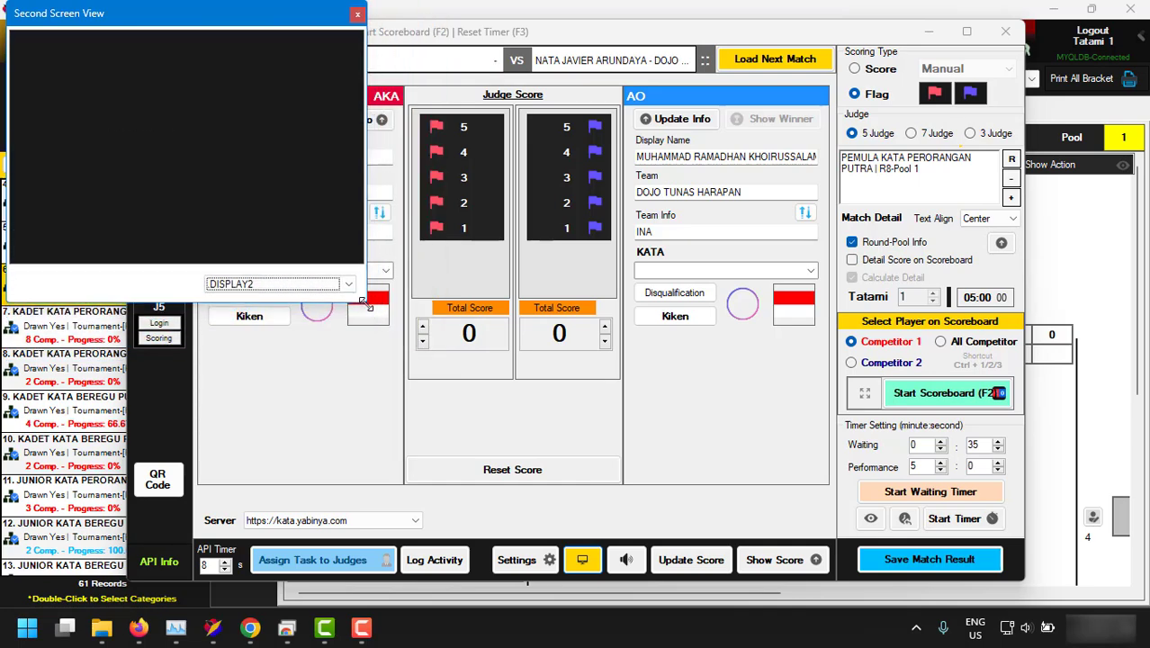
{"action": "left_click_drag", "start_coordinate": [630, 32], "coordinate": [707, 31]}
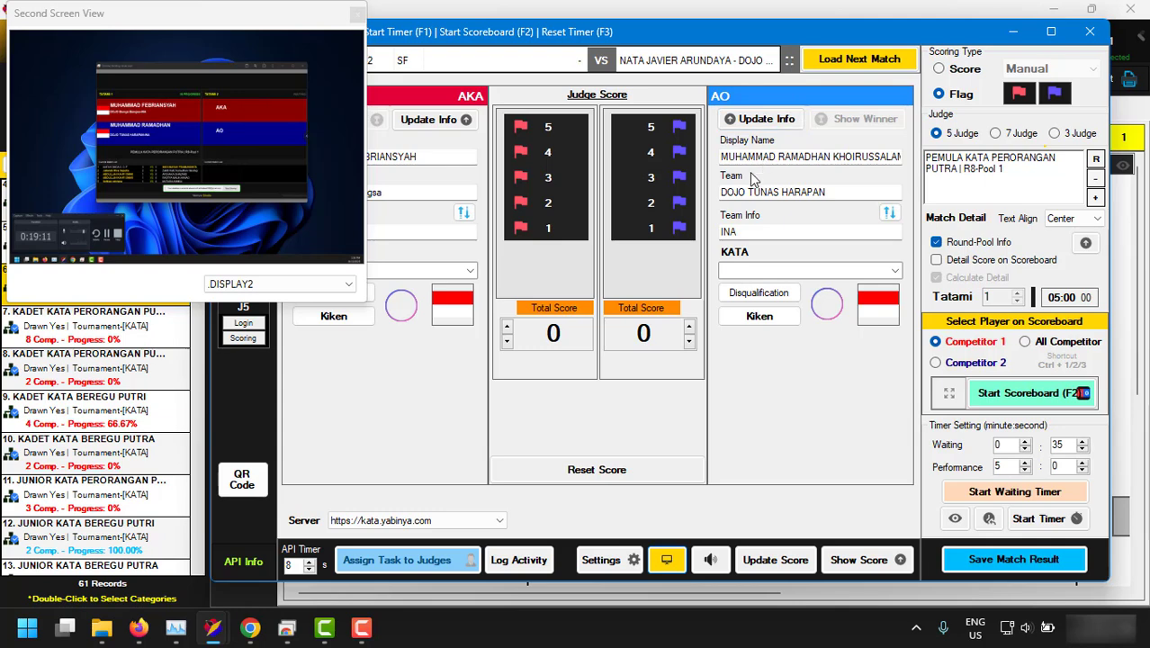
Assign Itosu Rohai Shodan - 32 to AKA and Chibana No Kushanku - 9 to AO, then enlarge the preview.
{"action": "left_click", "coordinate": [747, 270]}
{"action": "left_click", "coordinate": [461, 275]}
{"action": "left_click", "coordinate": [465, 272]}
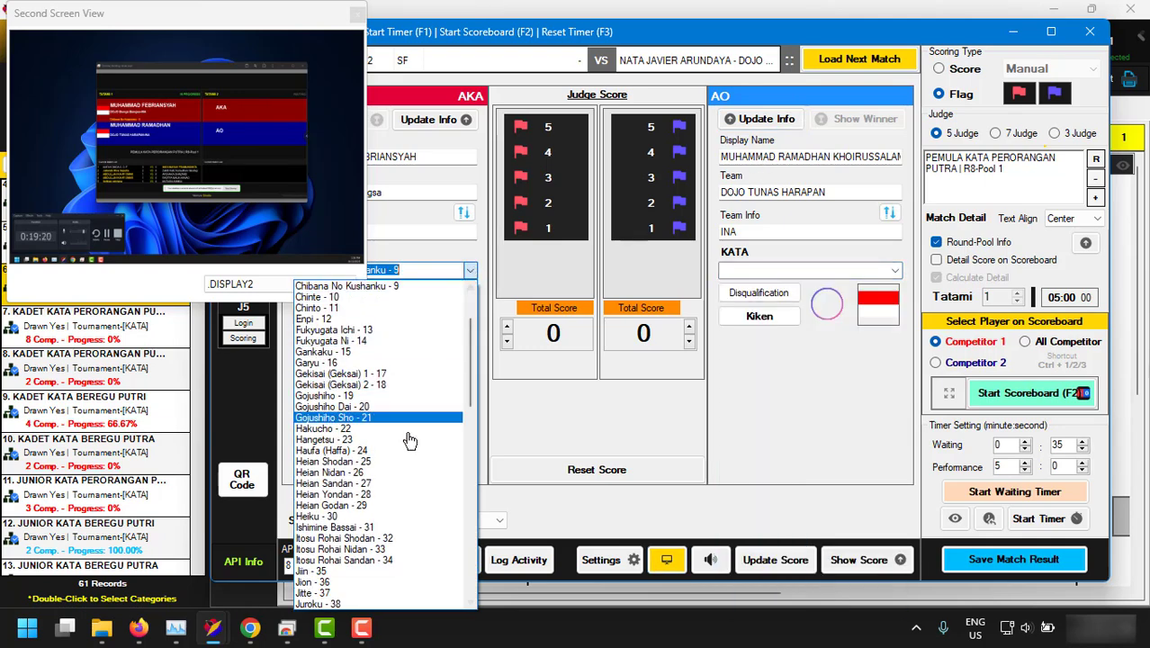
{"action": "left_click", "coordinate": [378, 540]}
{"action": "left_click", "coordinate": [894, 270]}
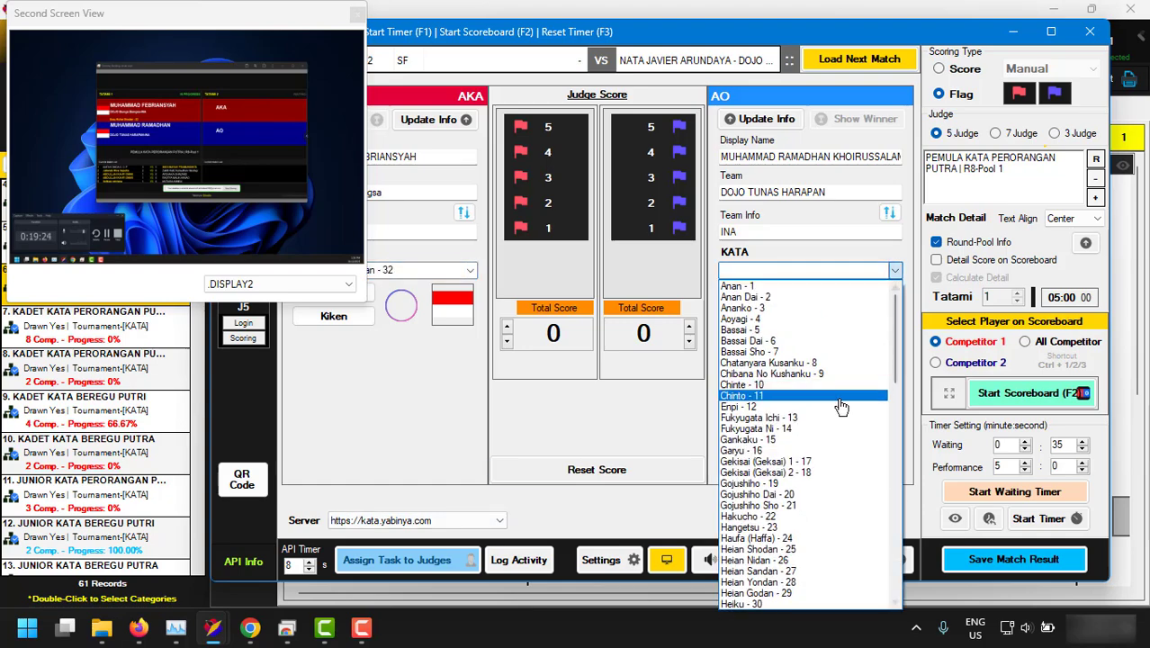
{"action": "left_click", "coordinate": [826, 374]}
{"action": "left_click_drag", "start_coordinate": [365, 301], "coordinate": [787, 532]}
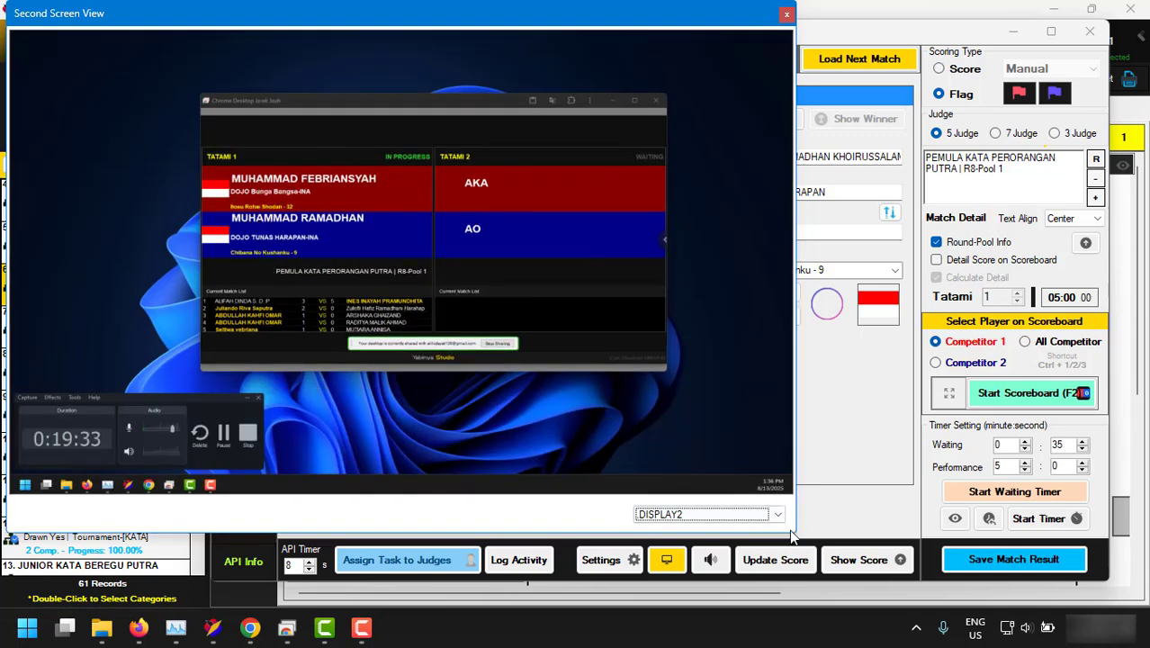
Show the AO winner on the second-screen scoreboard, then remove it and resize the preview.
{"action": "left_click_drag", "start_coordinate": [790, 533], "coordinate": [474, 314]}
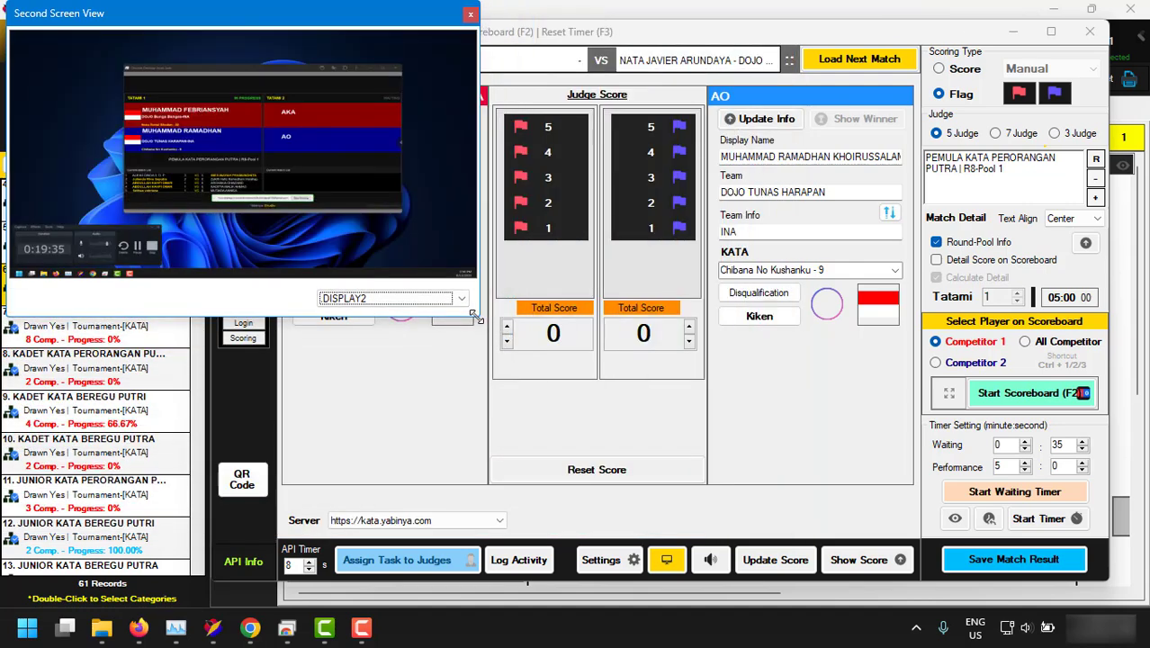
{"action": "left_click", "coordinate": [653, 178]}
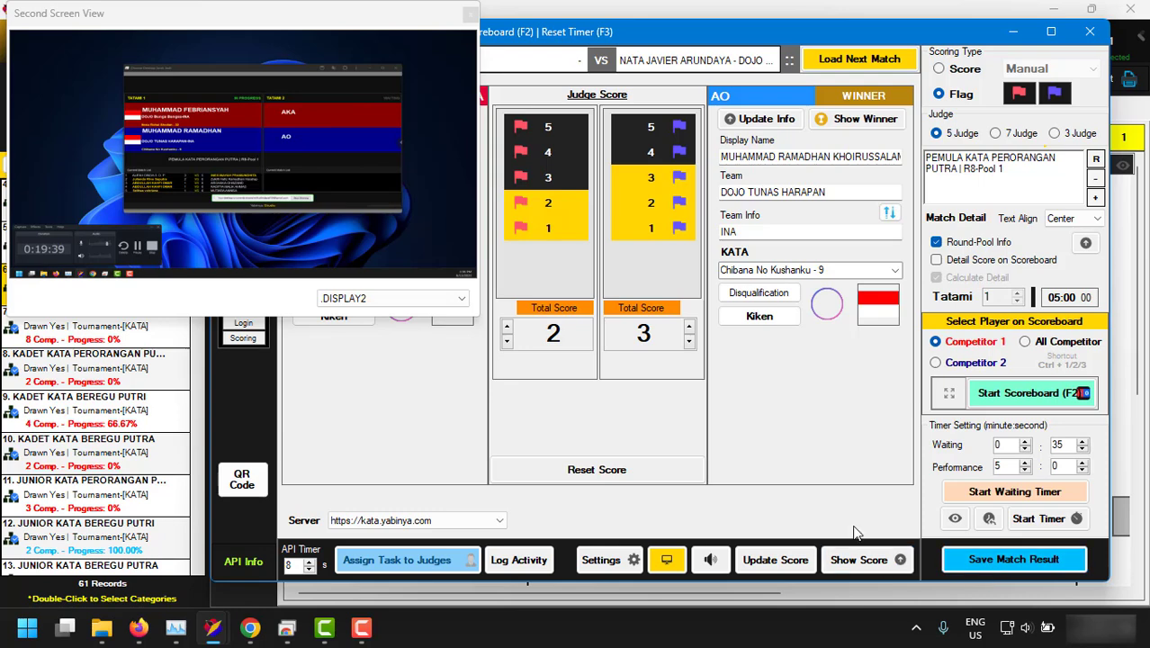
{"action": "left_click", "coordinate": [845, 122]}
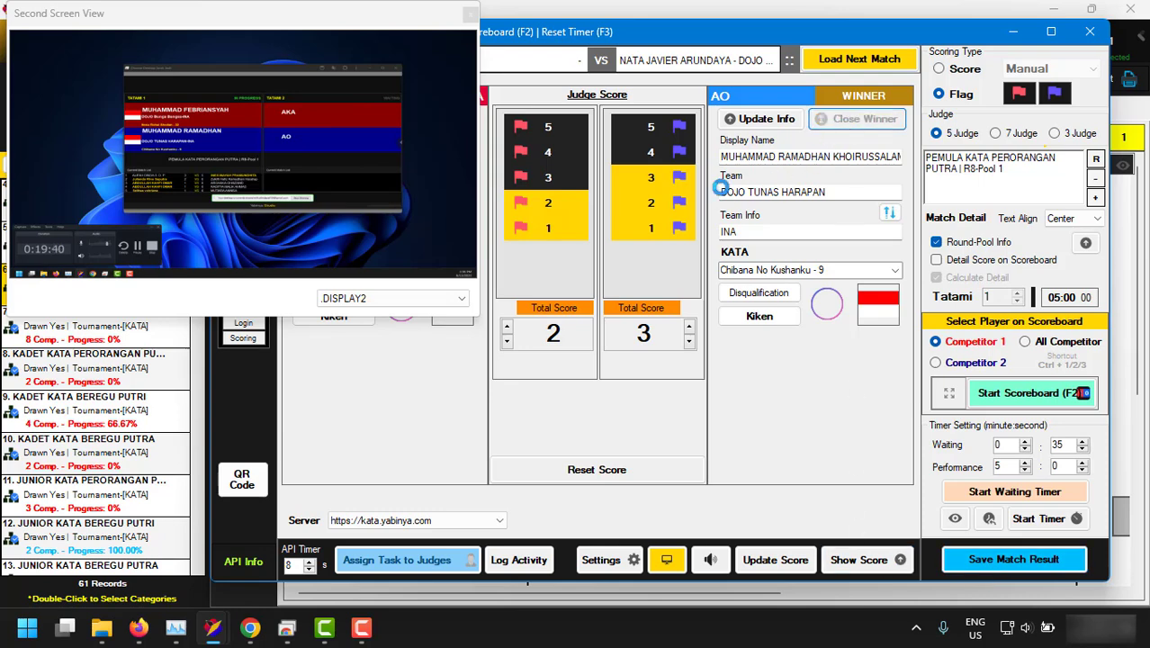
{"action": "left_click", "coordinate": [865, 123]}
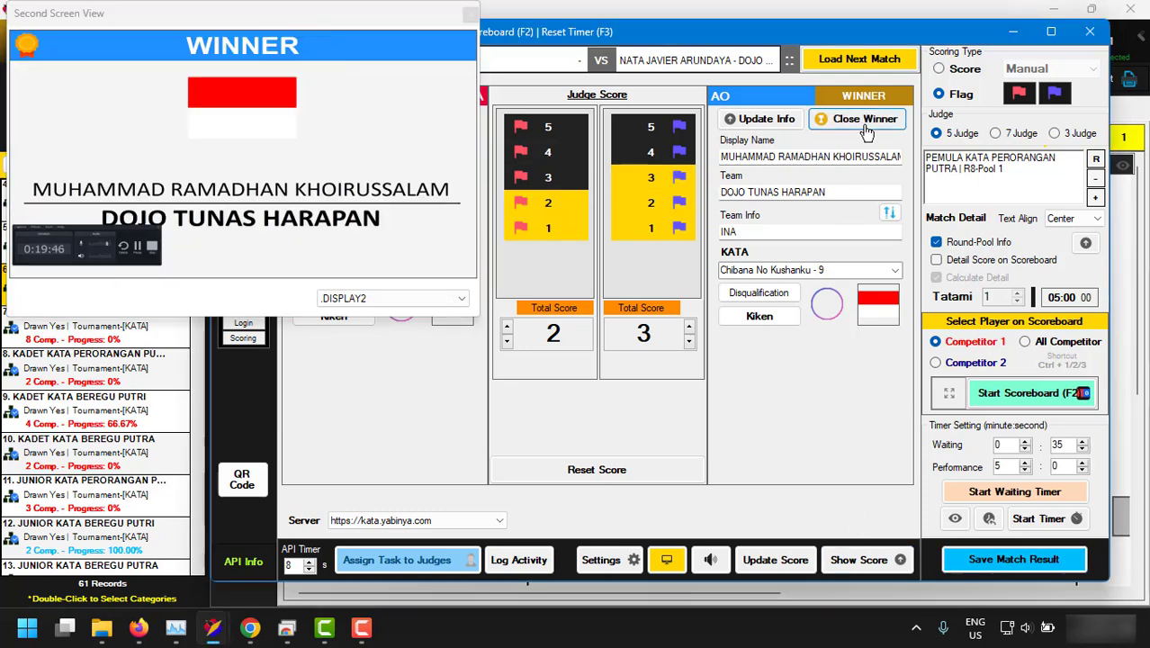
{"action": "left_click_drag", "start_coordinate": [478, 321], "coordinate": [674, 583]}
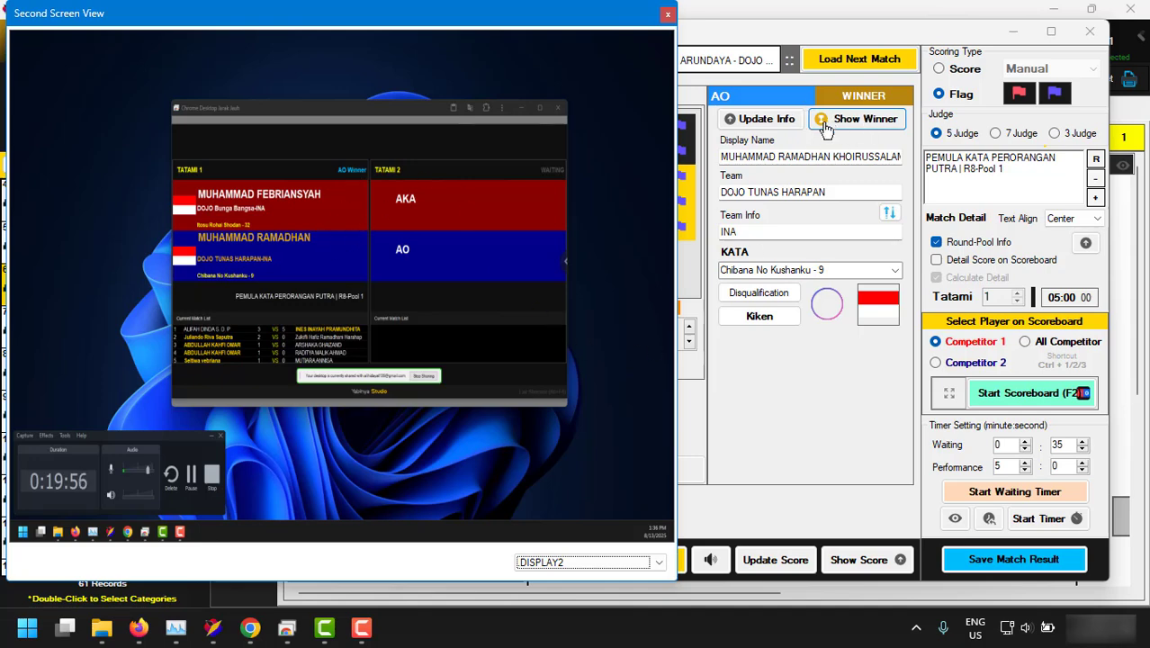
{"action": "left_click", "coordinate": [839, 141]}
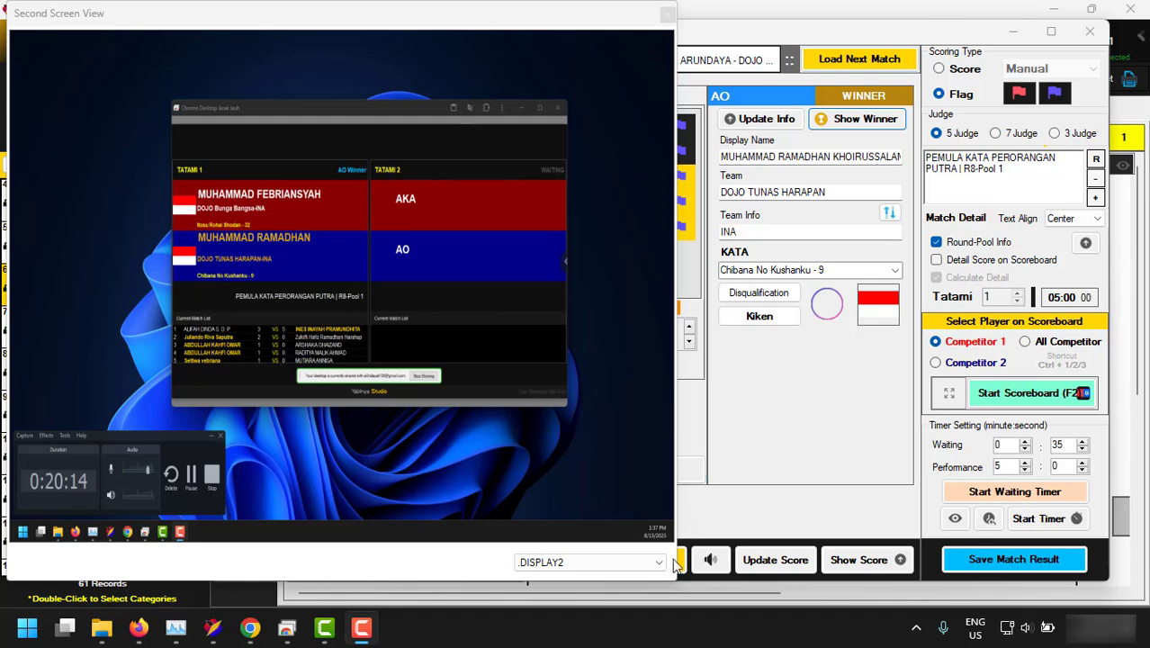
{"action": "left_click_drag", "start_coordinate": [680, 584], "coordinate": [469, 354]}
Save and confirm the finished match result.
{"action": "left_click", "coordinate": [1013, 559]}
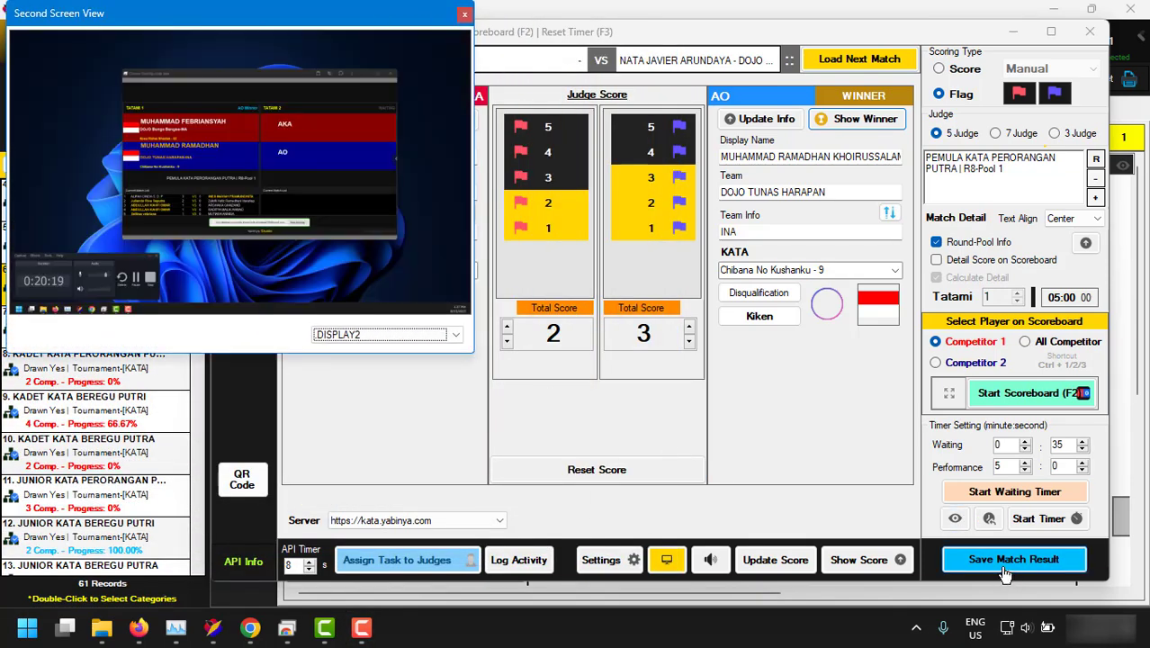
{"action": "left_click", "coordinate": [556, 372]}
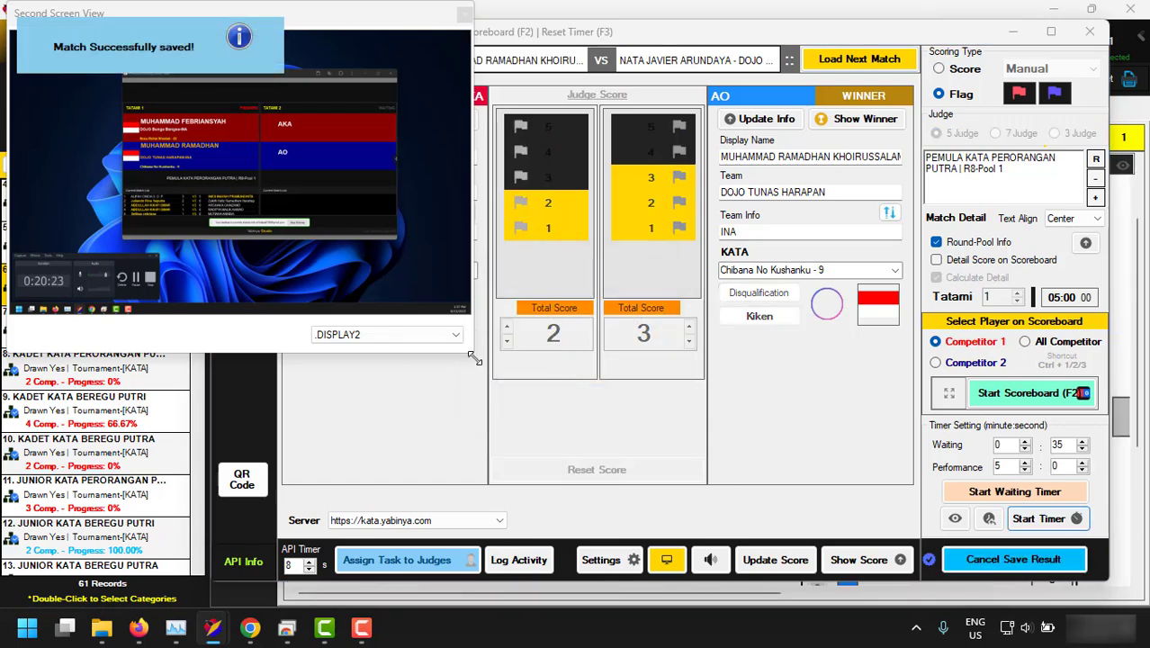
{"action": "left_click_drag", "start_coordinate": [474, 358], "coordinate": [509, 385]}
Load the next R4 match with Chinte - 10 for AO and Heian Nidan - 26 for AKA.
{"action": "left_click", "coordinate": [826, 63]}
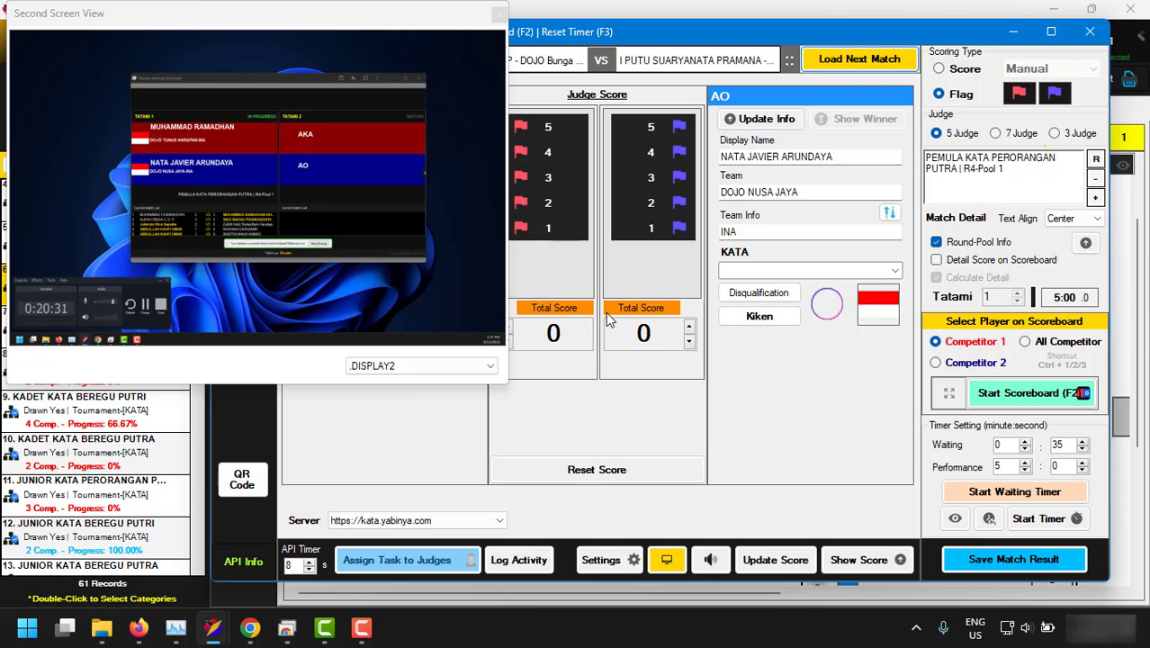
{"action": "left_click", "coordinate": [894, 269]}
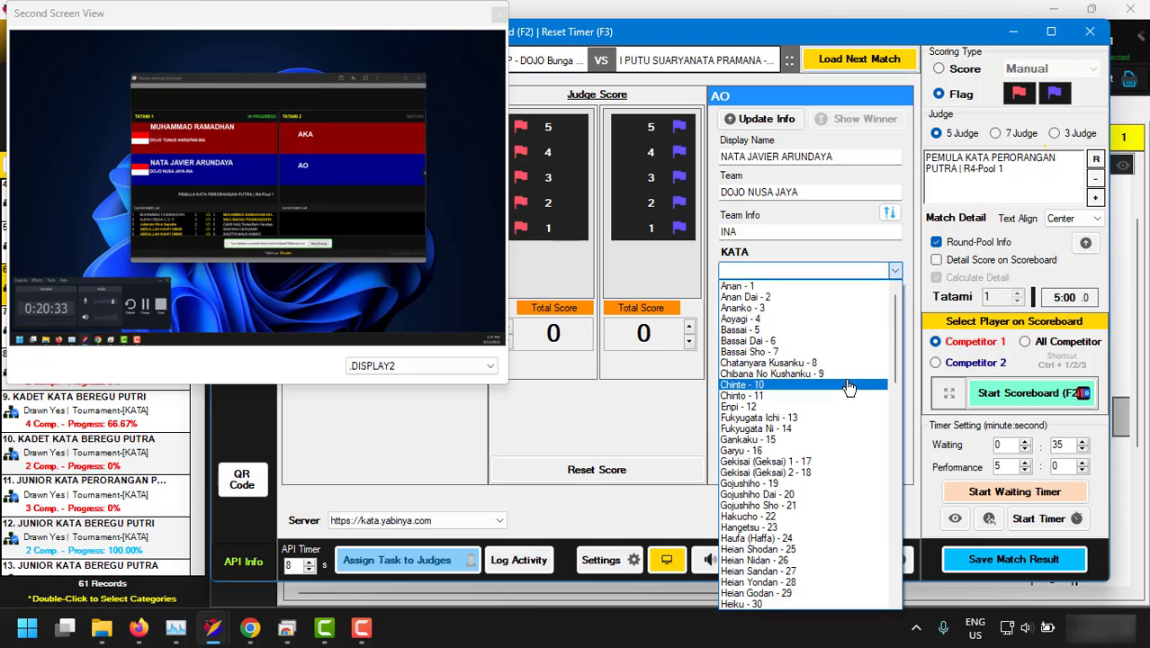
{"action": "left_click", "coordinate": [848, 385]}
{"action": "double_click", "coordinate": [632, 28]}
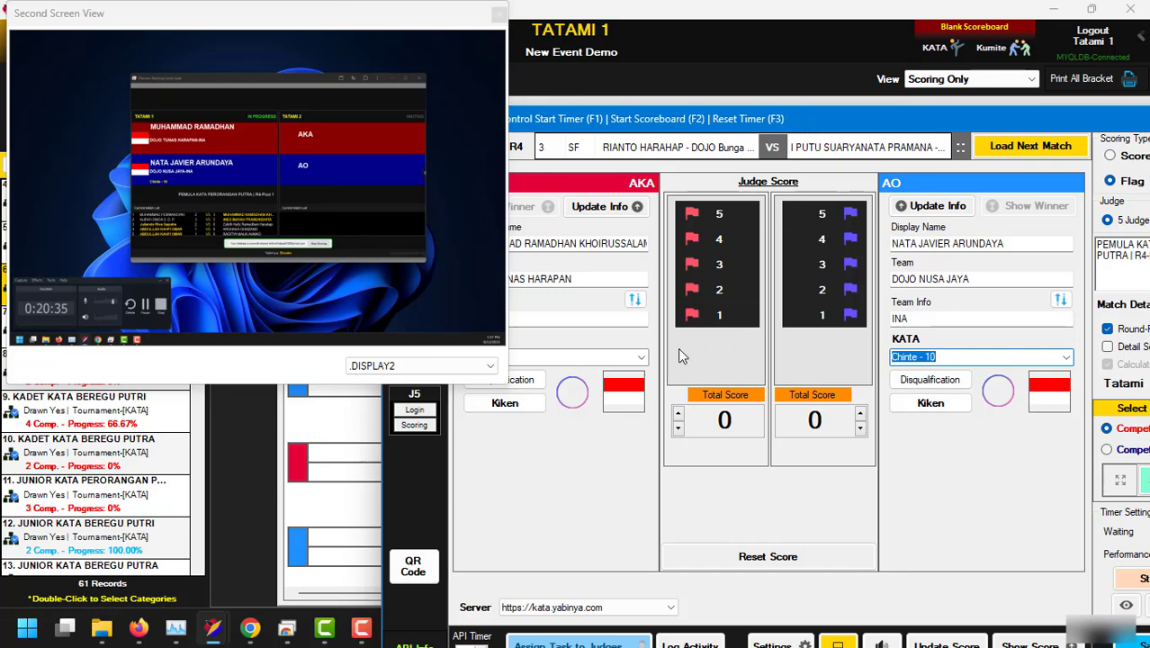
{"action": "left_click", "coordinate": [640, 357]}
{"action": "left_click", "coordinate": [585, 308]}
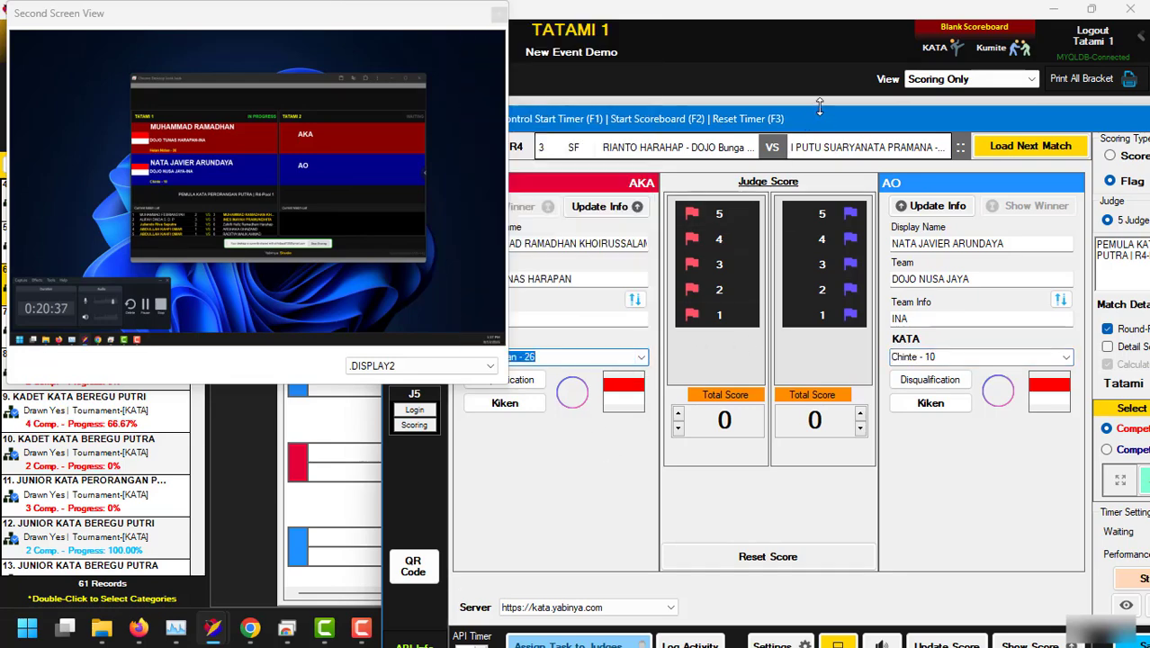
{"action": "left_click_drag", "start_coordinate": [744, 118], "coordinate": [610, 65]}
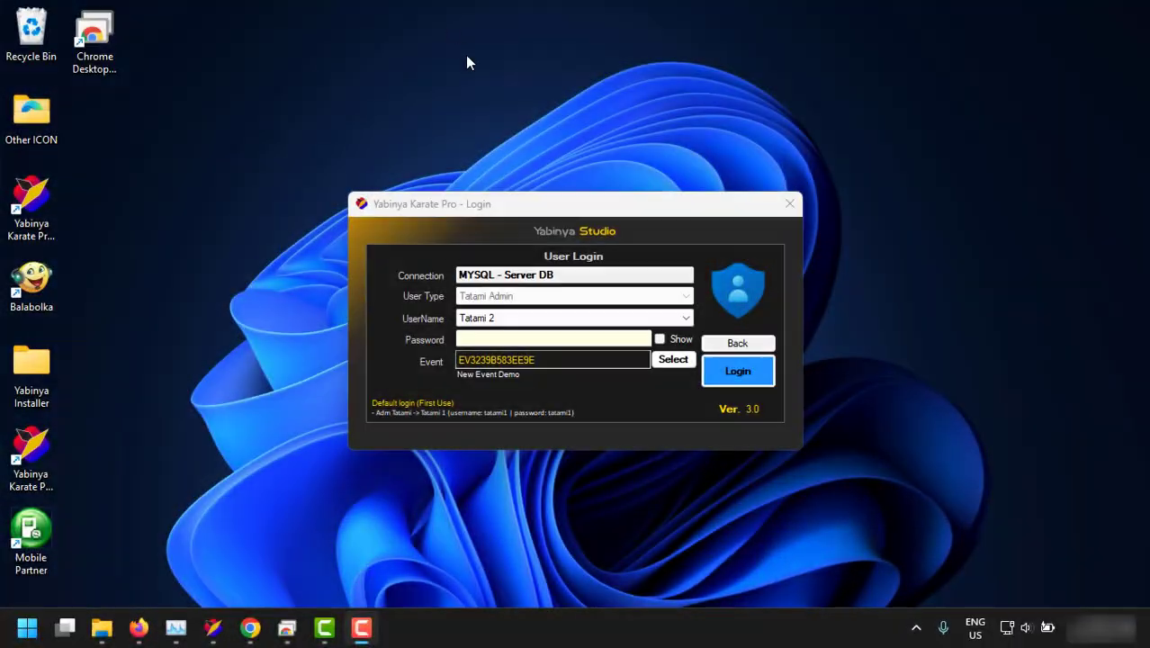
Log in as the Tatami 2 admin by entering the account password.
{"action": "left_click", "coordinate": [556, 336]}
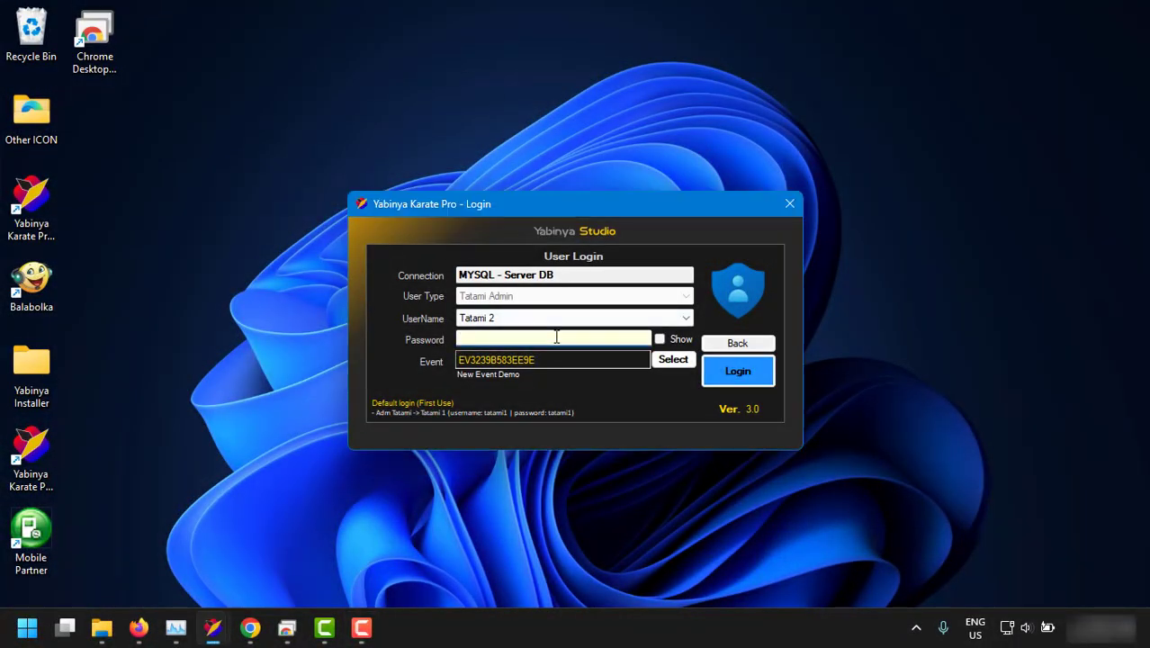
{"action": "type", "text": "tatami1"}
{"action": "key", "text": "Return"}
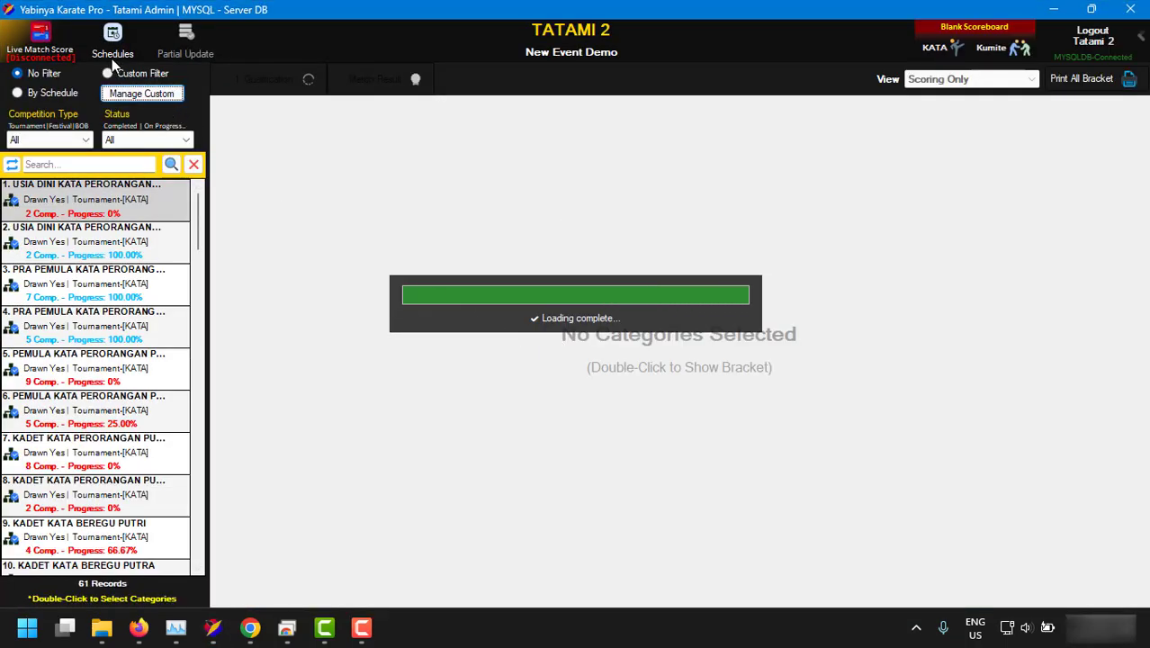
Connect Live Match Score to the websocket server and close the manager.
{"action": "left_click", "coordinate": [38, 36]}
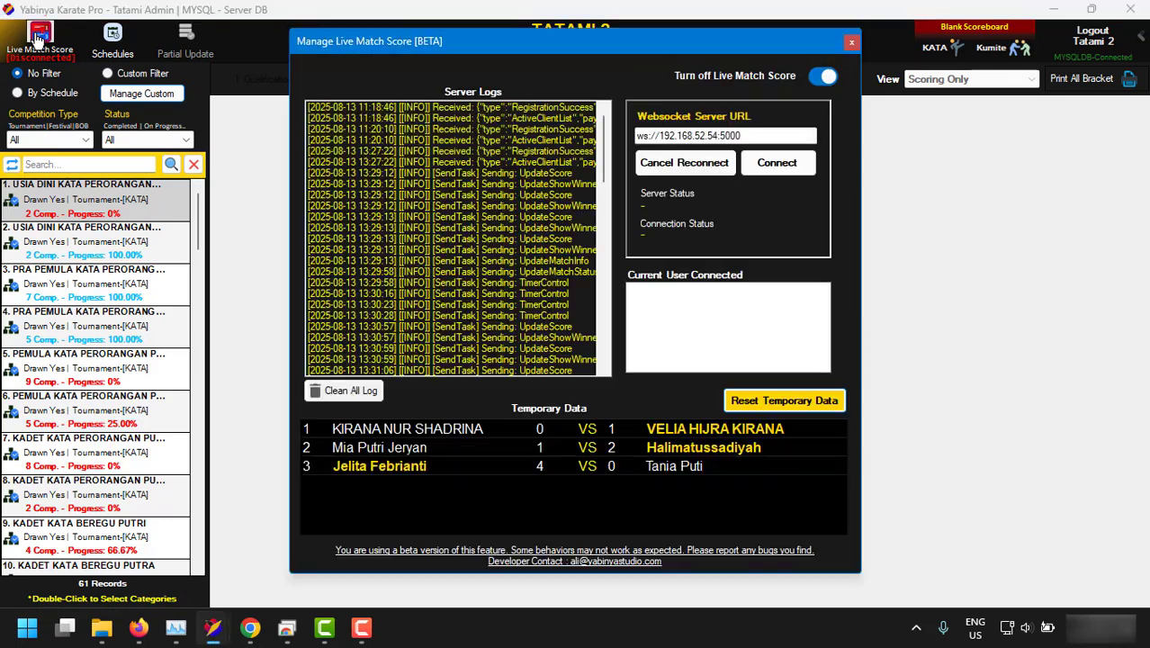
{"action": "left_click", "coordinate": [777, 162]}
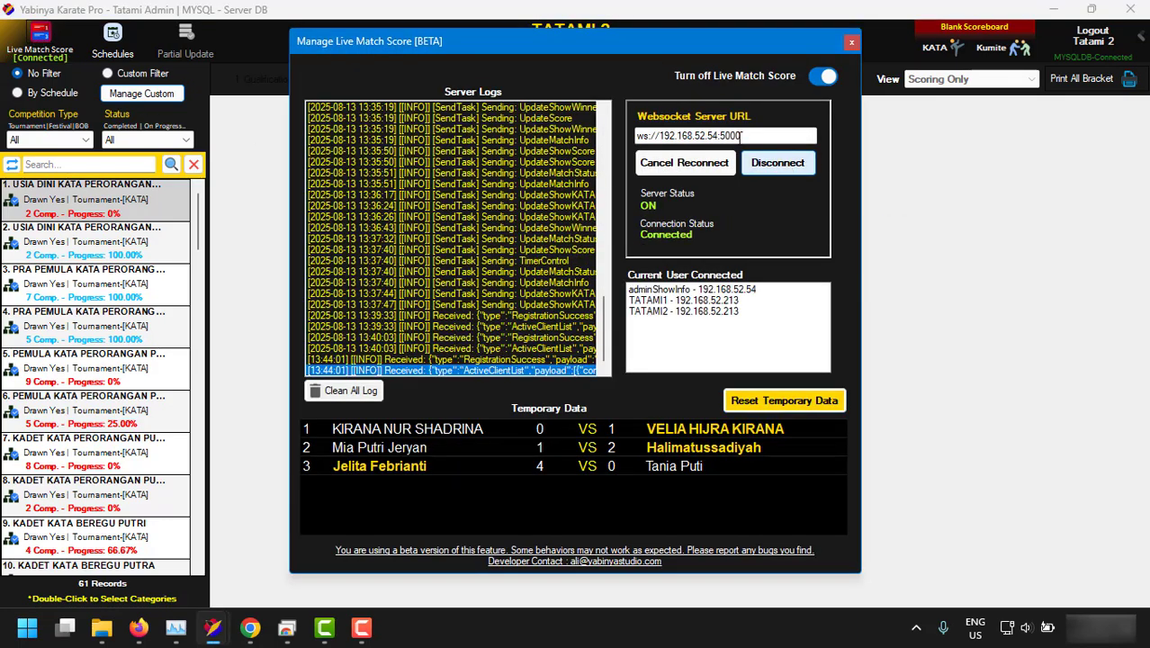
{"action": "left_click_drag", "start_coordinate": [759, 134], "coordinate": [635, 135]}
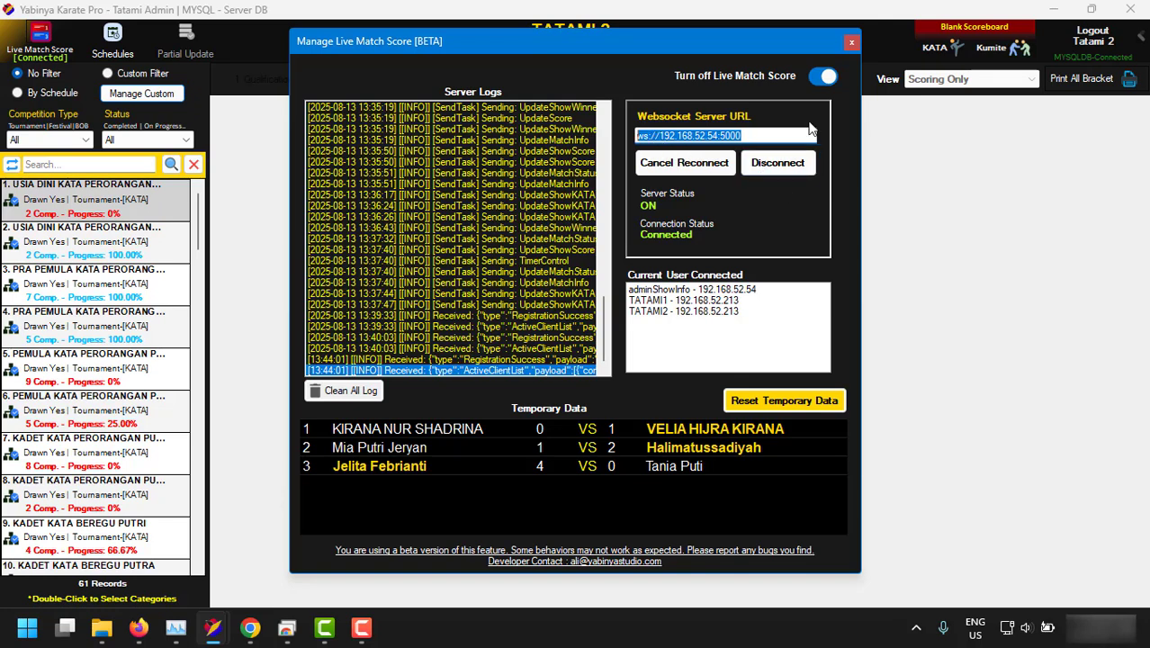
{"action": "left_click", "coordinate": [851, 42]}
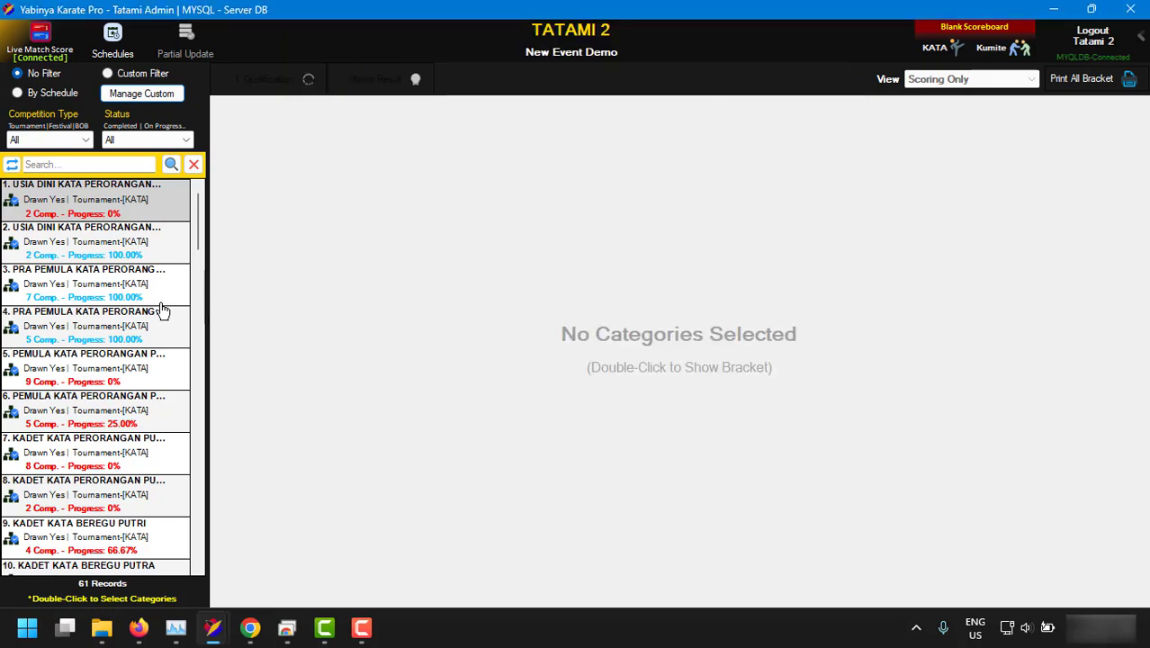
Open the PEMULA KUMITE -40KG PUTRA bracket and load kumite scoring for match 2.
{"action": "scroll", "coordinate": [66, 335], "scroll_direction": "down", "scroll_amount": 3}
{"action": "scroll", "coordinate": [65, 338], "scroll_direction": "down", "scroll_amount": 4}
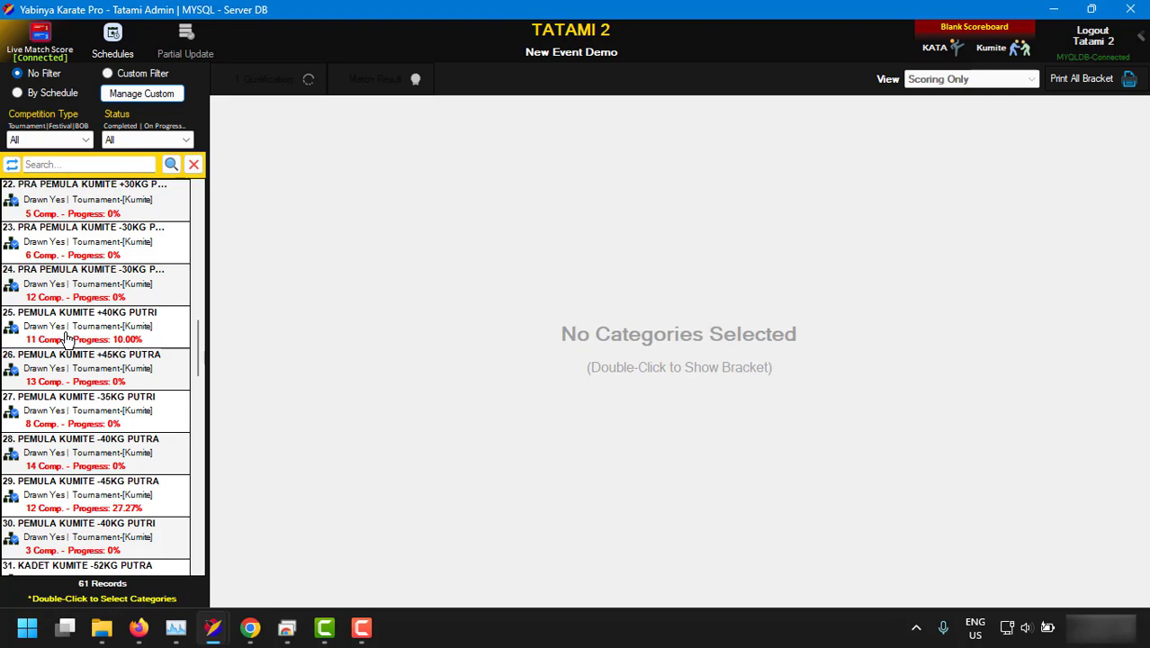
{"action": "scroll", "coordinate": [66, 337], "scroll_direction": "down", "scroll_amount": 3}
{"action": "double_click", "coordinate": [71, 331]}
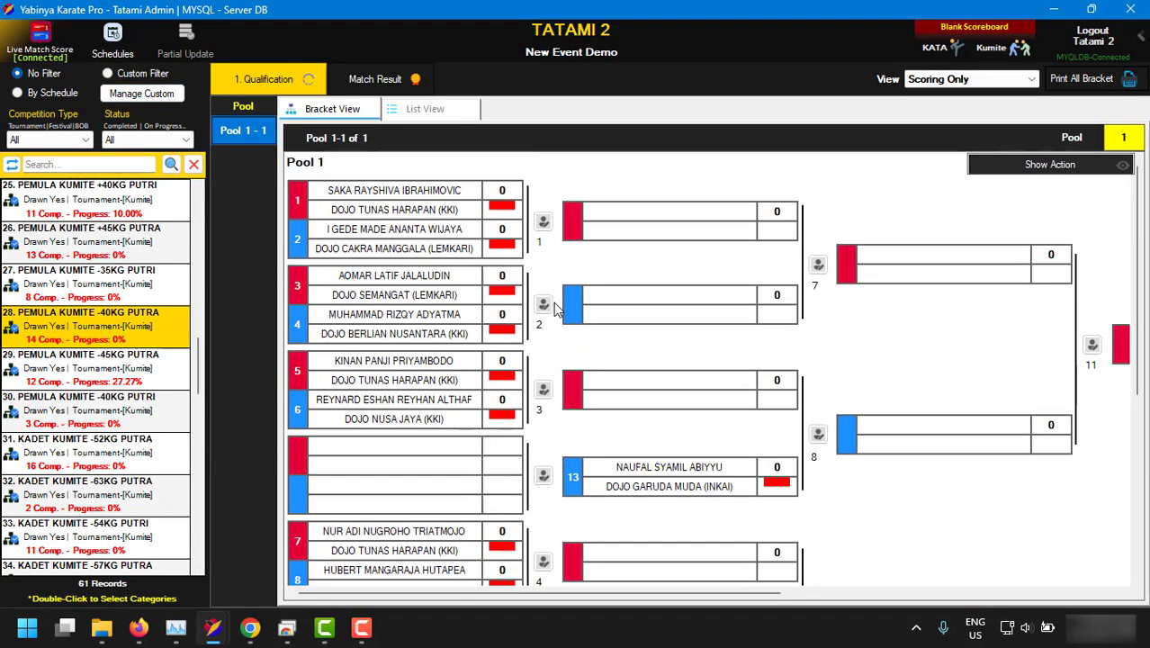
{"action": "left_click", "coordinate": [542, 304]}
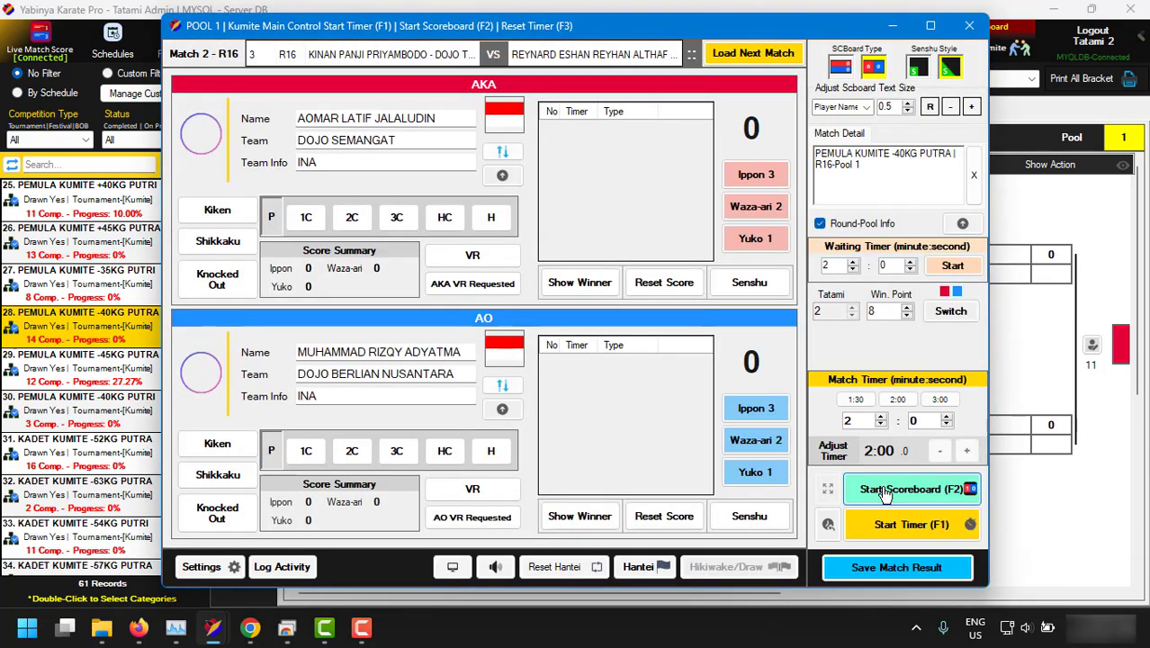
Open and enlarge the second-screen preview and start the 2:00 kumite countdown.
{"action": "left_click", "coordinate": [469, 569]}
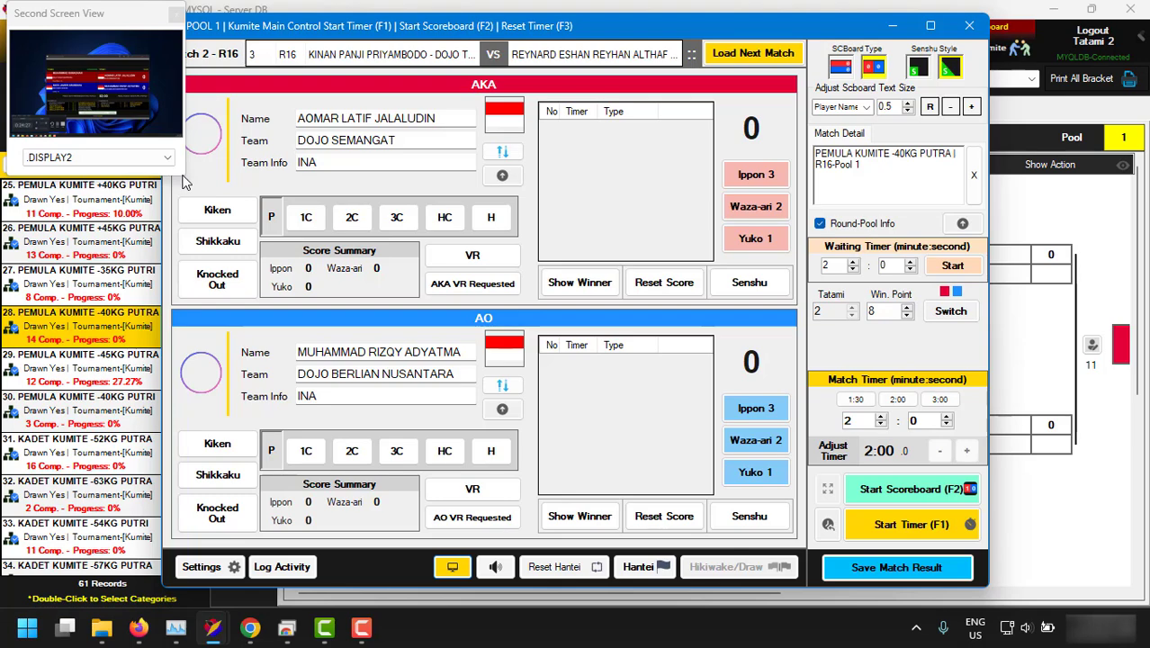
{"action": "left_click_drag", "start_coordinate": [183, 177], "coordinate": [675, 508]}
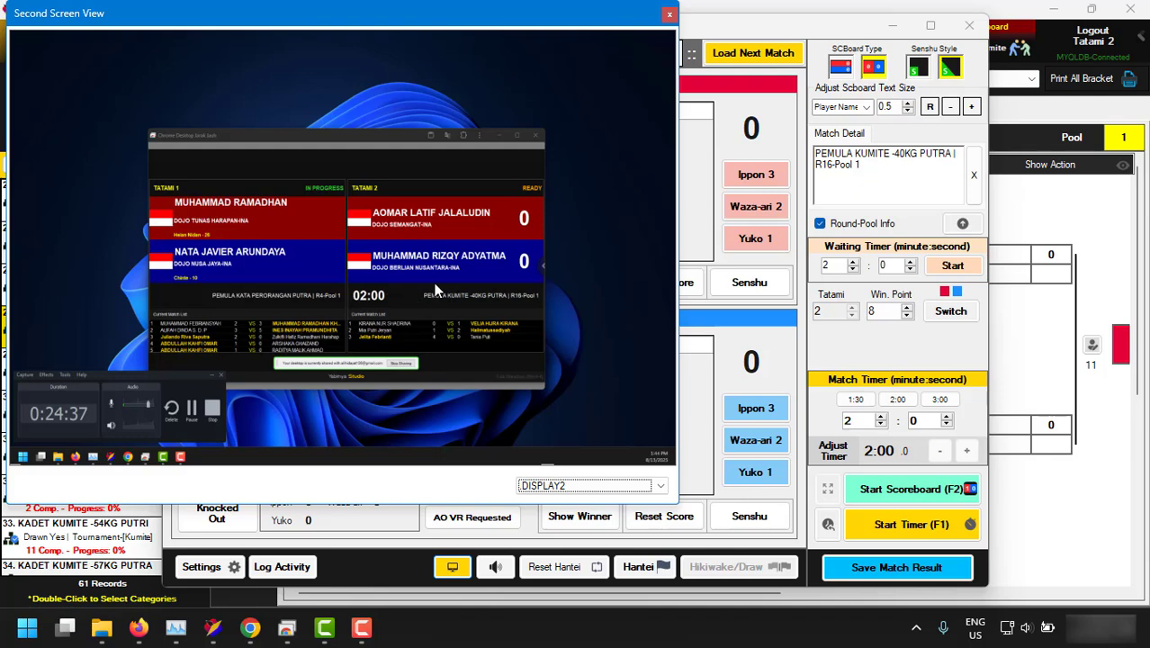
{"action": "left_click", "coordinate": [859, 525]}
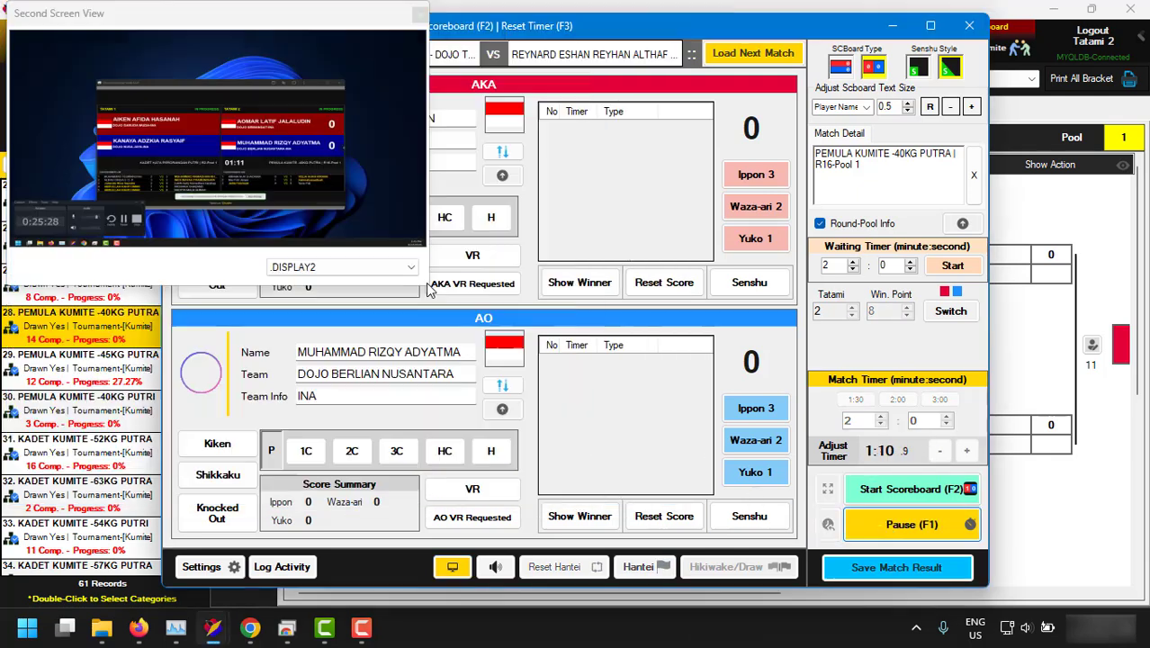
{"action": "left_click_drag", "start_coordinate": [429, 293], "coordinate": [641, 477]}
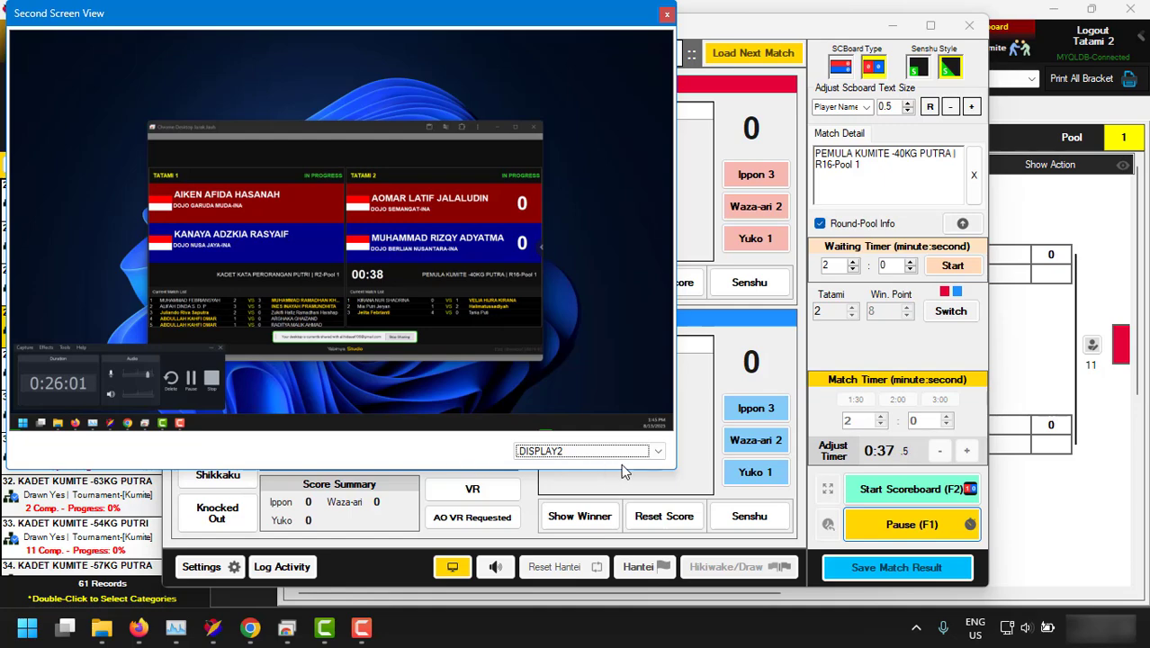
{"action": "mouse_move", "coordinate": [669, 471]}
{"action": "left_mouse_down"}
{"action": "mouse_move", "coordinate": [727, 498]}
{"action": "mouse_move", "coordinate": [683, 471]}
{"action": "left_mouse_up"}
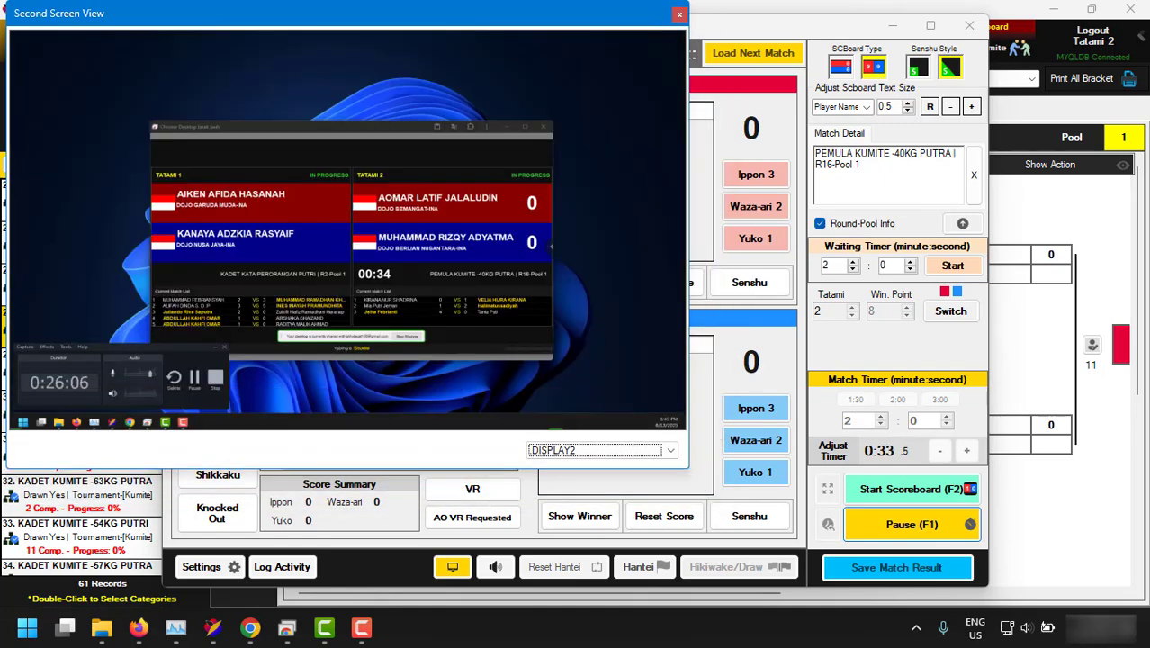